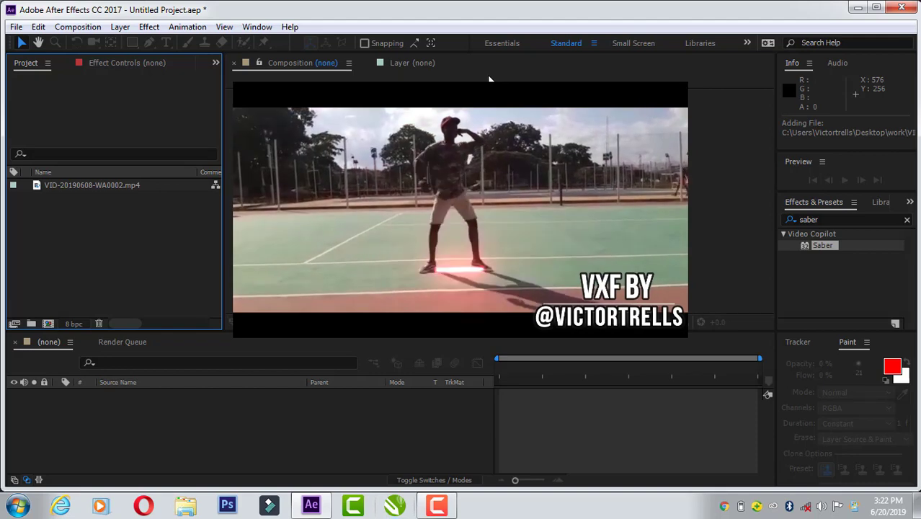
# Step: Create a composition from the imported clip VID-20190608-WA0002.mp4
pyautogui.click(105, 184)
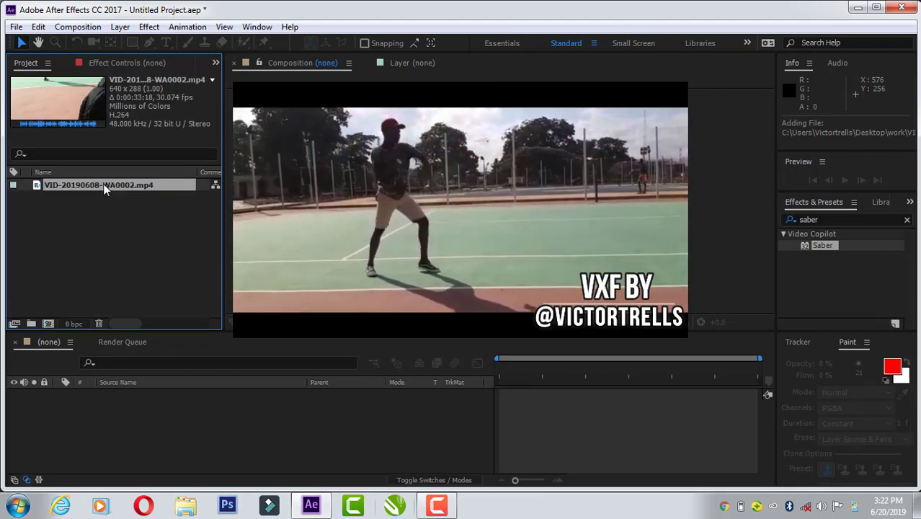
pyautogui.moveTo(103, 184); pyautogui.dragTo(117, 399)
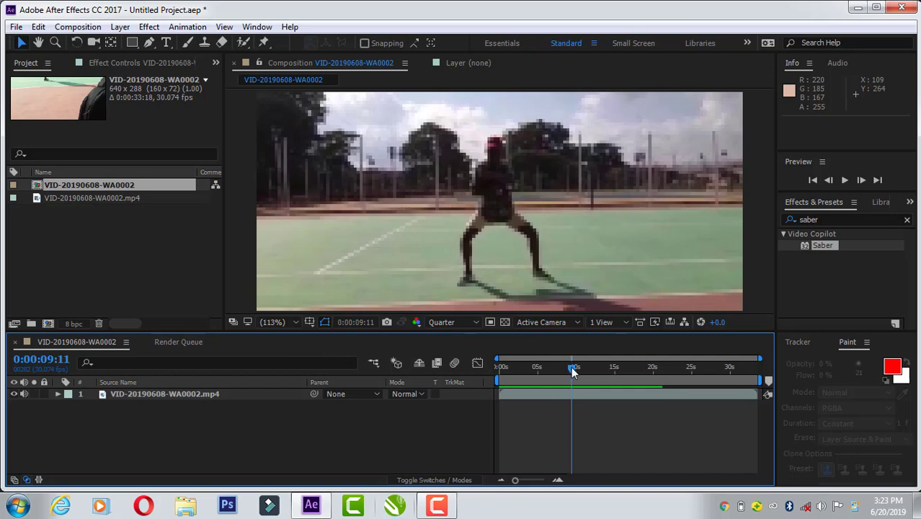
# Step: Move the current time to 0:00:05:07 and set the composition preview resolution to Full
pyautogui.moveTo(570, 366); pyautogui.dragTo(539, 377)
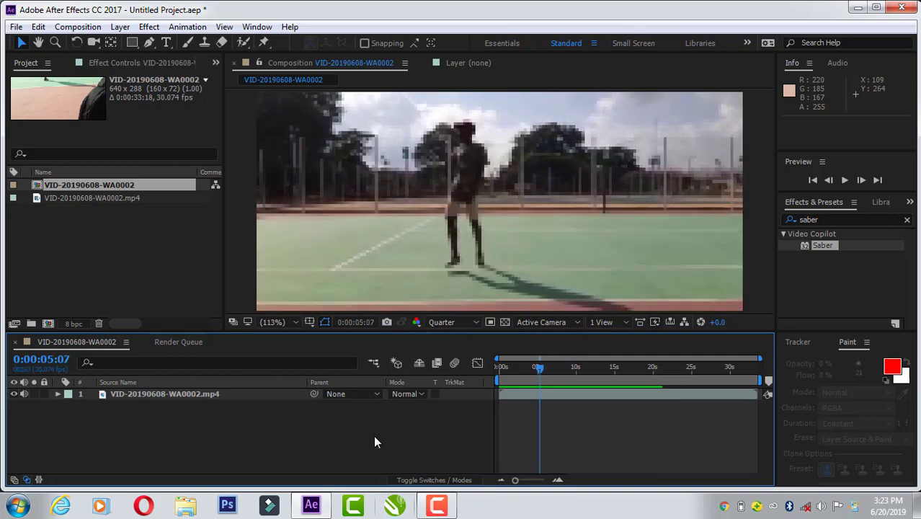
pyautogui.click(455, 321)
pyautogui.click(460, 355)
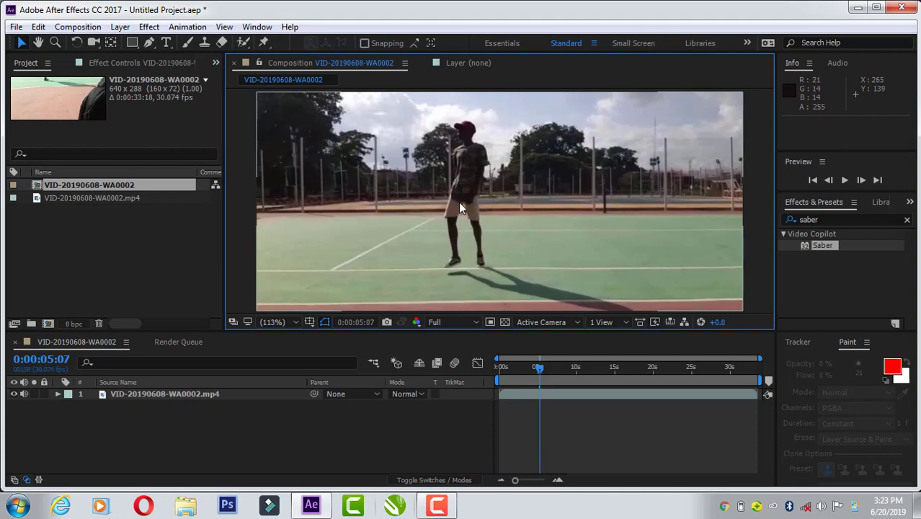
# Step: Add a new medium royal blue solid layer above the video at the composition's size, 640 x 288 px
pyautogui.rightClick(369, 433)
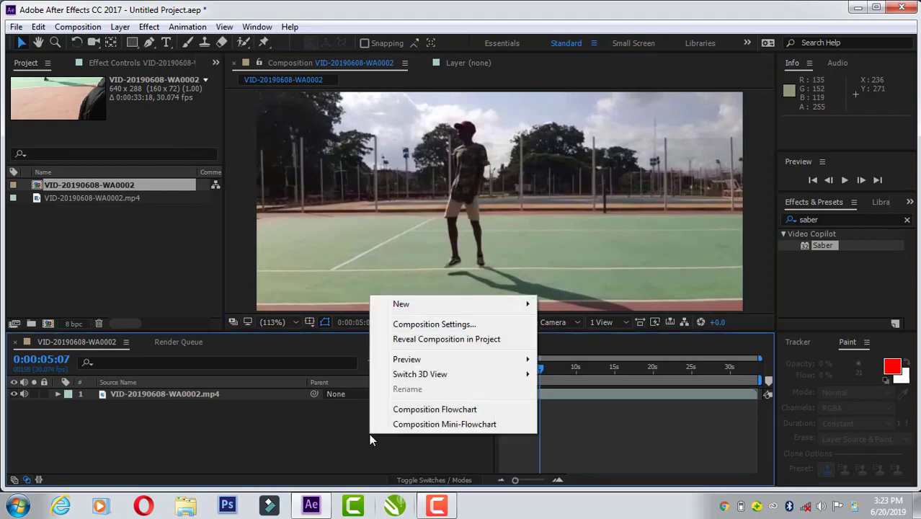
pyautogui.moveTo(438, 303)
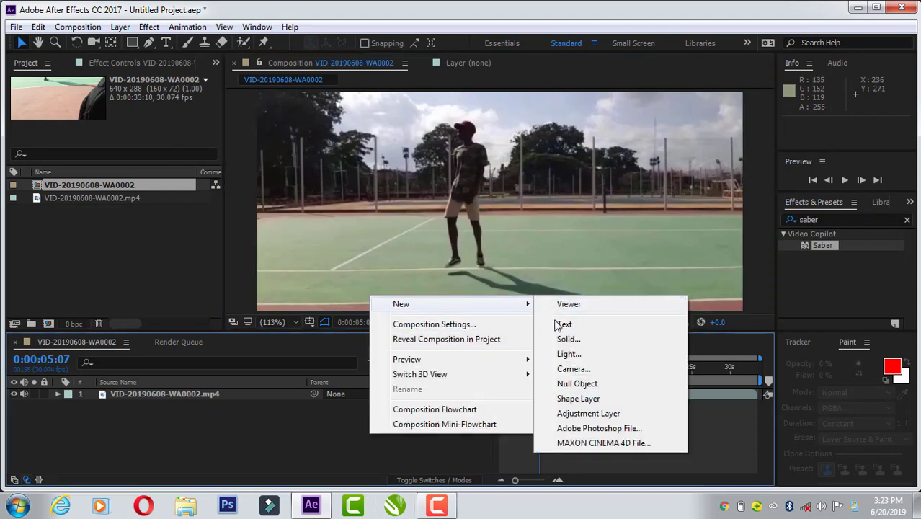
pyautogui.click(567, 339)
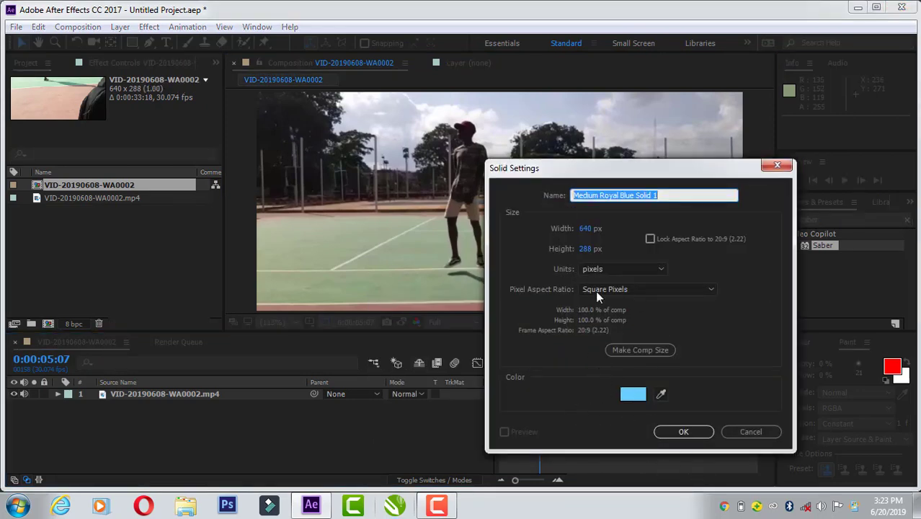
pyautogui.click(677, 429)
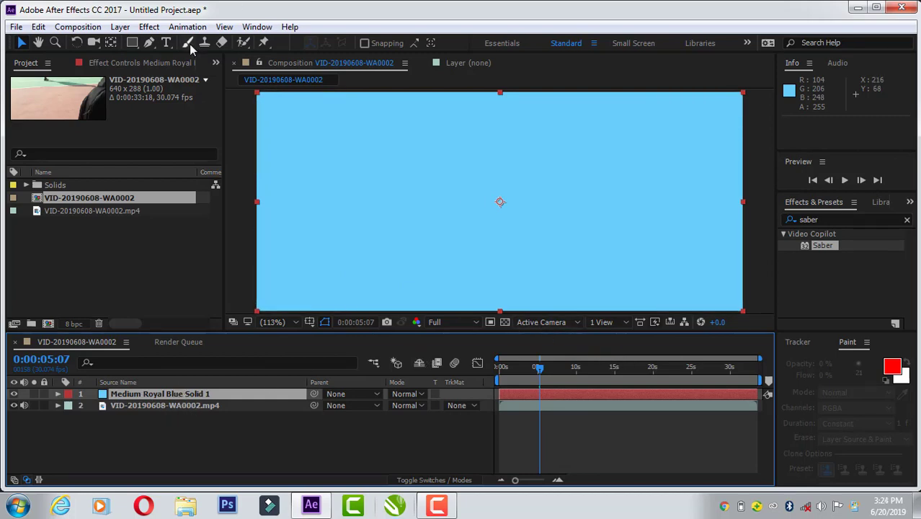
# Step: Search the effects for "sab" and apply the Video Copilot Saber effect to the blue solid
pyautogui.click(149, 27)
pyautogui.moveTo(236, 435)
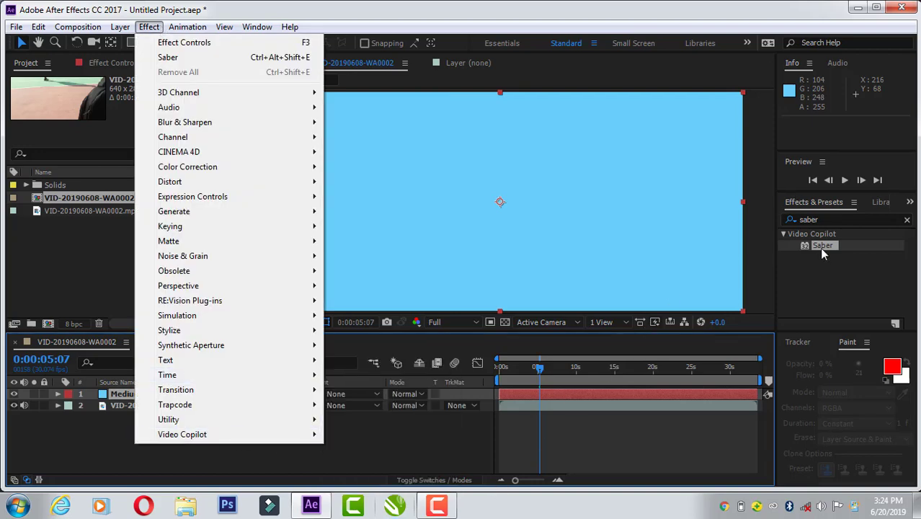
pyautogui.click(830, 219)
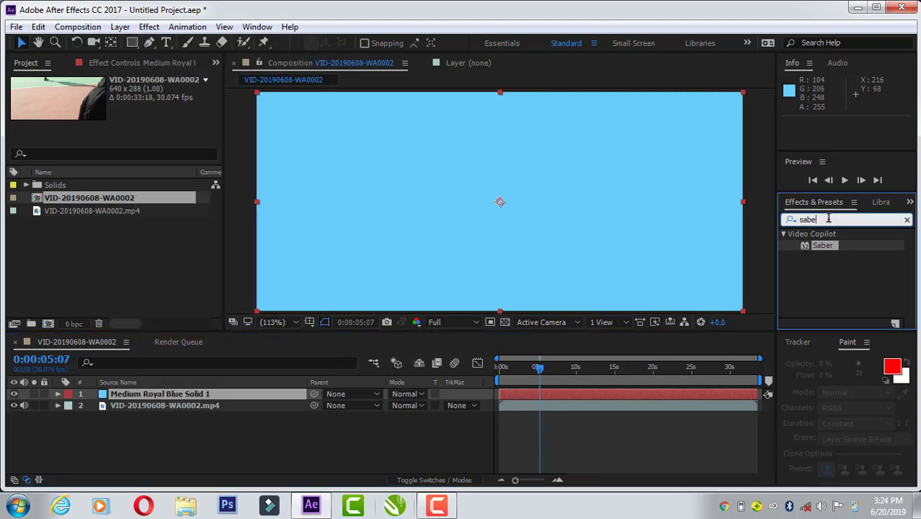
pyautogui.press('BackSpace')
pyautogui.press('BackSpace')
pyautogui.press('BackSpace')
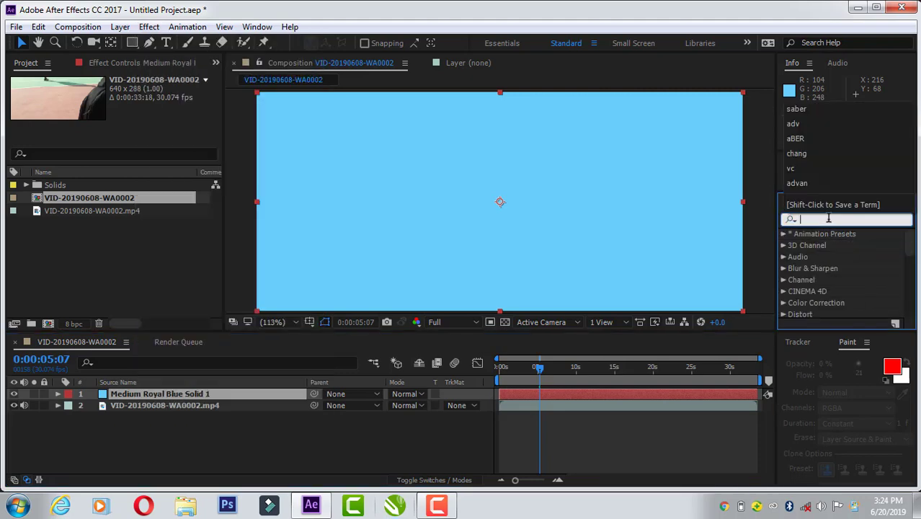
pyautogui.write('sab')
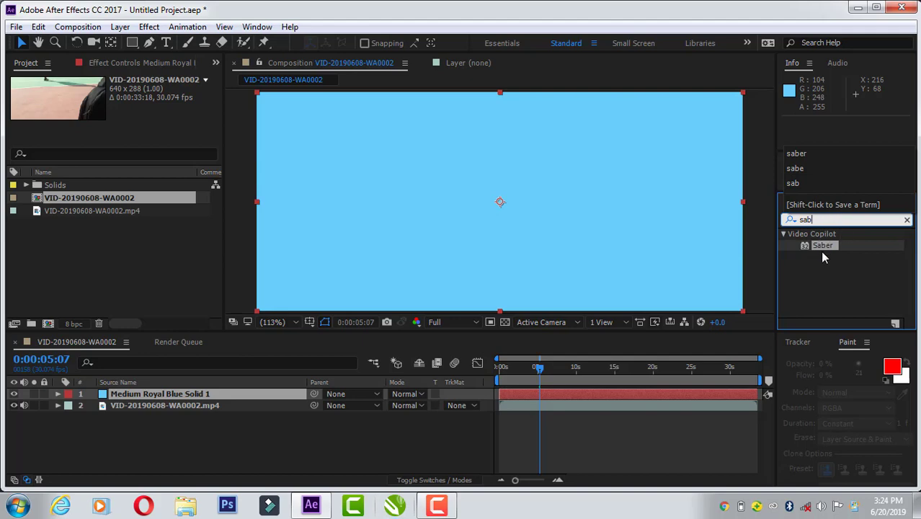
pyautogui.click(821, 250)
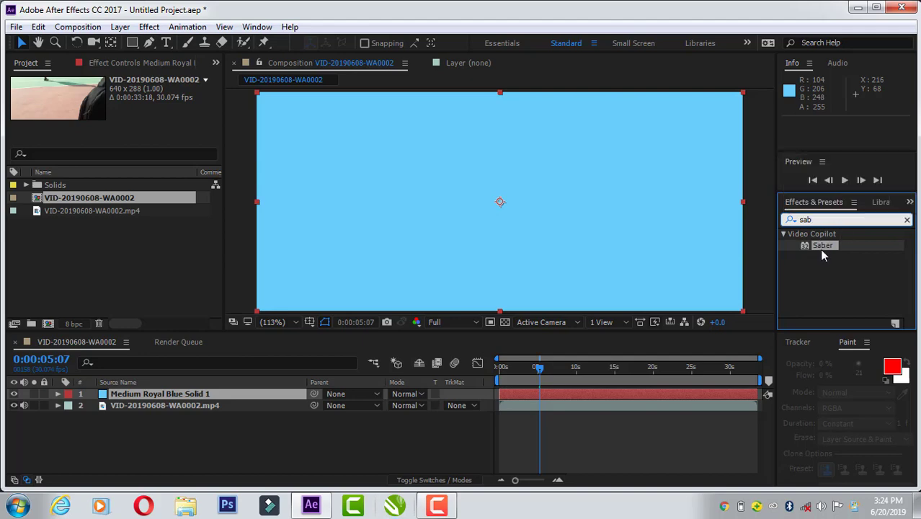
pyautogui.click(707, 392)
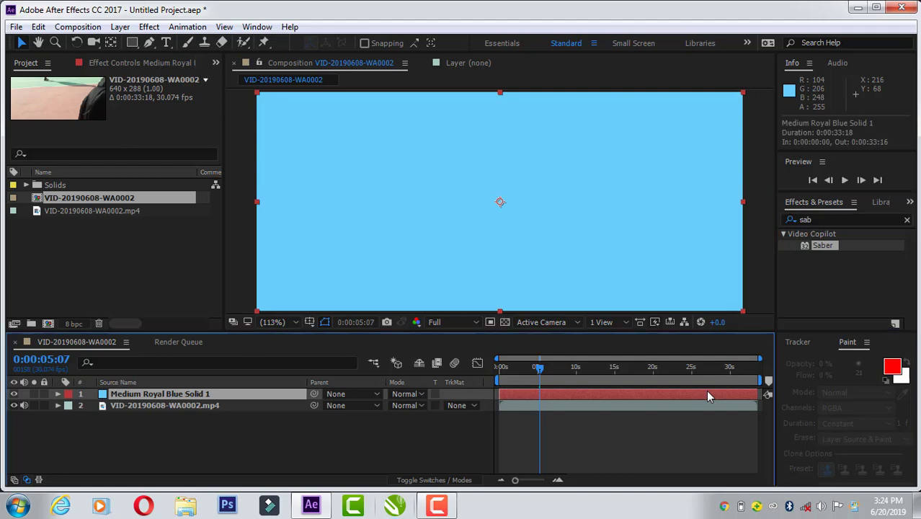
pyautogui.doubleClick(815, 248)
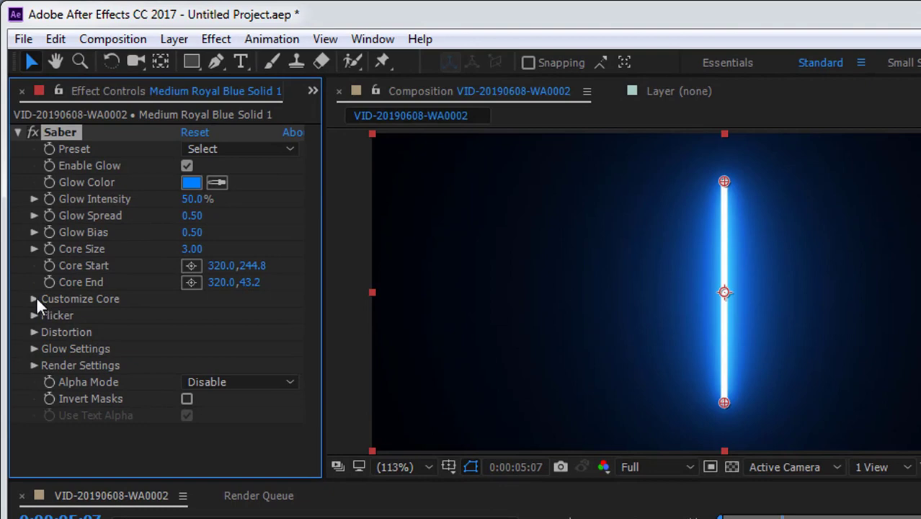
# Step: Set the Saber effect's core type to Layer Masks in its core customization settings
pyautogui.click(35, 298)
pyautogui.scroll(-1, 36, 295)
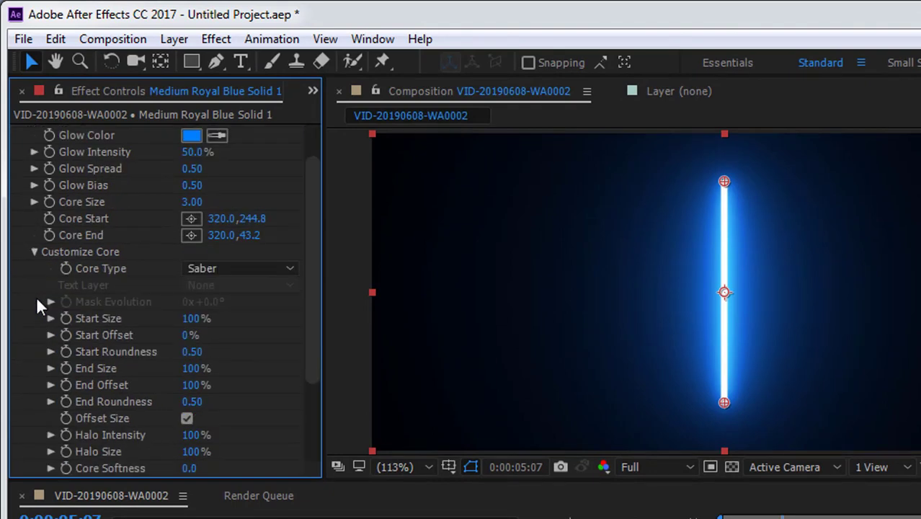
pyautogui.click(207, 264)
pyautogui.click(276, 313)
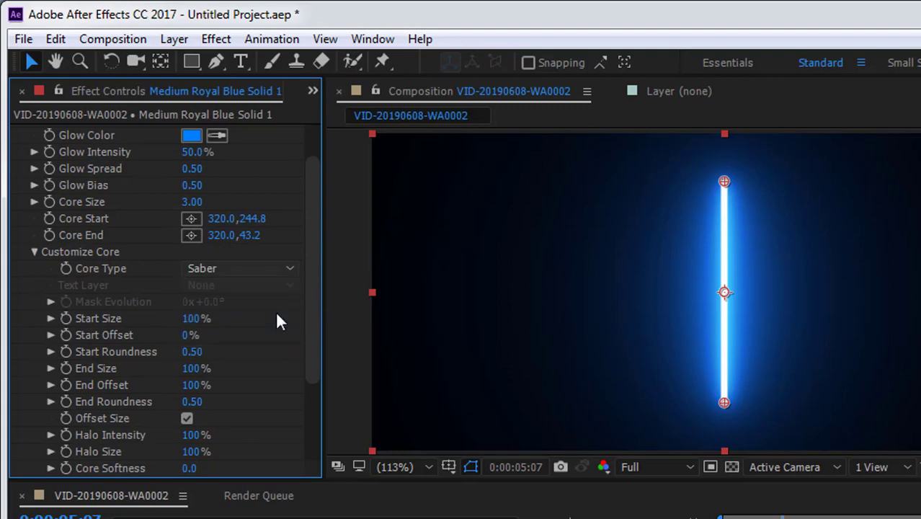
# Step: Try Transparent as Saber's composite setting in the render settings, and return it to Black
pyautogui.moveTo(315, 320); pyautogui.dragTo(315, 420)
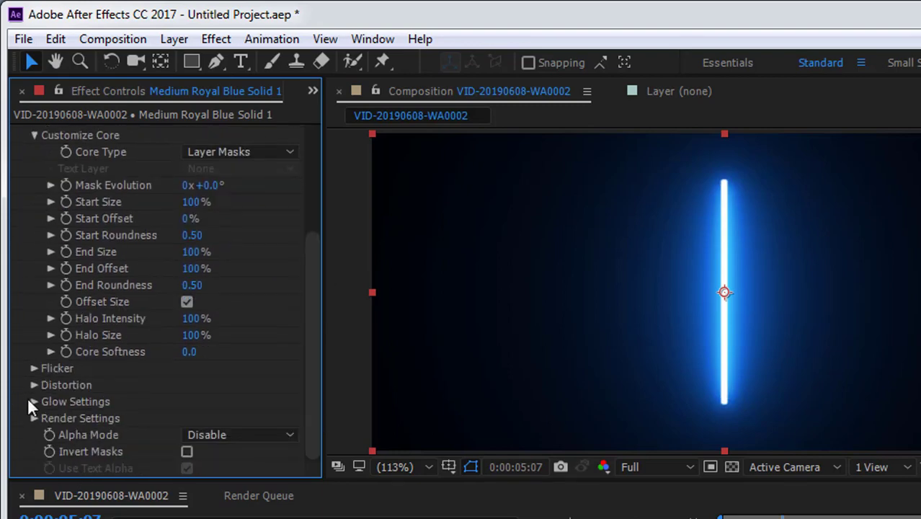
pyautogui.click(33, 418)
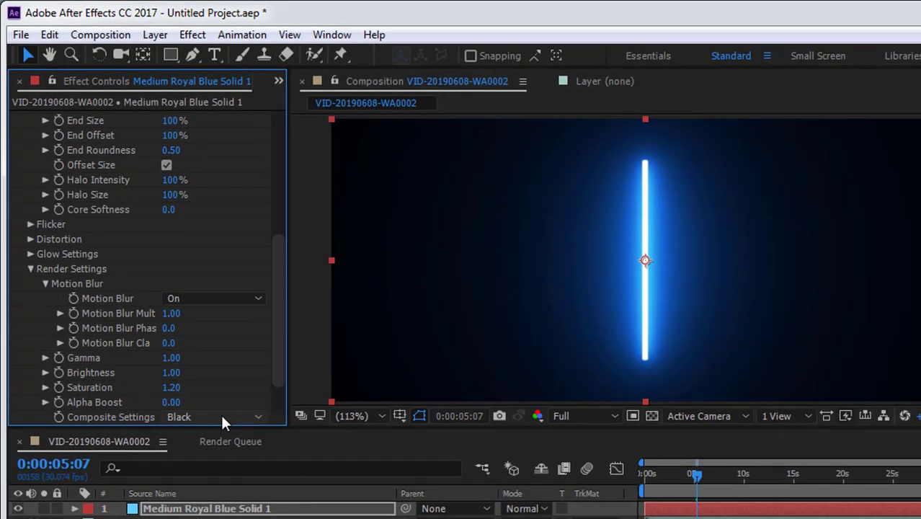
pyautogui.click(221, 417)
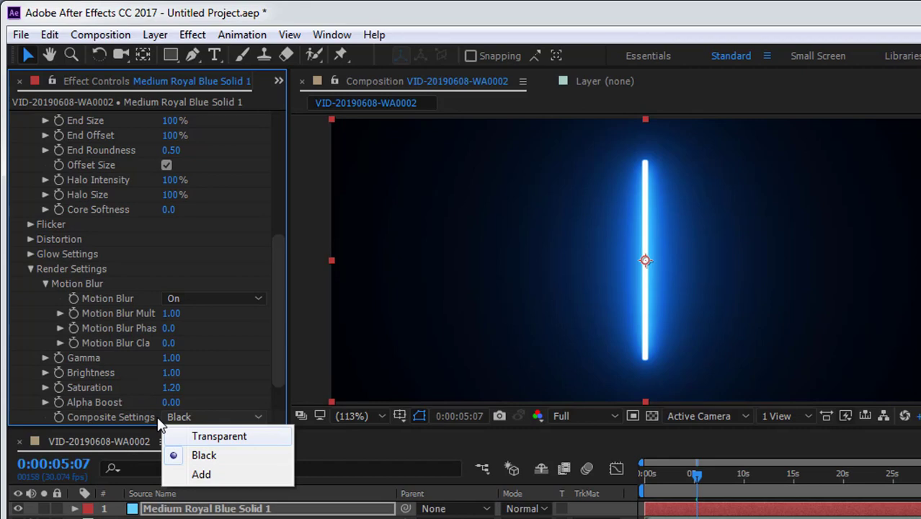
pyautogui.click(196, 433)
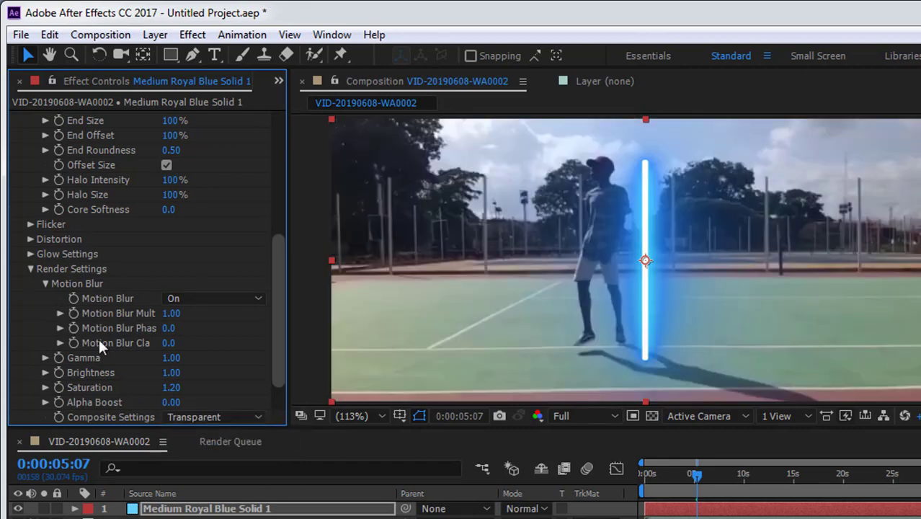
pyautogui.click(247, 417)
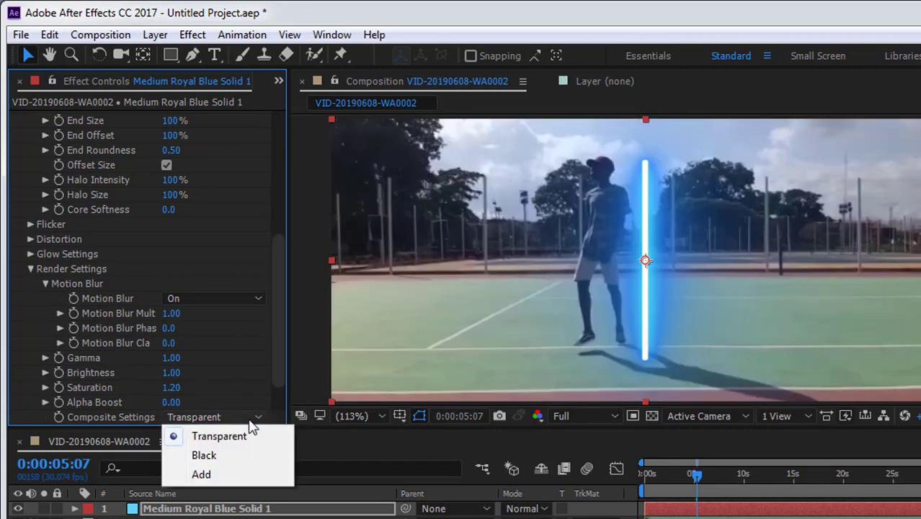
pyautogui.click(244, 453)
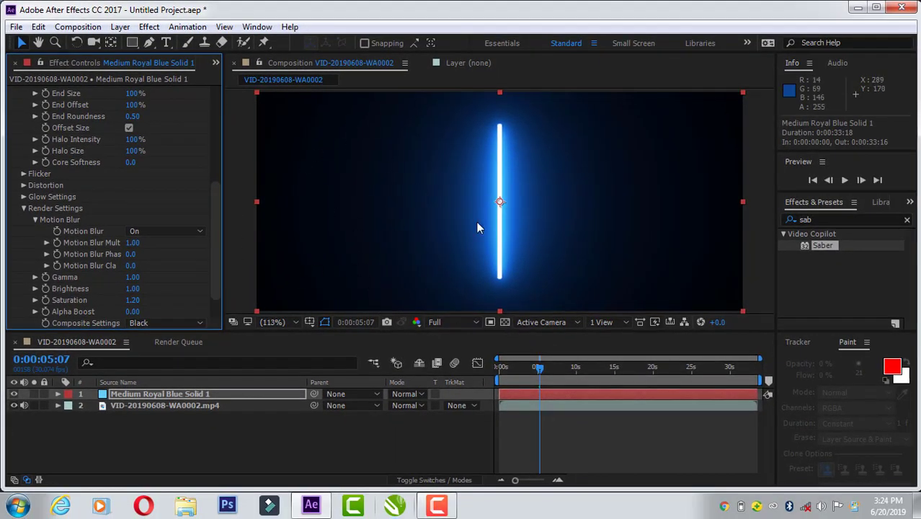
# Step: Set the blending mode of the Saber solid layer to Add
pyautogui.click(409, 398)
pyautogui.click(447, 196)
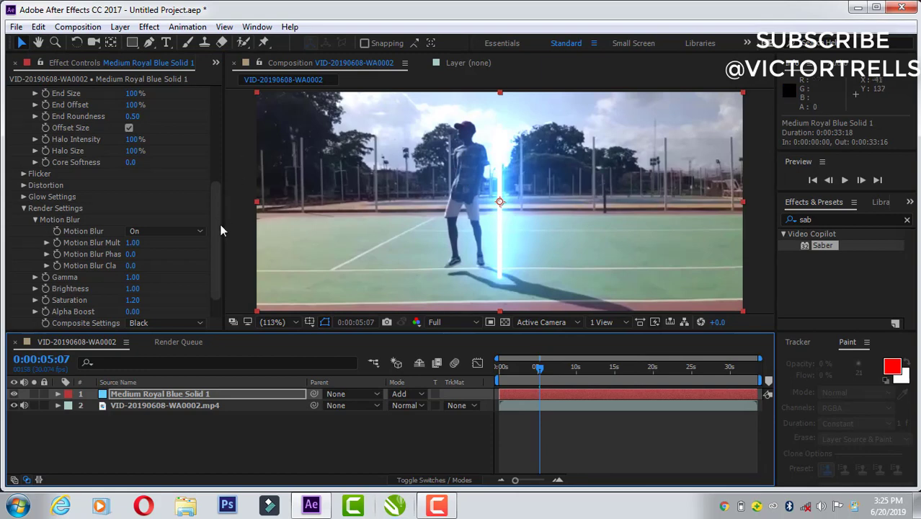
pyautogui.moveTo(217, 231); pyautogui.dragTo(224, 120)
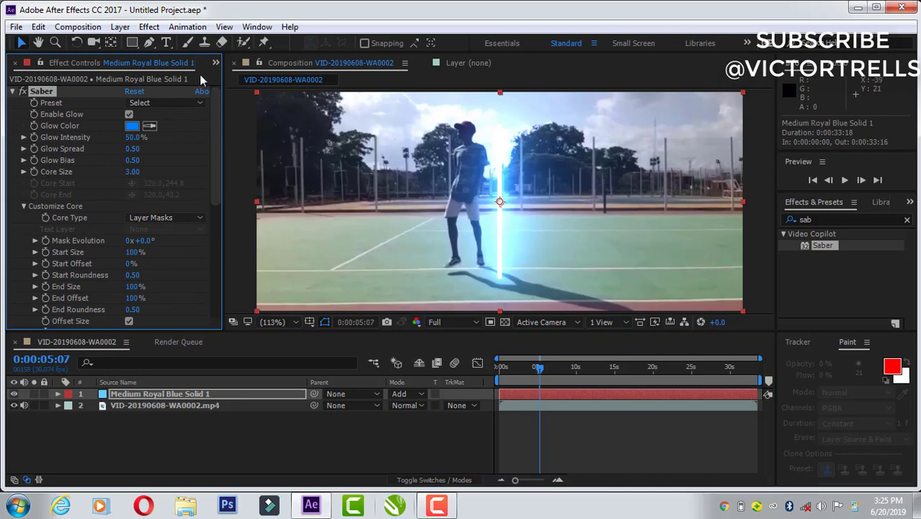
# Step: With the solid temporarily hidden, draw an open three-point mask path down the dancer's forearm using the Pen tool, and show the solid again
pyautogui.click(149, 44)
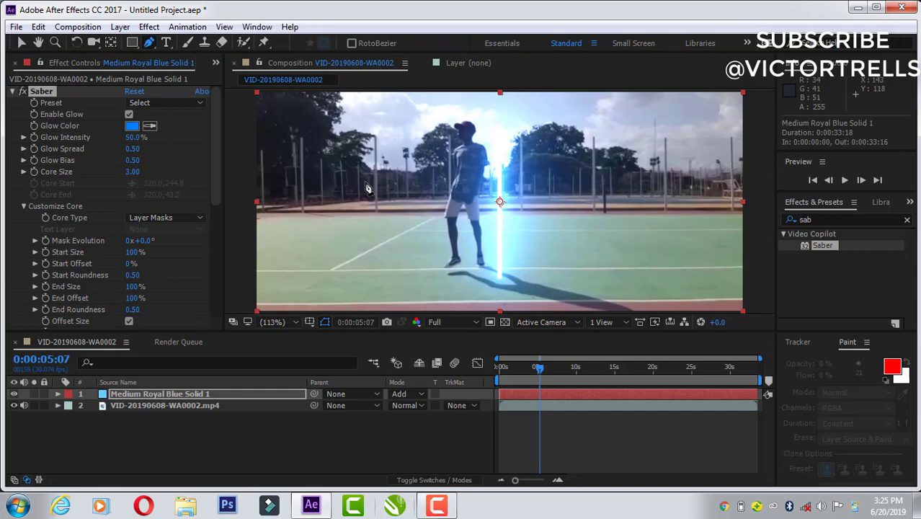
pyautogui.click(16, 394)
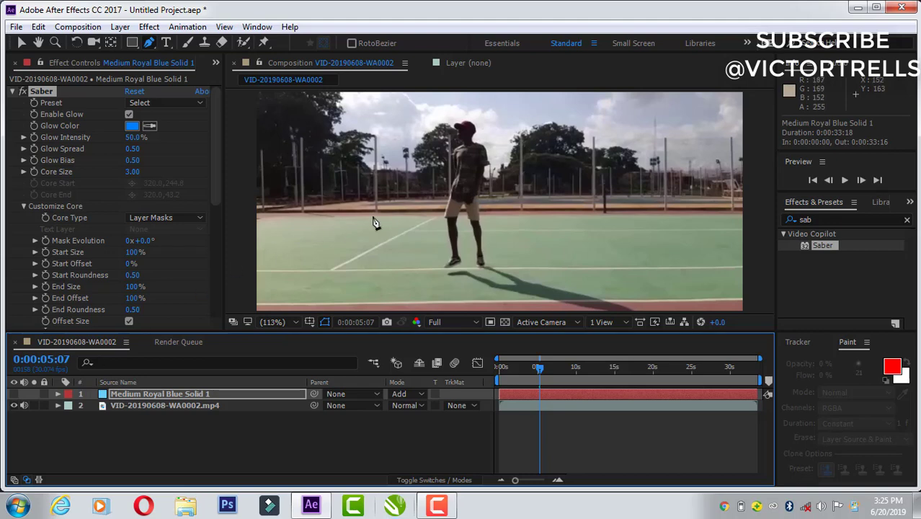
pyautogui.click(455, 170)
pyautogui.click(452, 182)
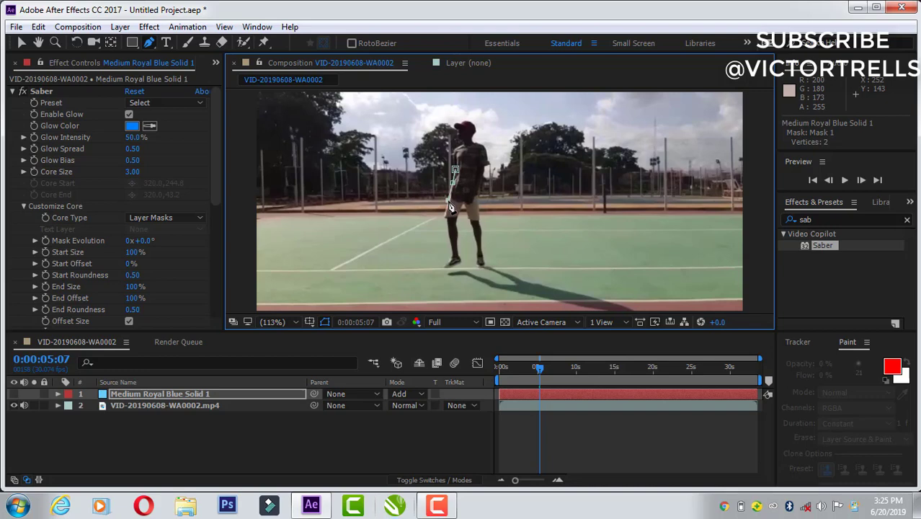
pyautogui.click(450, 207)
pyautogui.click(13, 394)
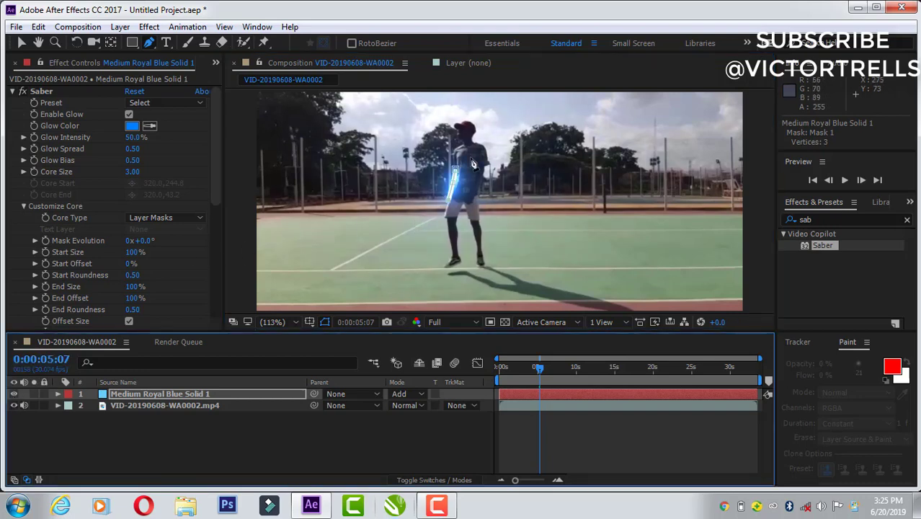
# Step: Move the middle vertex of the mask path outward from the arm so the glowing line bends into a V shape
pyautogui.click(273, 322)
pyautogui.click(285, 234)
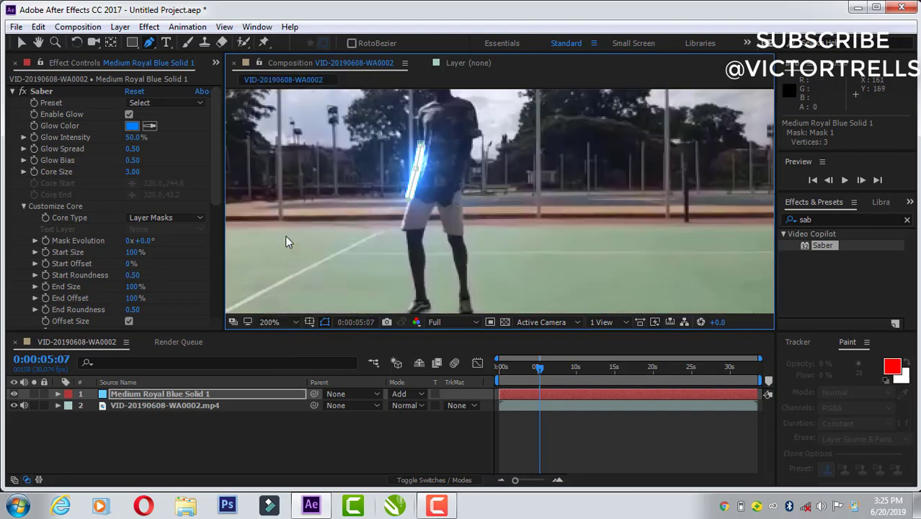
pyautogui.click(278, 324)
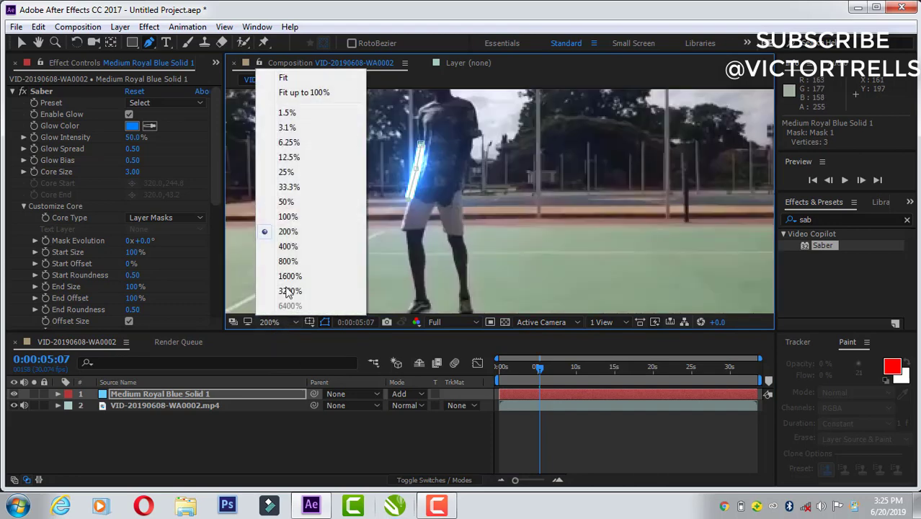
pyautogui.click(284, 246)
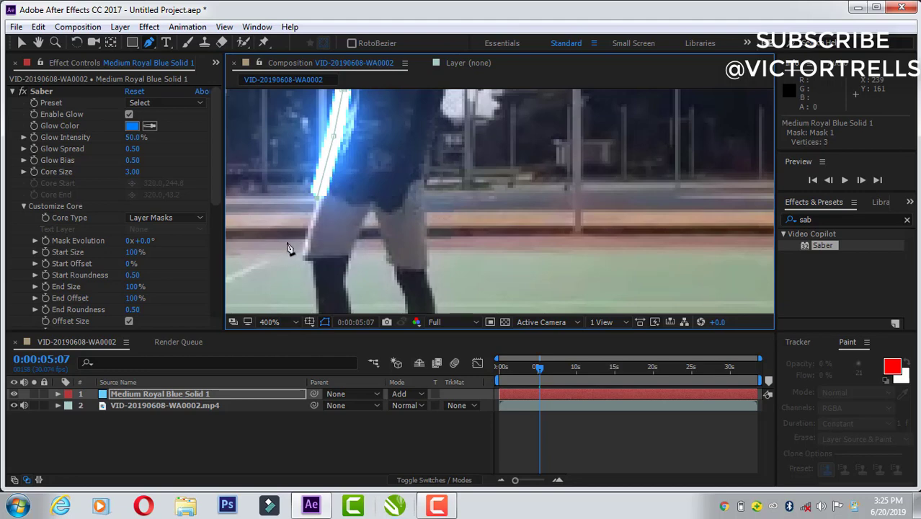
pyautogui.press('space')
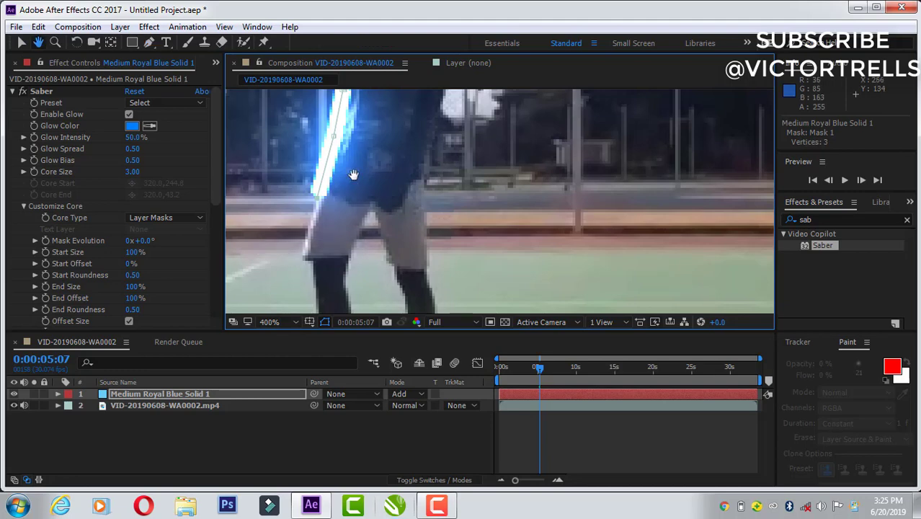
pyautogui.moveTo(372, 172); pyautogui.dragTo(472, 258)
pyautogui.moveTo(433, 229); pyautogui.dragTo(425, 228)
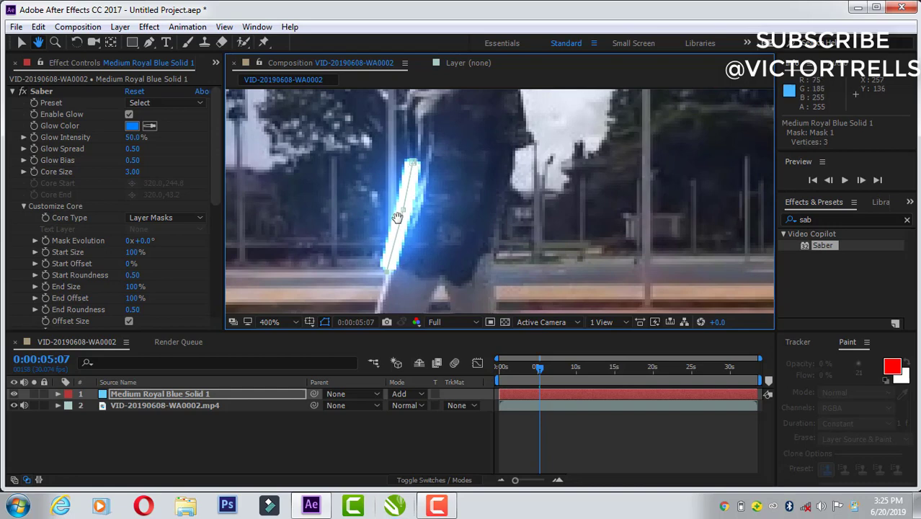
pyautogui.press('v')
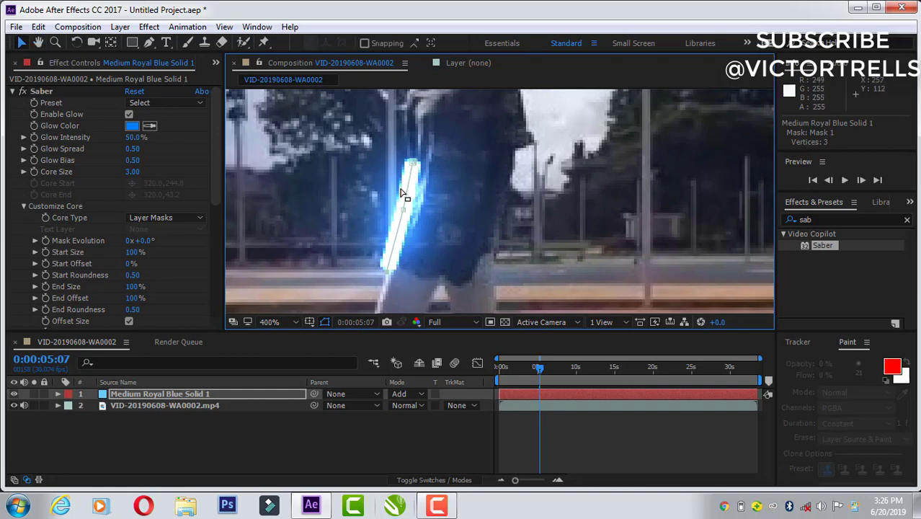
pyautogui.moveTo(405, 214); pyautogui.dragTo(307, 172)
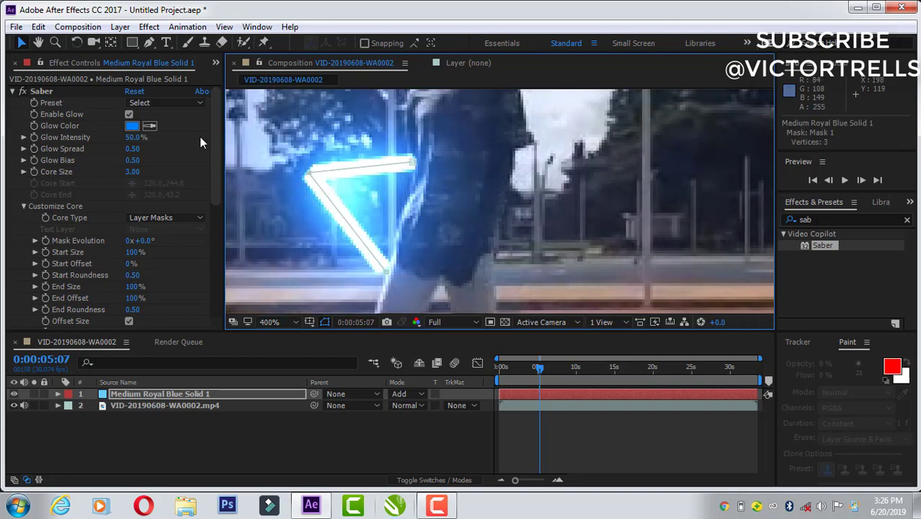
# Step: Set Saber's core softness to 2.3 and both its end roundness and start roundness to 0.78
pyautogui.moveTo(214, 157); pyautogui.dragTo(214, 227)
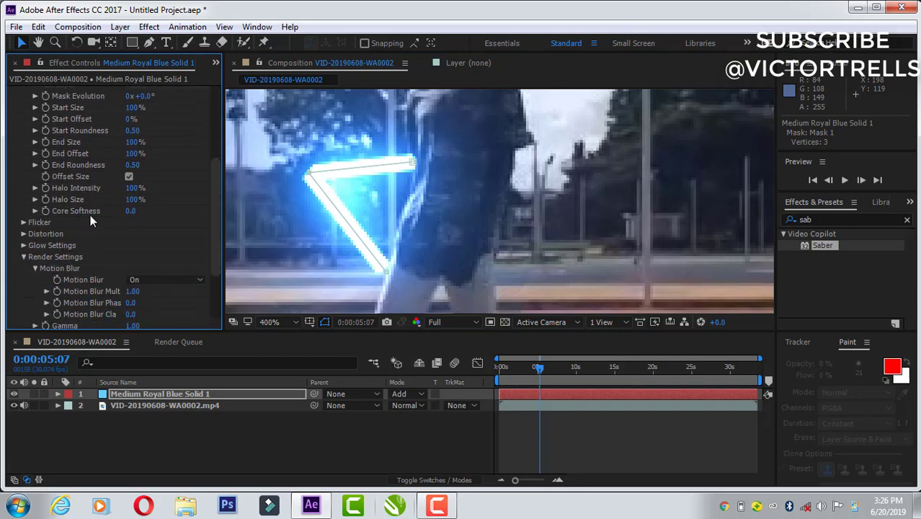
pyautogui.moveTo(130, 210); pyautogui.dragTo(149, 212)
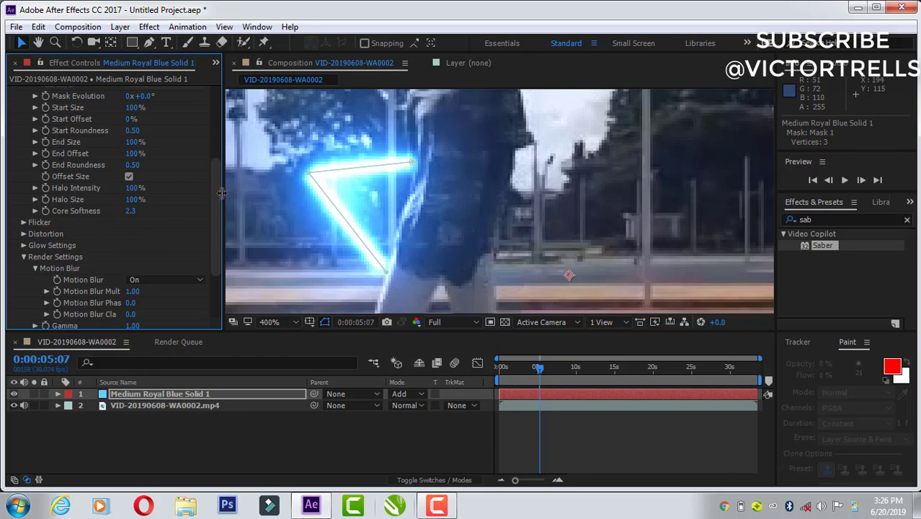
pyautogui.moveTo(216, 194); pyautogui.dragTo(219, 171)
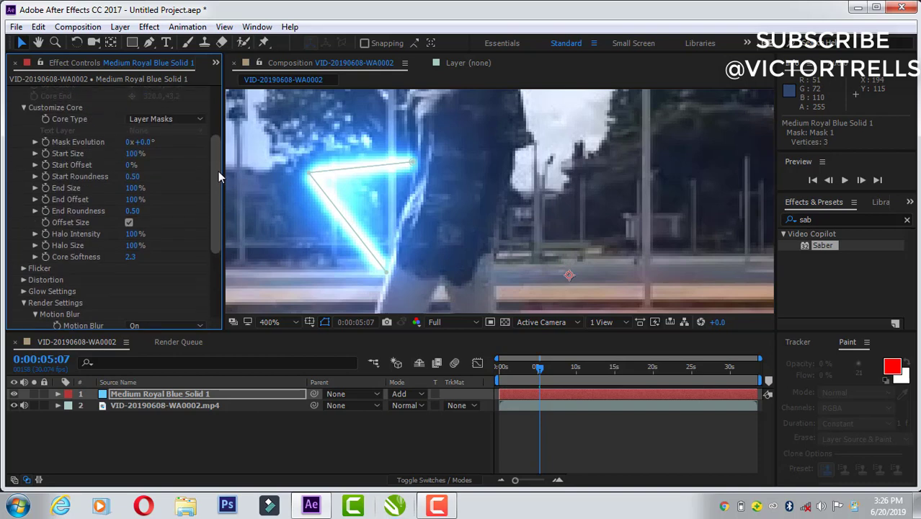
pyautogui.click(132, 211)
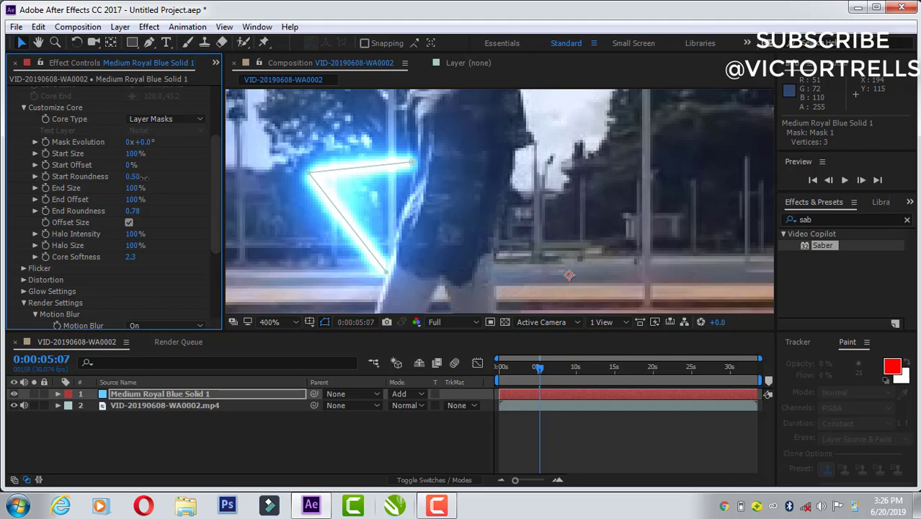
pyautogui.moveTo(153, 183); pyautogui.dragTo(157, 183)
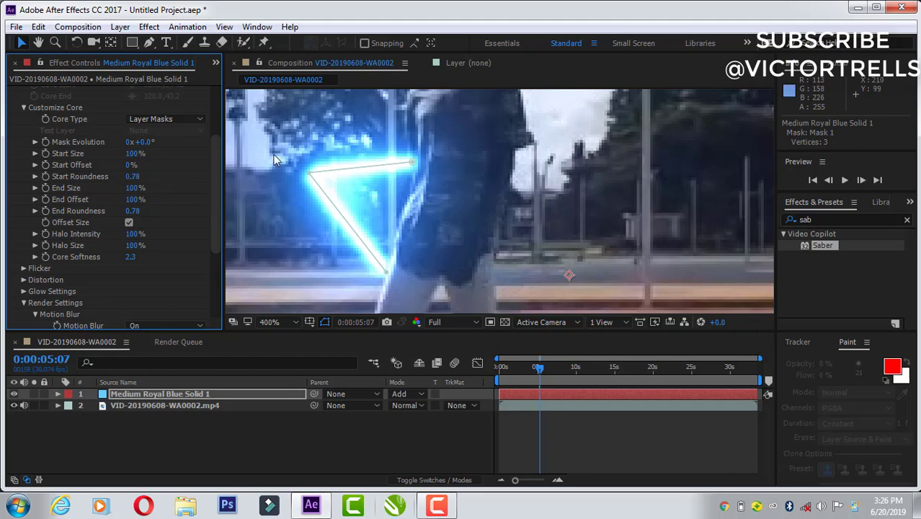
# Step: Set Saber's glow spread to 0.72, and try a glow intensity of 41% before undoing that intensity change
pyautogui.moveTo(216, 180); pyautogui.dragTo(222, 101)
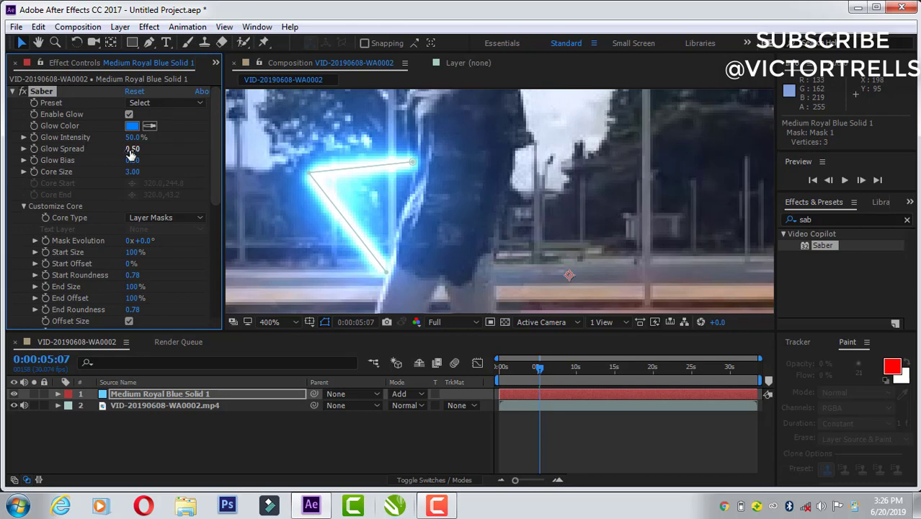
pyautogui.moveTo(138, 149); pyautogui.dragTo(142, 149)
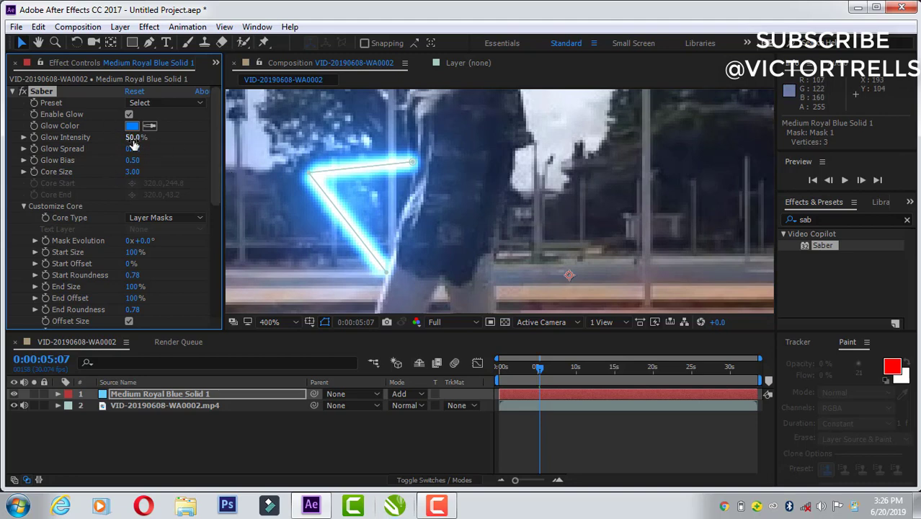
pyautogui.moveTo(126, 137); pyautogui.dragTo(126, 138)
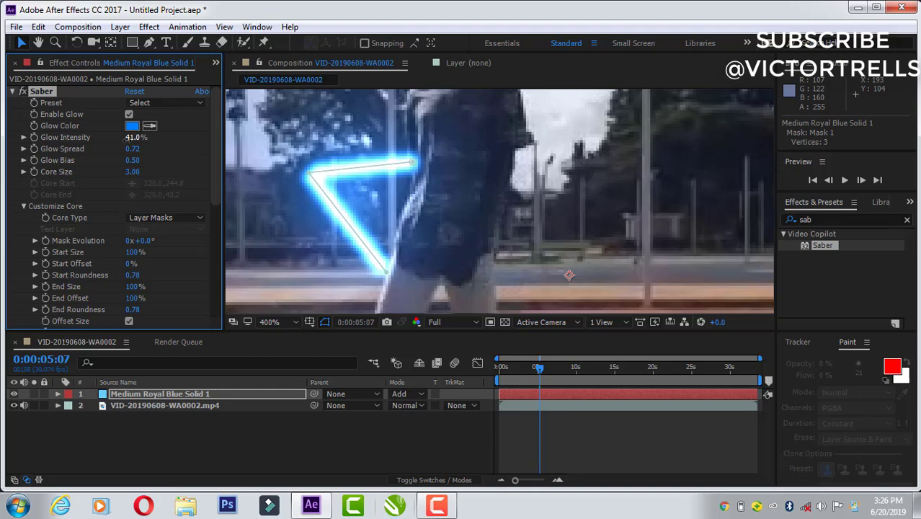
pyautogui.hotkey('ctrl', 'z')
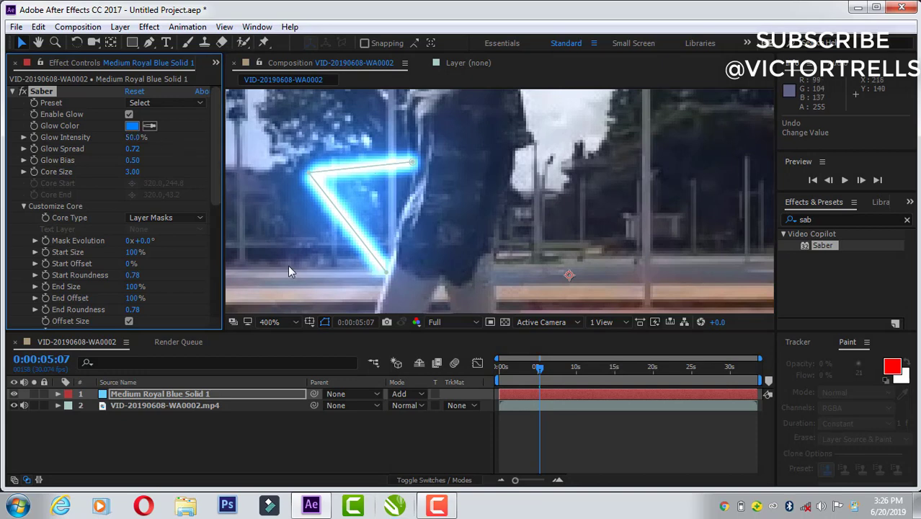
# Step: Fit the whole frame in the viewer and trim the solid layer's start to the current time, 0:00:05:07
pyautogui.click(278, 323)
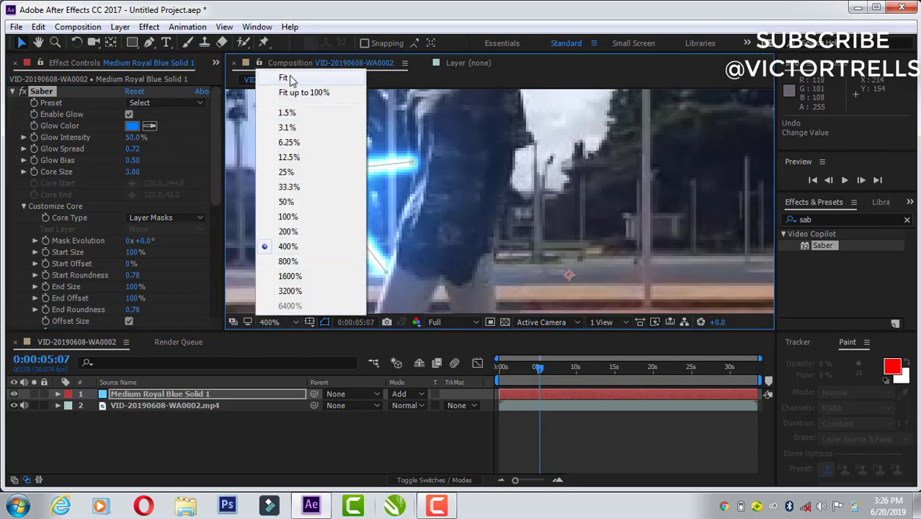
pyautogui.click(285, 78)
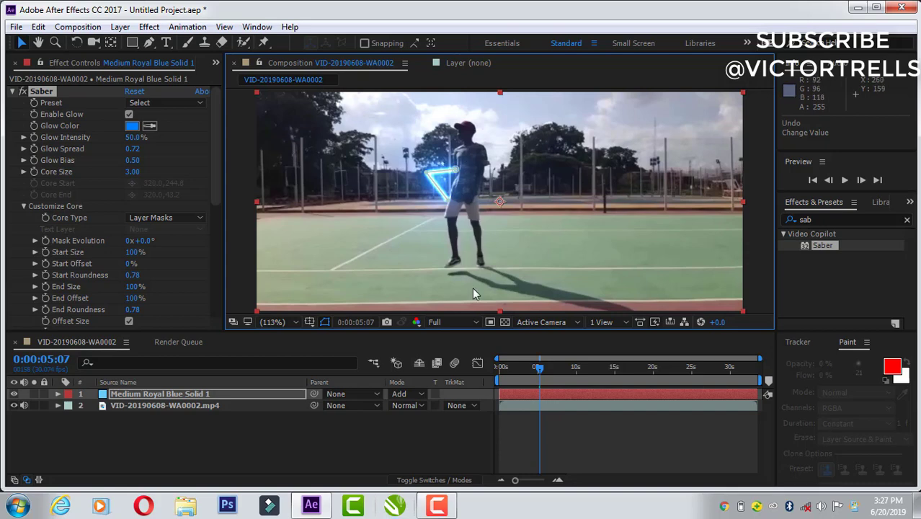
pyautogui.click(544, 398)
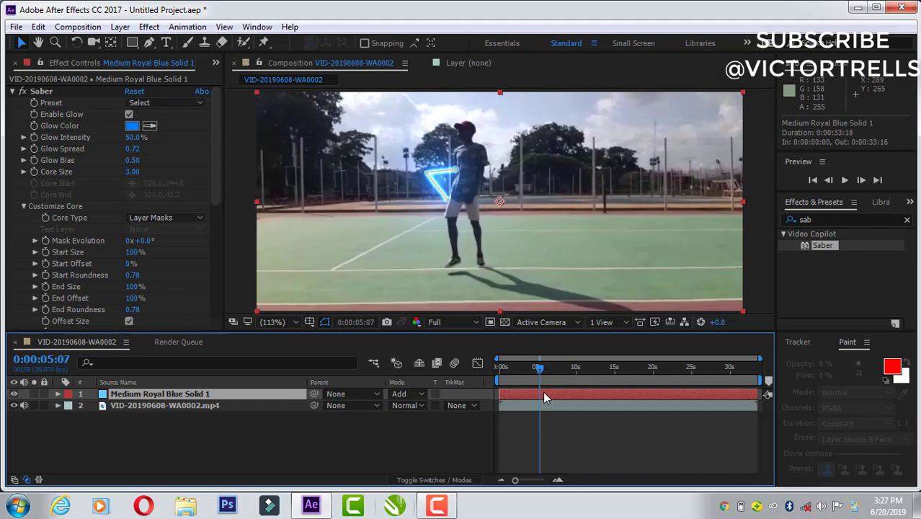
pyautogui.click(39, 29)
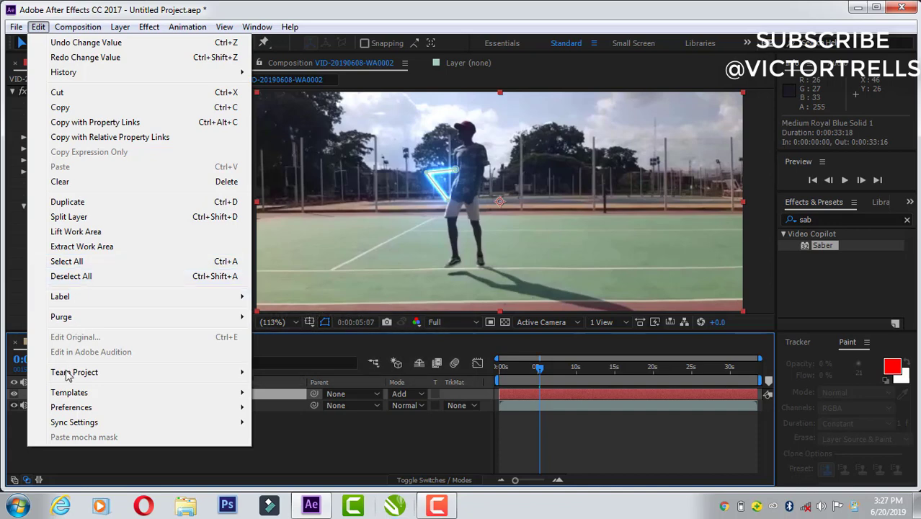
pyautogui.moveTo(69, 412)
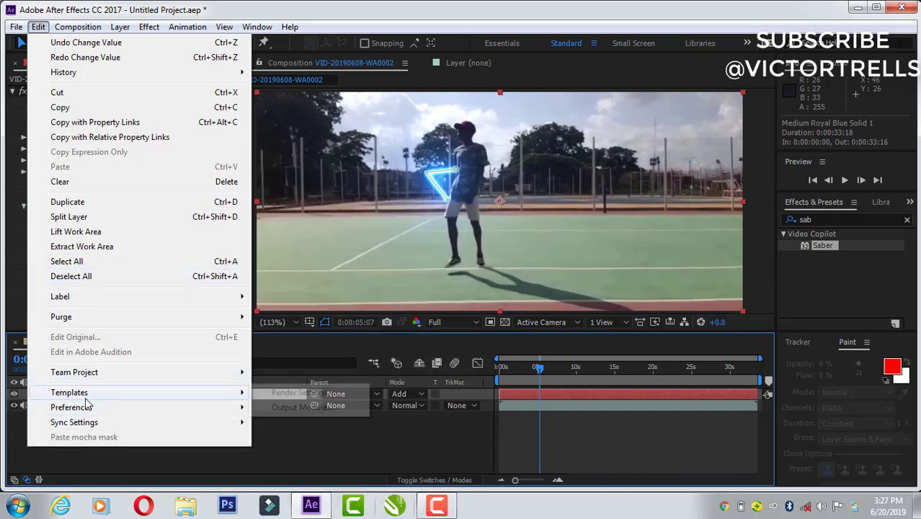
pyautogui.click(583, 393)
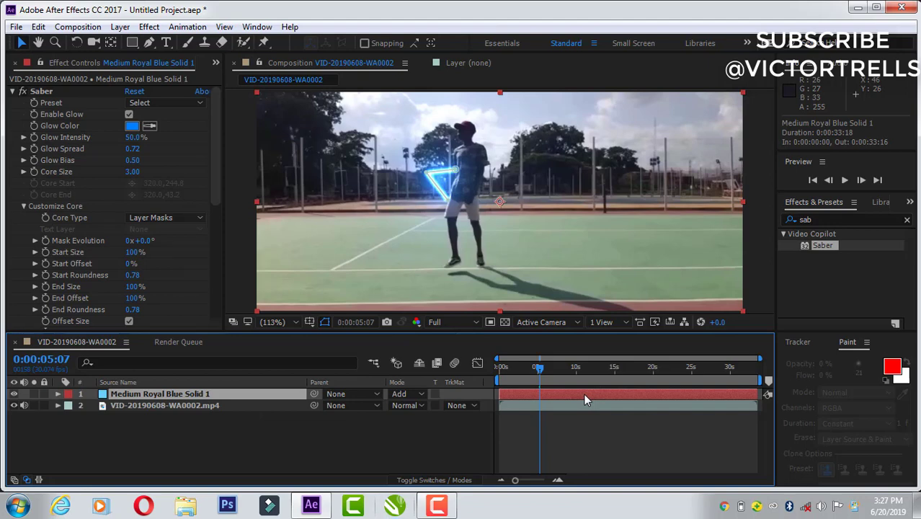
pyautogui.hotkey('alt', '[')
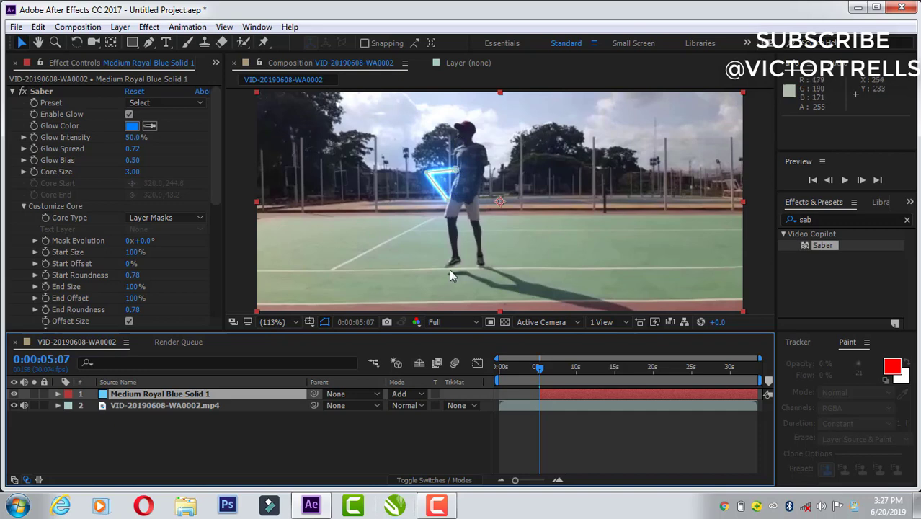
# Step: Hide the Saber solid layer and turn on keyframing for its Mask 1 path at 0:00:05:07
pyautogui.click(13, 394)
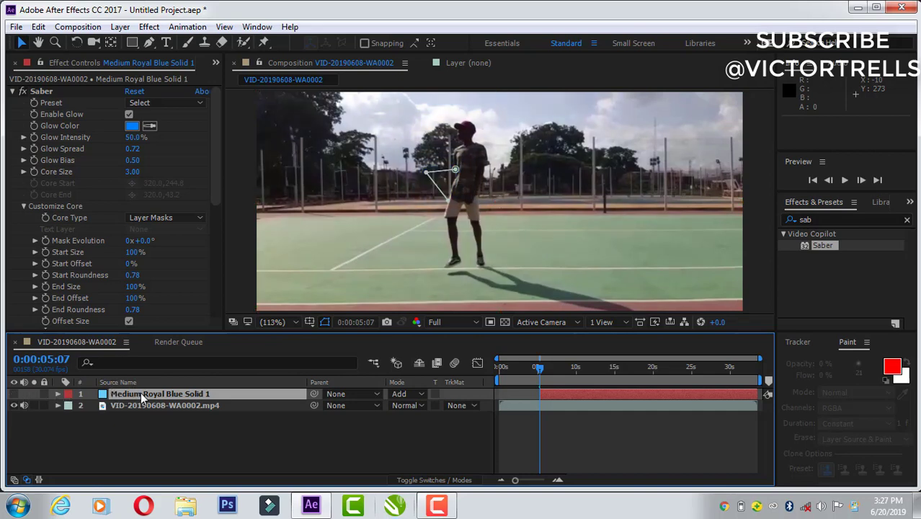
pyautogui.press('m')
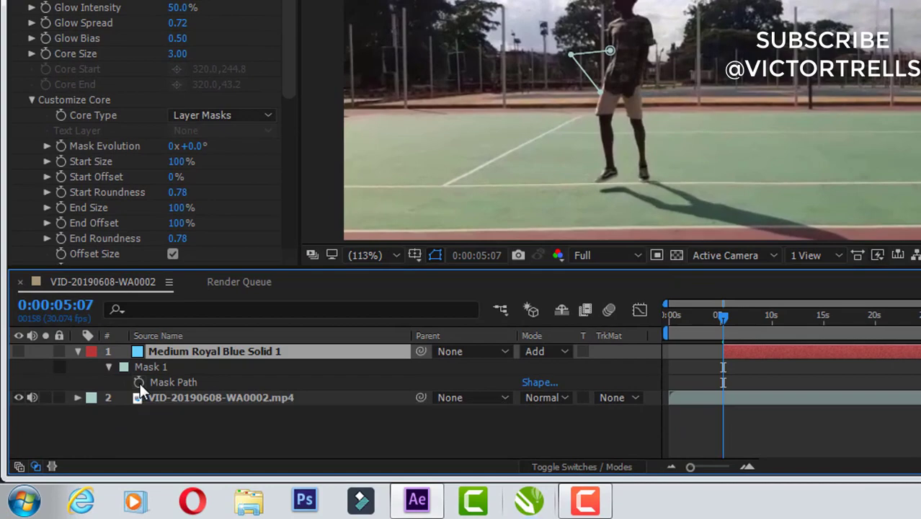
pyautogui.click(139, 383)
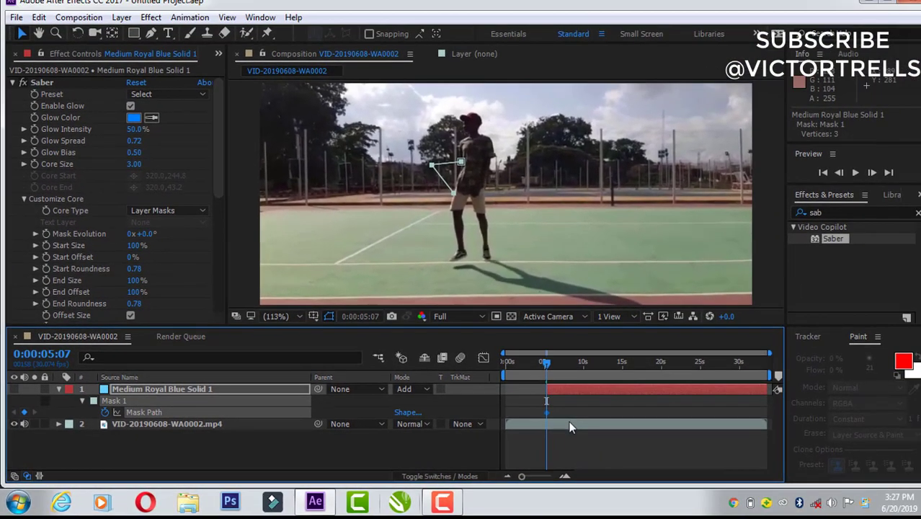
# Step: At 0:00:05:07, move the middle vertex of the solid's mask path back onto the dancer's forearm
pyautogui.click(568, 426)
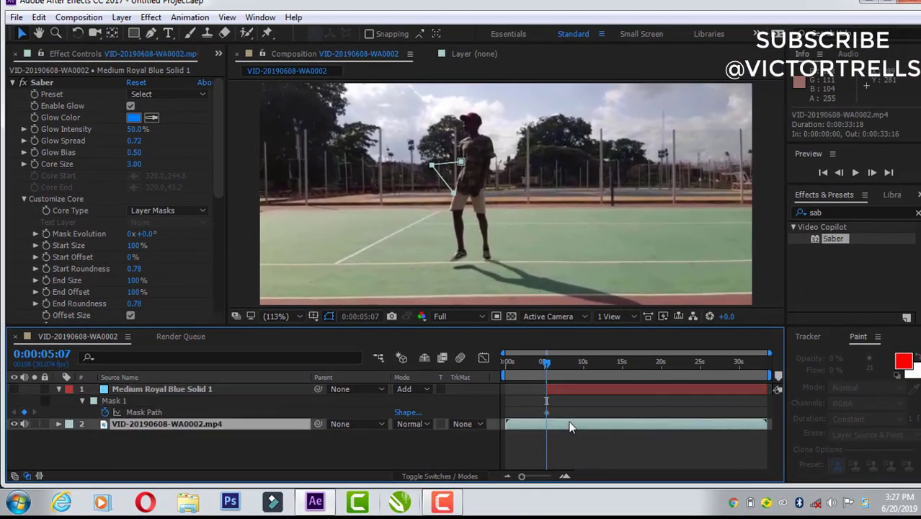
pyautogui.click(568, 388)
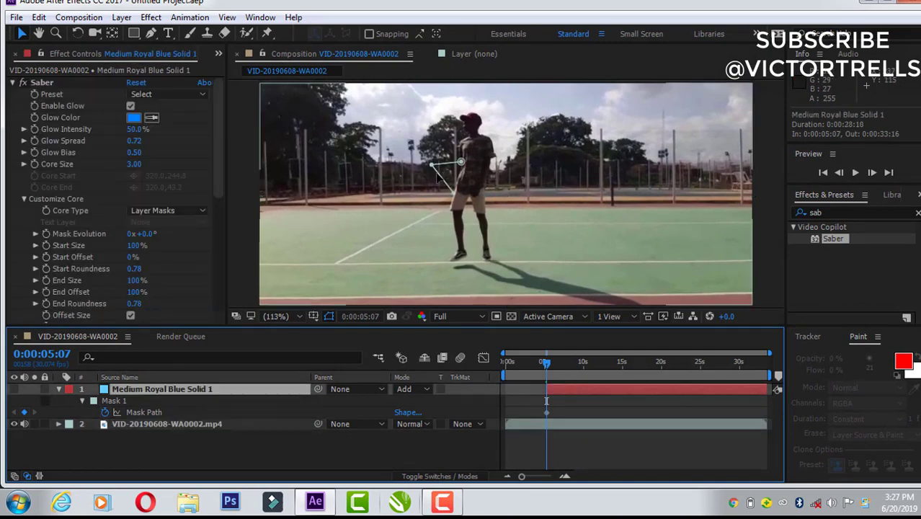
pyautogui.moveTo(432, 163); pyautogui.dragTo(457, 173)
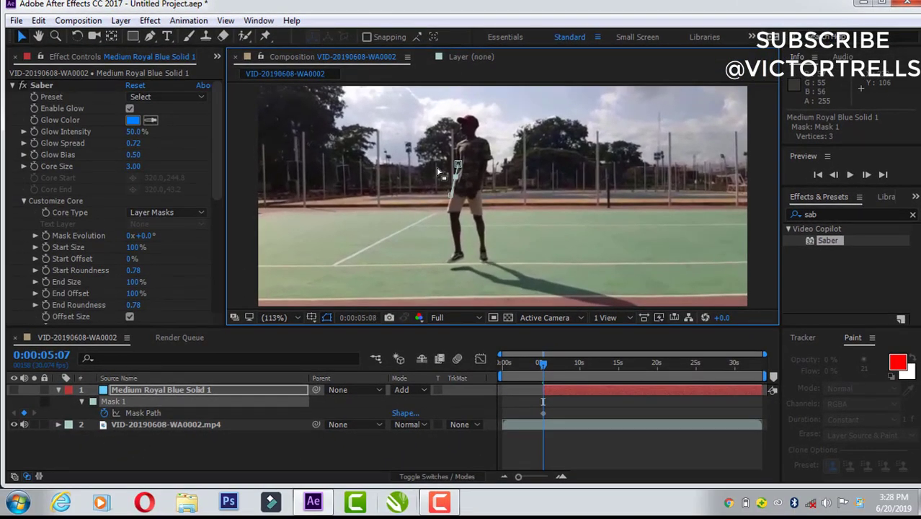
# Step: Keyframe the mask path at 0:00:05:08 and 0:00:05:09, shifting its vertices down past the hand and along the dancer's front leg to the foot
pyautogui.press('pagedown')
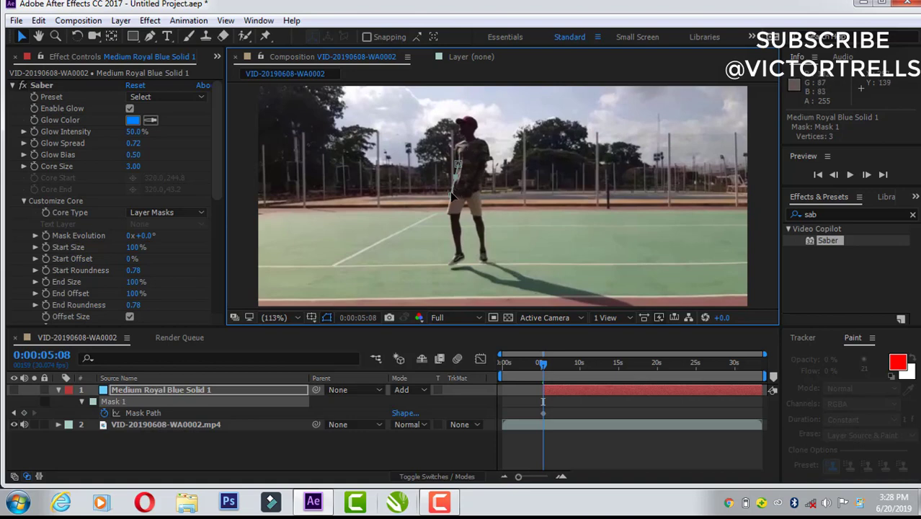
pyautogui.moveTo(452, 199); pyautogui.dragTo(445, 227)
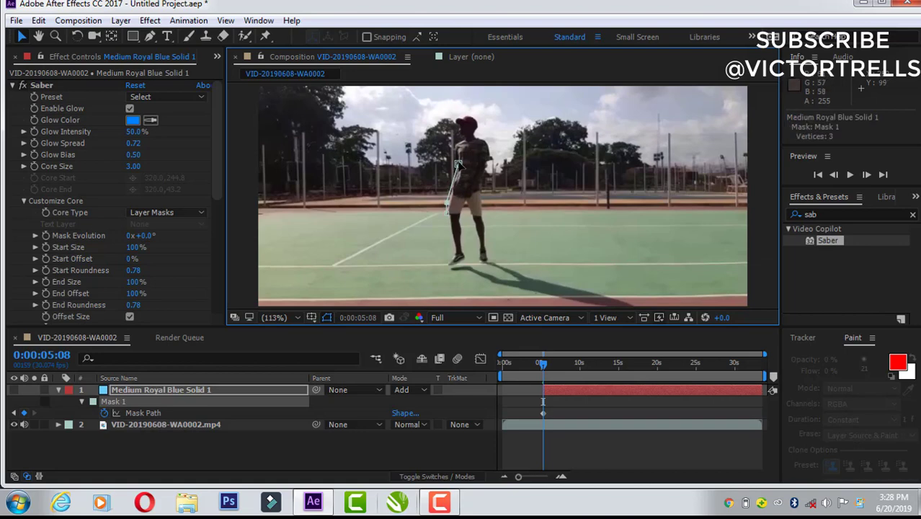
pyautogui.moveTo(458, 165); pyautogui.dragTo(451, 184)
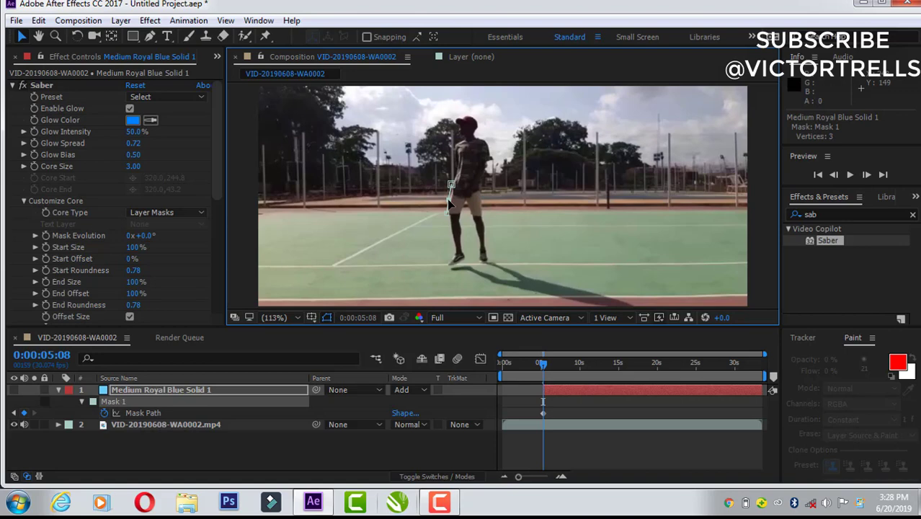
pyautogui.press('pagedown')
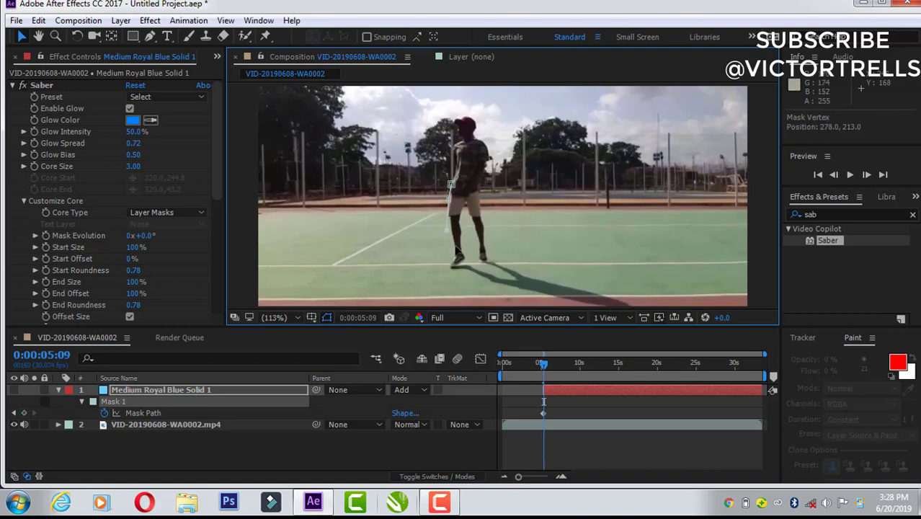
pyautogui.moveTo(446, 231); pyautogui.dragTo(457, 257)
pyautogui.moveTo(449, 199); pyautogui.dragTo(451, 230)
pyautogui.moveTo(451, 185); pyautogui.dragTo(446, 213)
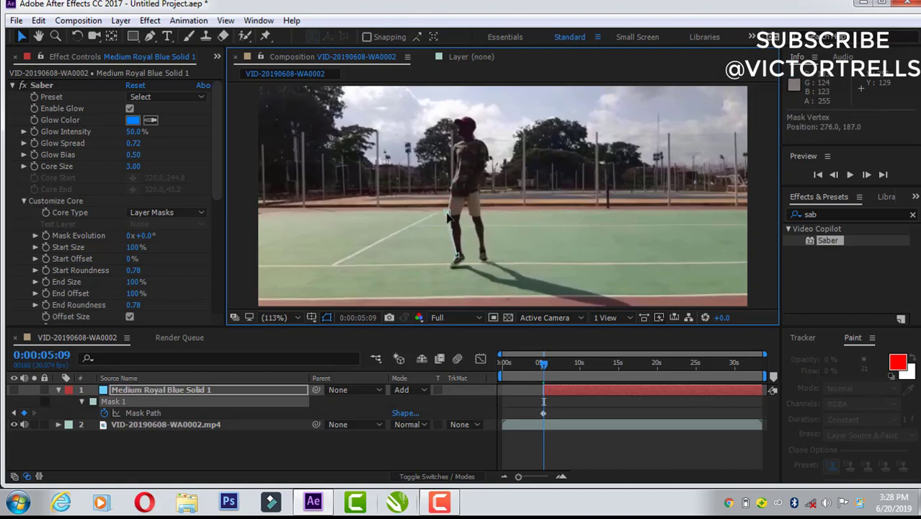
# Step: Keyframe the mask path at 0:00:05:10 and 0:00:05:11, moving its vertices off the foot and out along the court line into an L shape
pyautogui.press('pagedown')
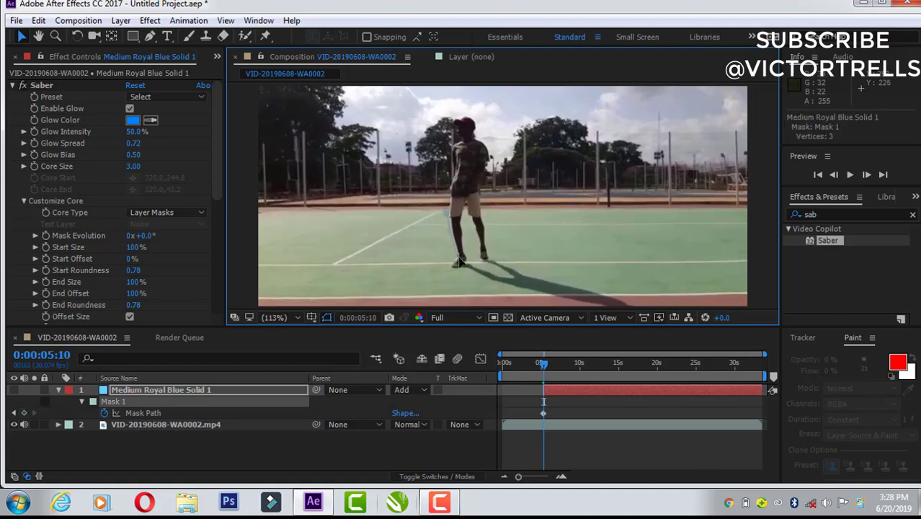
pyautogui.moveTo(460, 259); pyautogui.dragTo(423, 257)
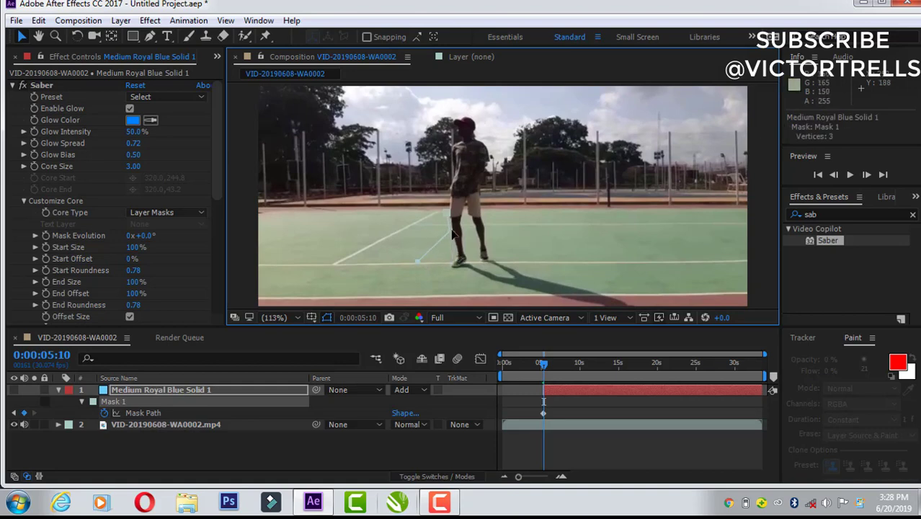
pyautogui.moveTo(452, 234); pyautogui.dragTo(453, 267)
pyautogui.moveTo(447, 214); pyautogui.dragTo(458, 250)
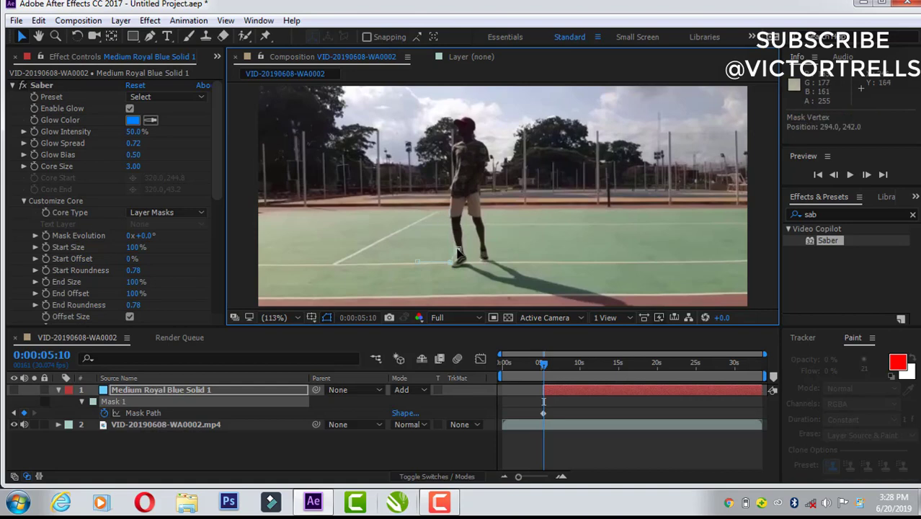
pyautogui.press('pagedown')
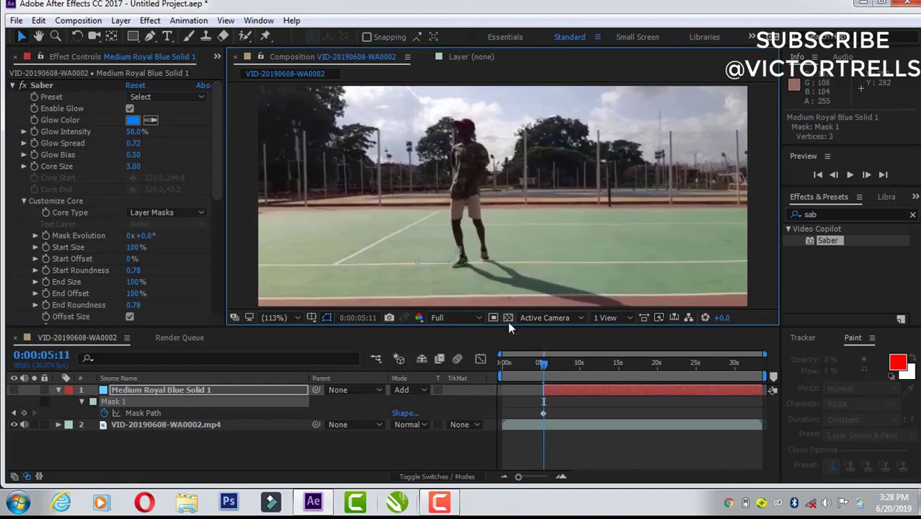
pyautogui.moveTo(458, 251); pyautogui.dragTo(354, 266)
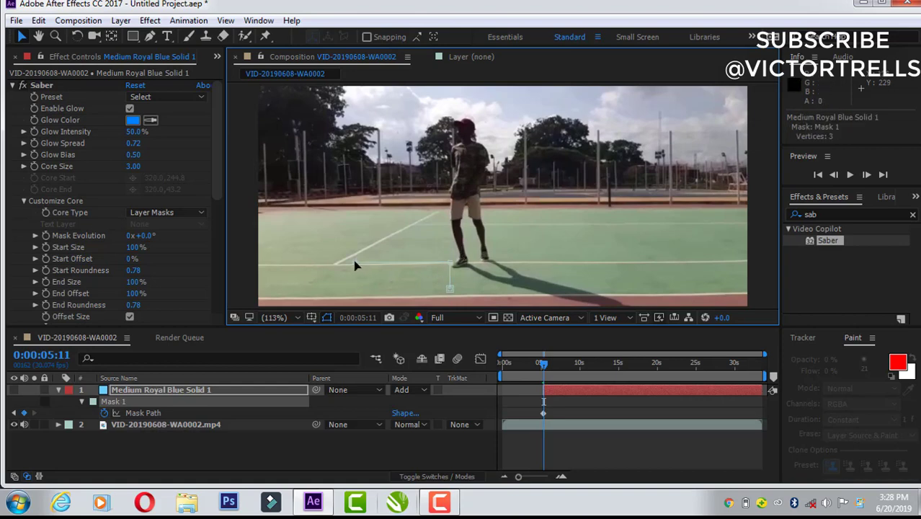
# Step: Trim the solid layer's end to the current time, 0:00:05:11, and make the layer visible again
pyautogui.click(554, 390)
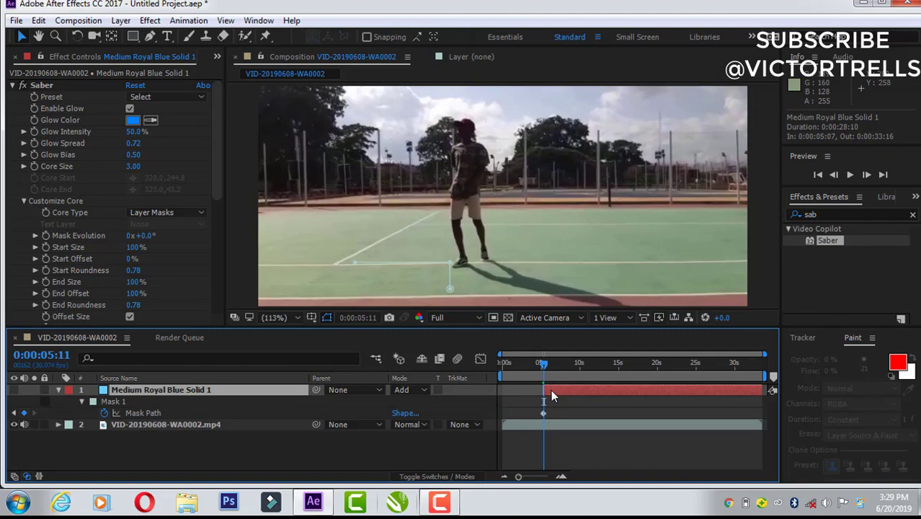
pyautogui.hotkey('alt', ']')
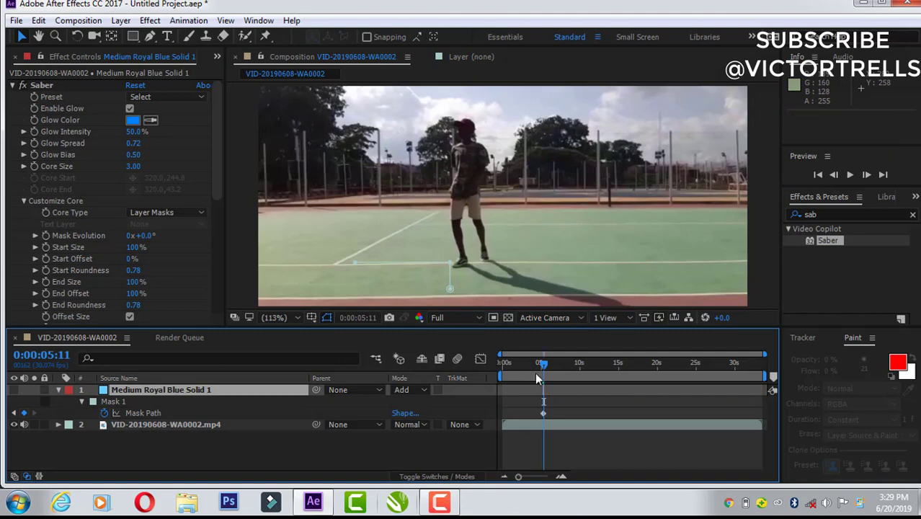
pyautogui.click(13, 389)
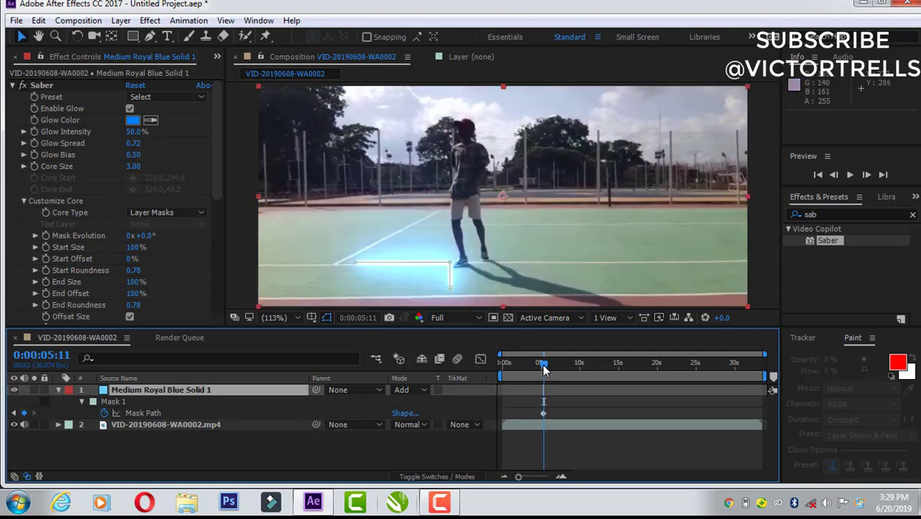
# Step: Preview the Saber animation from 0:00:04:21 and again from 0:00:04:27
pyautogui.moveTo(544, 370); pyautogui.dragTo(541, 371)
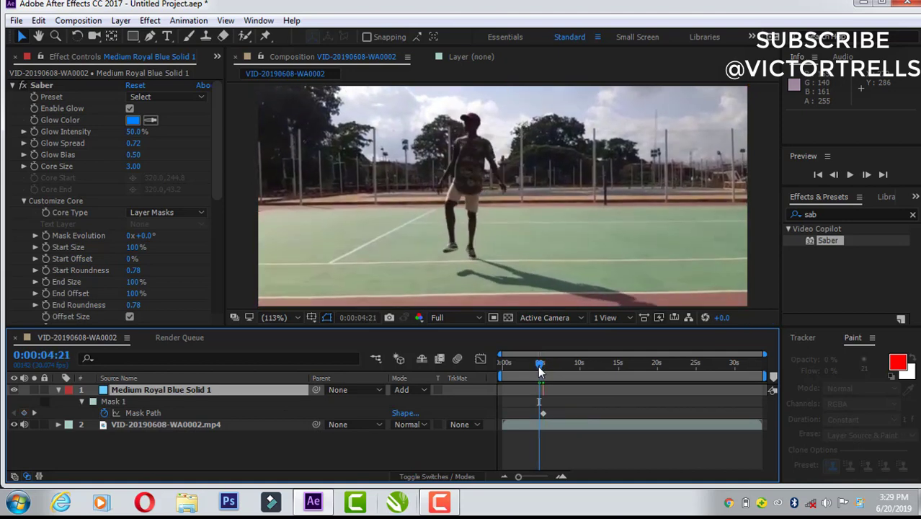
pyautogui.press('space')
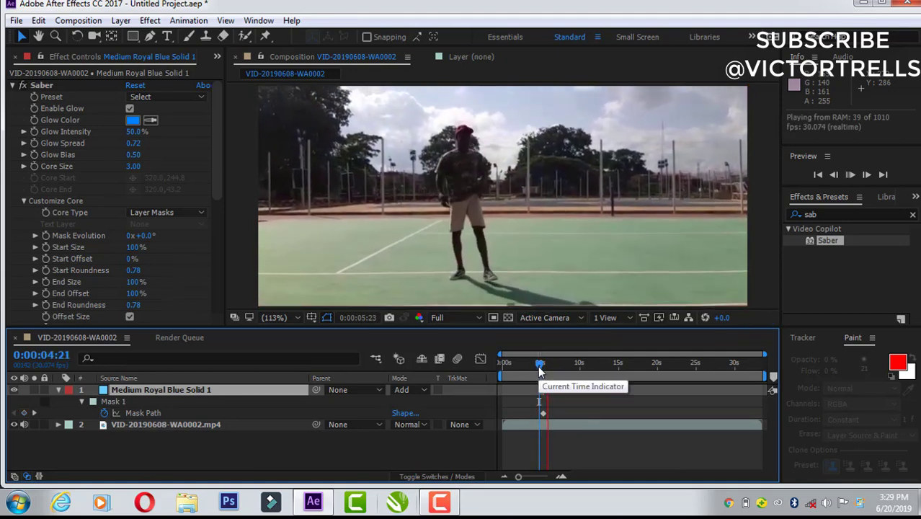
pyautogui.click(542, 371)
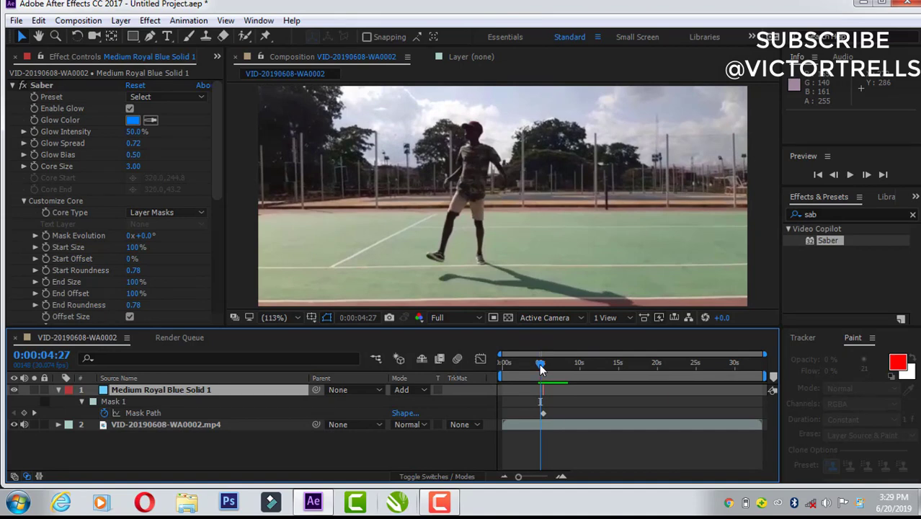
pyautogui.press('space')
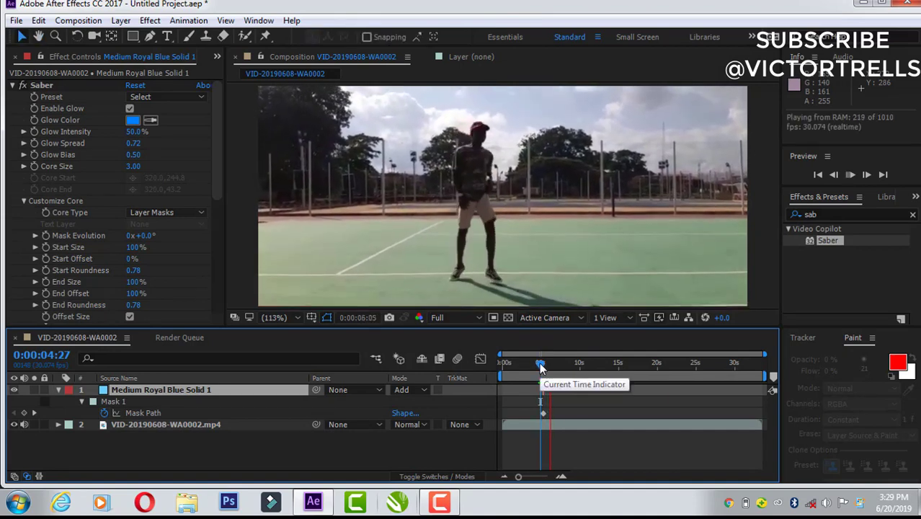
pyautogui.click(542, 368)
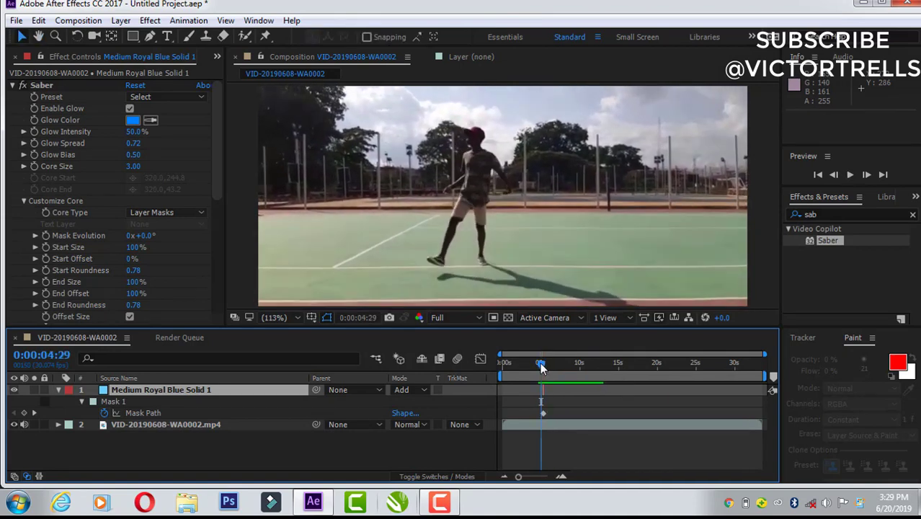
# Step: Extend the Saber solid's end to 0:00:06:01 and spread its mask path keyframes apart, placing the second at 0:00:05:11 and the last at 0:00:05:29
pyautogui.moveTo(541, 363); pyautogui.dragTo(544, 374)
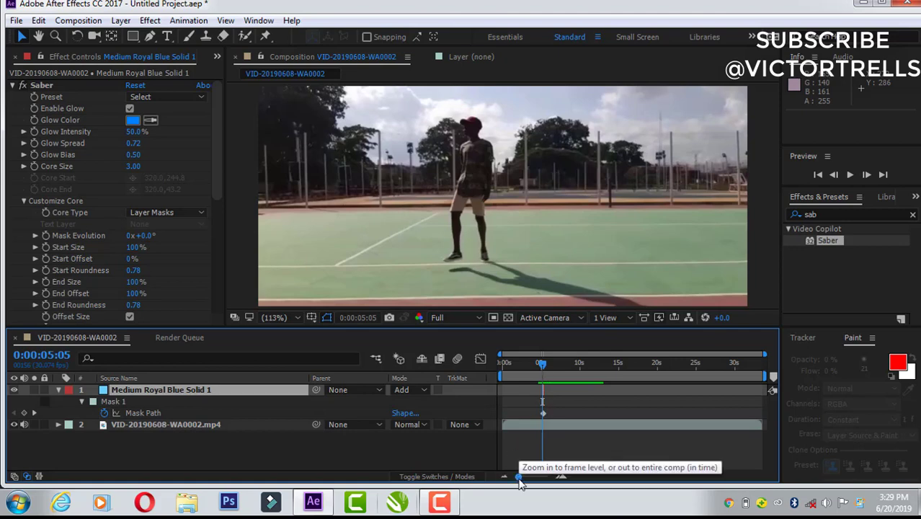
pyautogui.moveTo(520, 478); pyautogui.dragTo(546, 477)
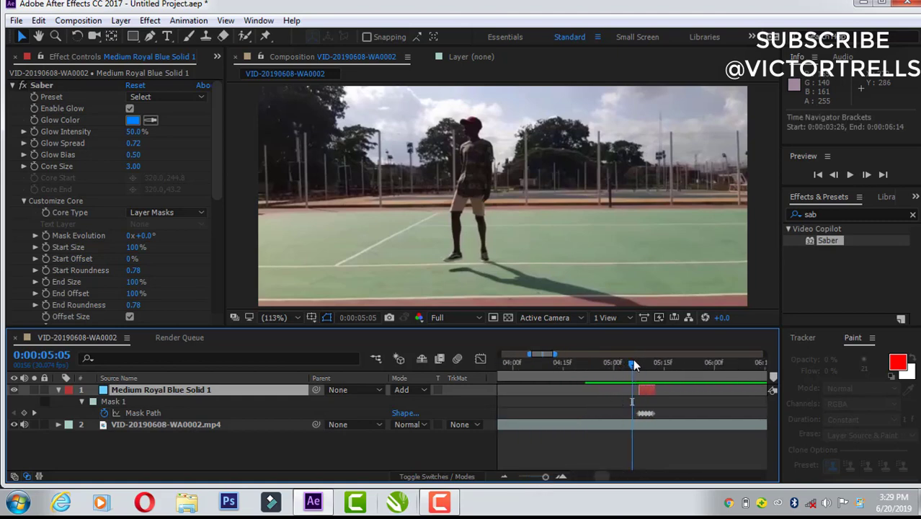
pyautogui.moveTo(634, 365); pyautogui.dragTo(639, 367)
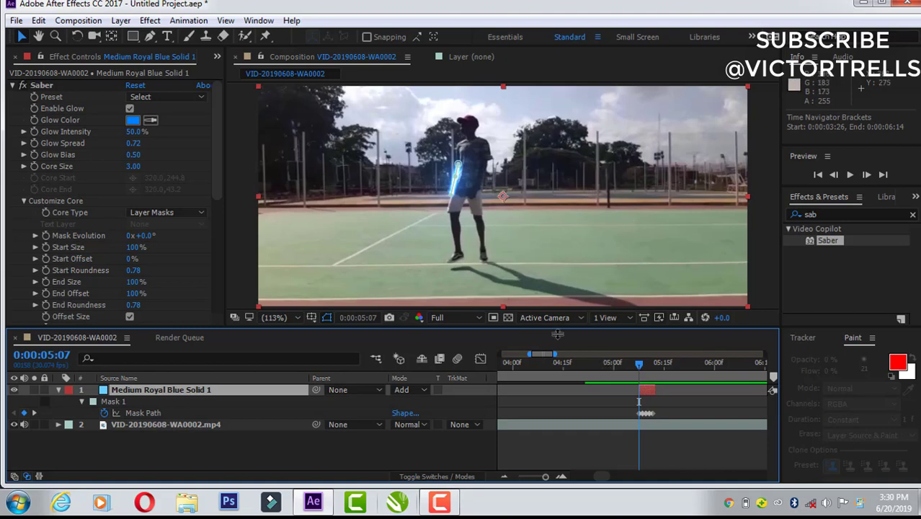
pyautogui.moveTo(651, 389); pyautogui.dragTo(722, 389)
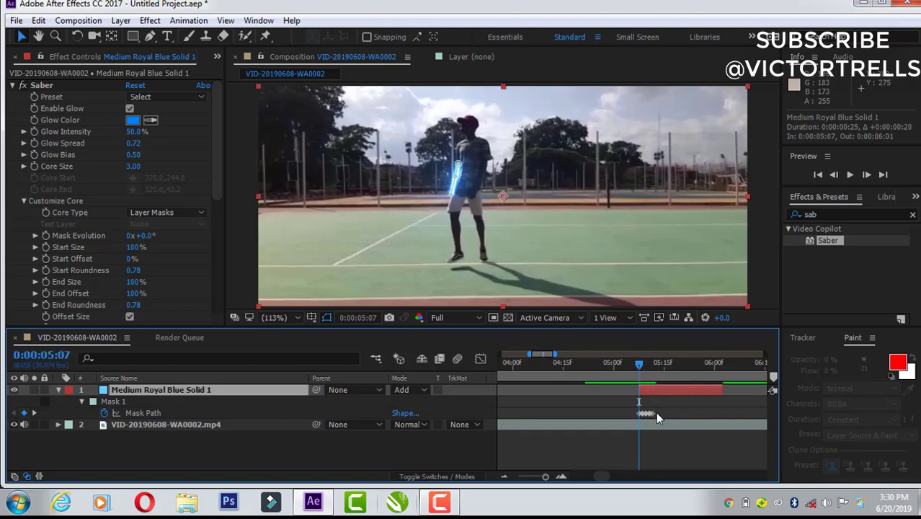
pyautogui.moveTo(654, 414); pyautogui.dragTo(716, 414)
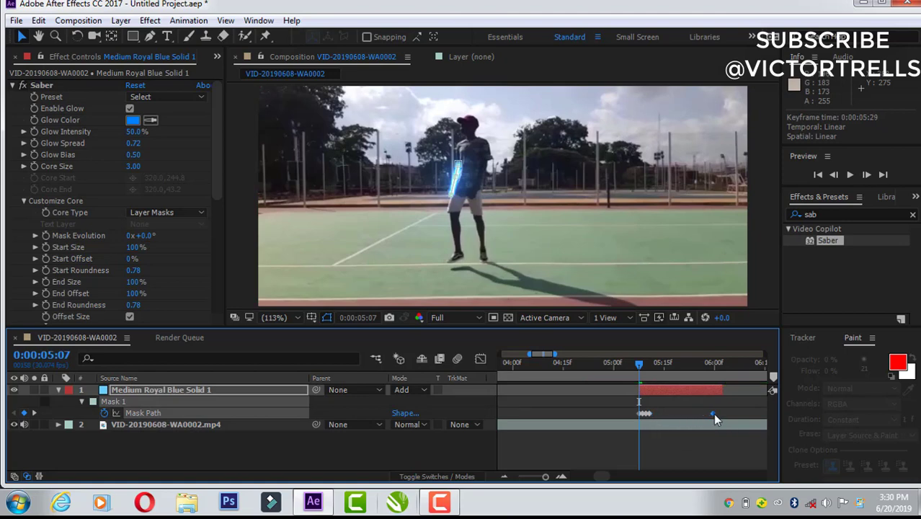
pyautogui.moveTo(649, 413)
pyautogui.mouseDown()
pyautogui.moveTo(685, 411)
pyautogui.moveTo(650, 415)
pyautogui.moveTo(698, 422)
pyautogui.moveTo(651, 413)
pyautogui.mouseUp()
# Step: Play back the retimed Saber light from 0:00:04:26 and again from 0:00:04:27 to check its travel speed
pyautogui.moveTo(640, 362); pyautogui.dragTo(604, 369)
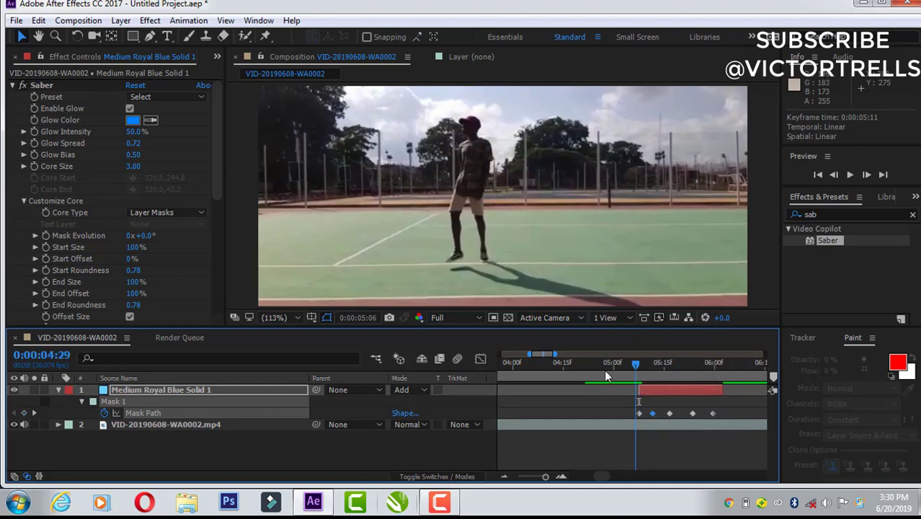
pyautogui.press('space')
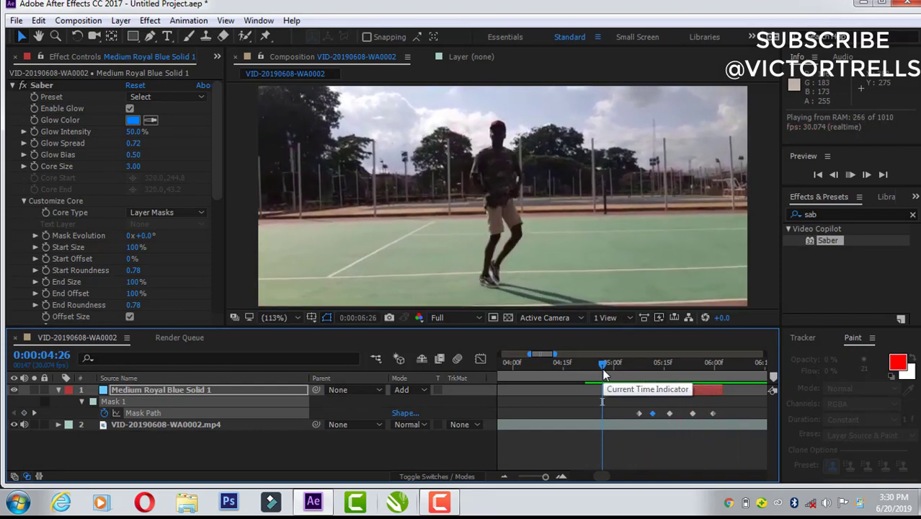
pyautogui.moveTo(602, 363); pyautogui.dragTo(638, 364)
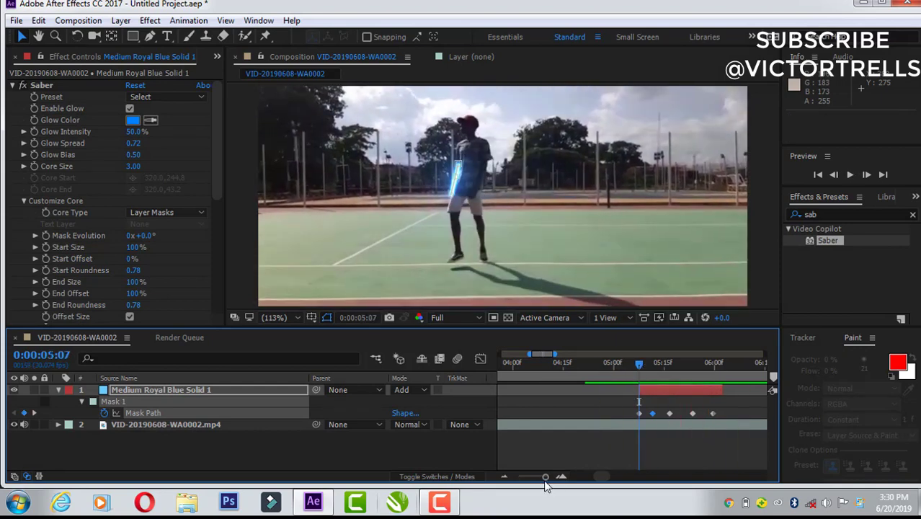
pyautogui.moveTo(546, 477); pyautogui.dragTo(518, 477)
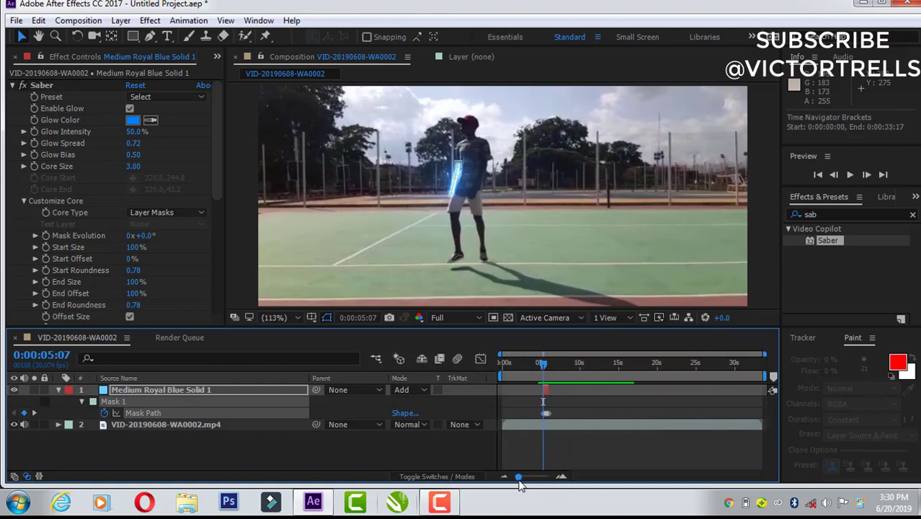
pyautogui.click(541, 363)
pyautogui.press('space')
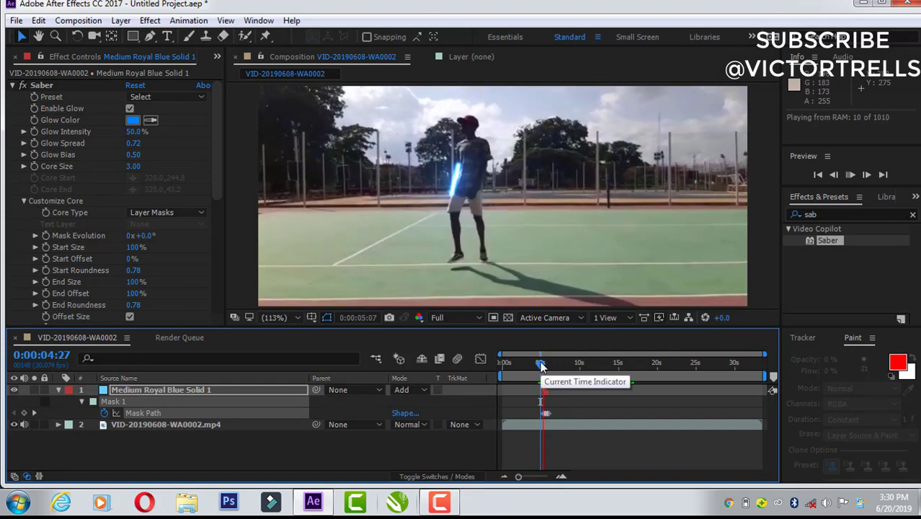
pyautogui.press('space')
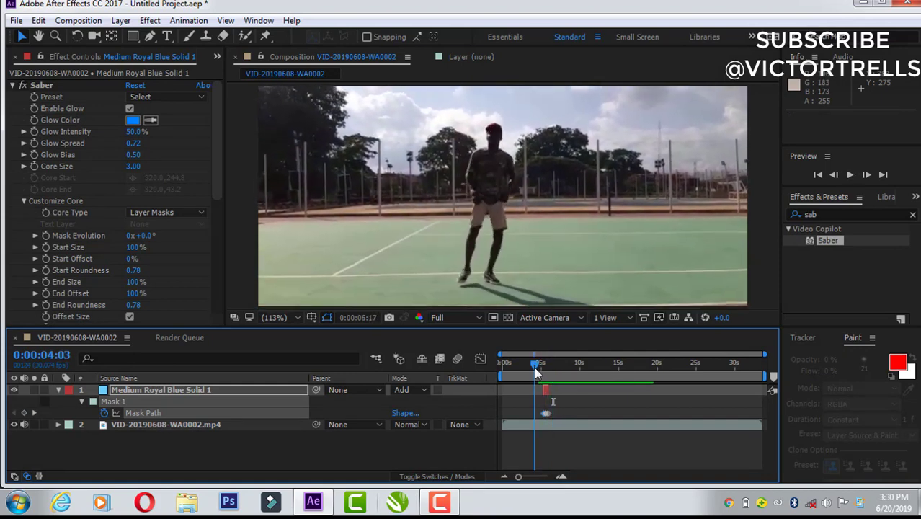
# Step: At 0:00:06:27, create a second 640 × 288 px light blue solid and trim its start to the current time
pyautogui.hotkey('shift', 'pagedown')
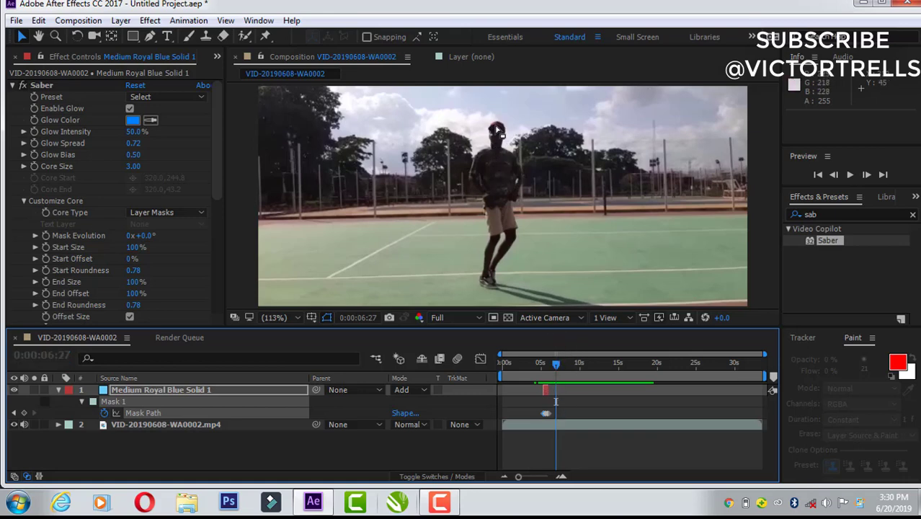
pyautogui.rightClick(297, 449)
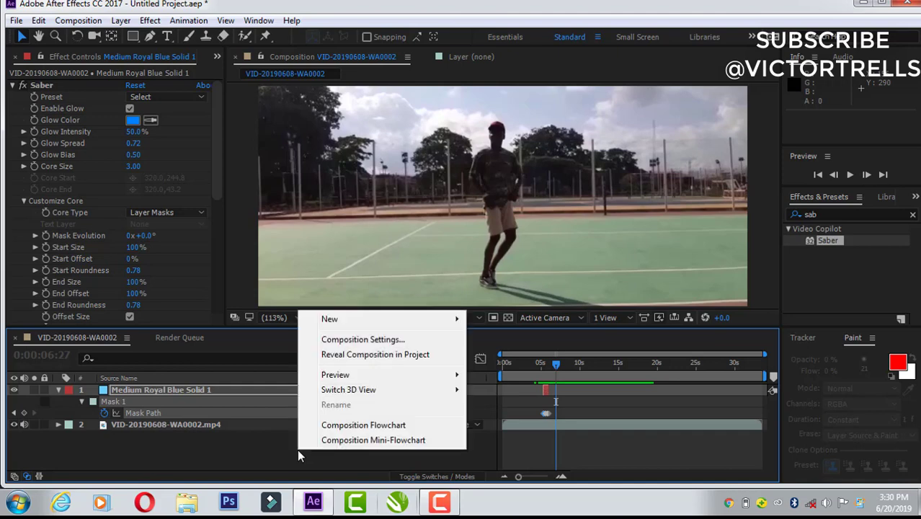
pyautogui.moveTo(375, 323)
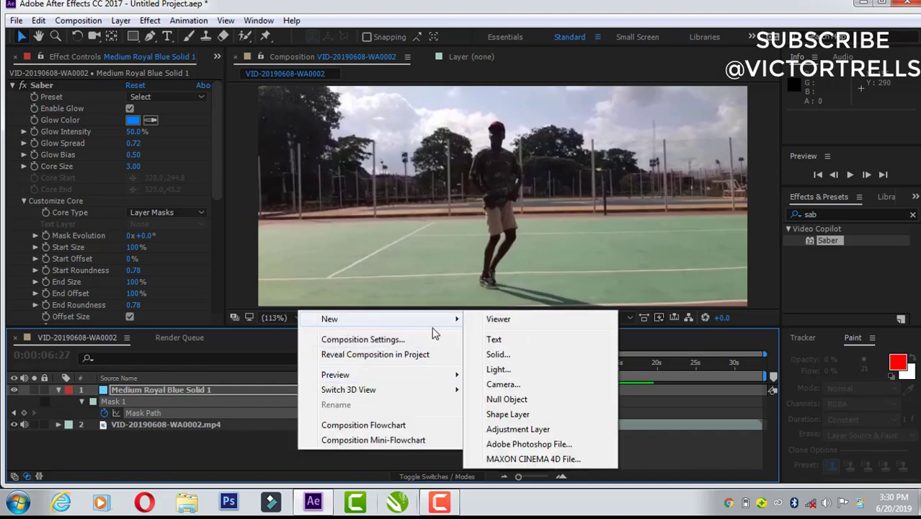
pyautogui.click(494, 354)
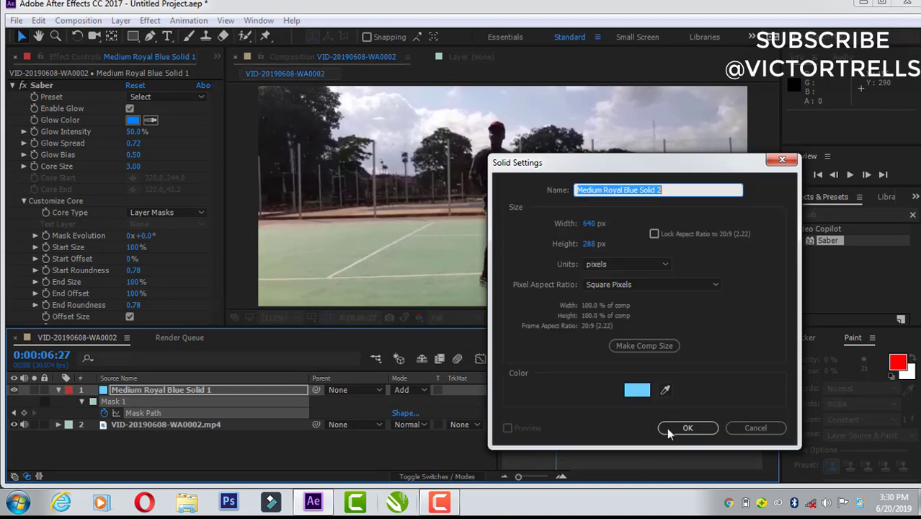
pyautogui.click(686, 427)
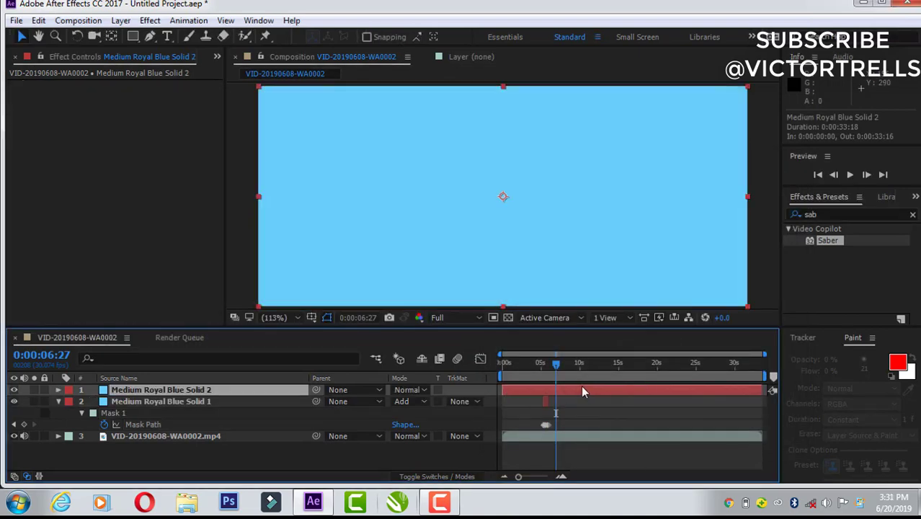
pyautogui.hotkey('alt', '[')
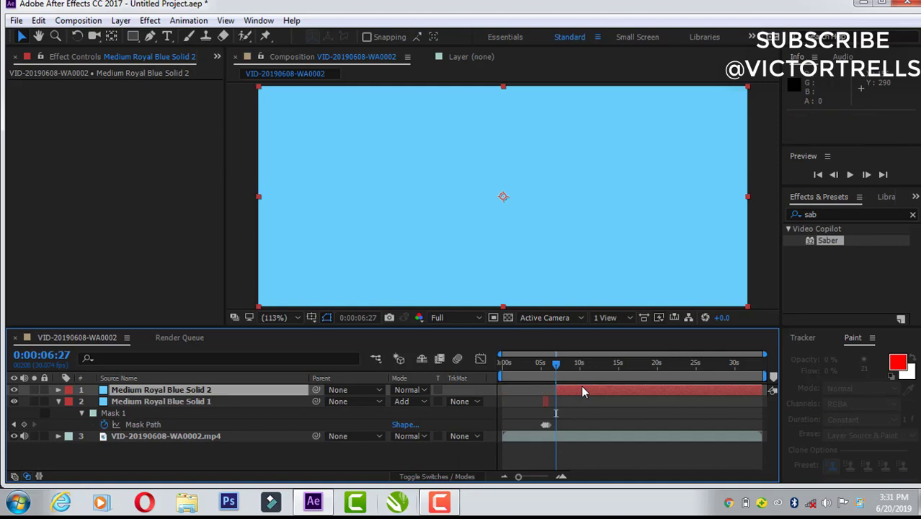
# Step: Apply the Saber effect to the second solid with Core Type set to Layer Masks, and set the layer's blending mode to Add
pyautogui.doubleClick(836, 242)
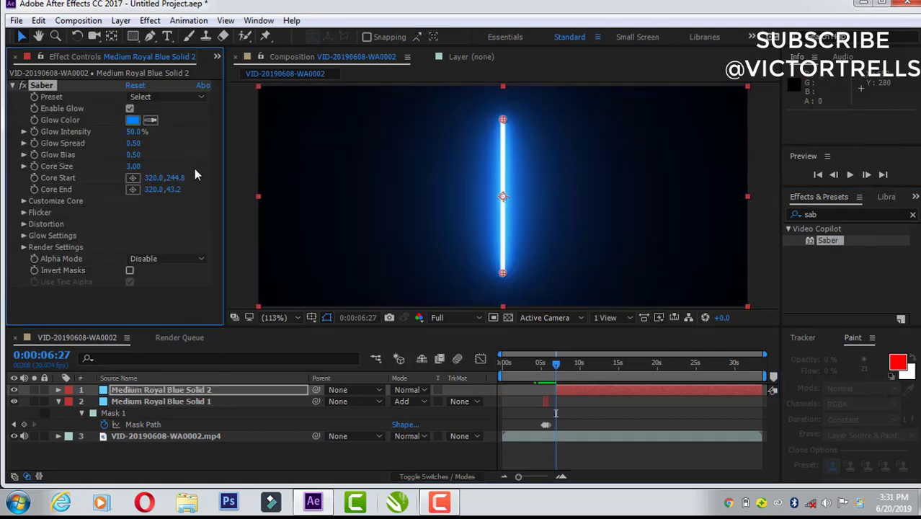
pyautogui.click(23, 201)
pyautogui.scroll(-1, 118, 198)
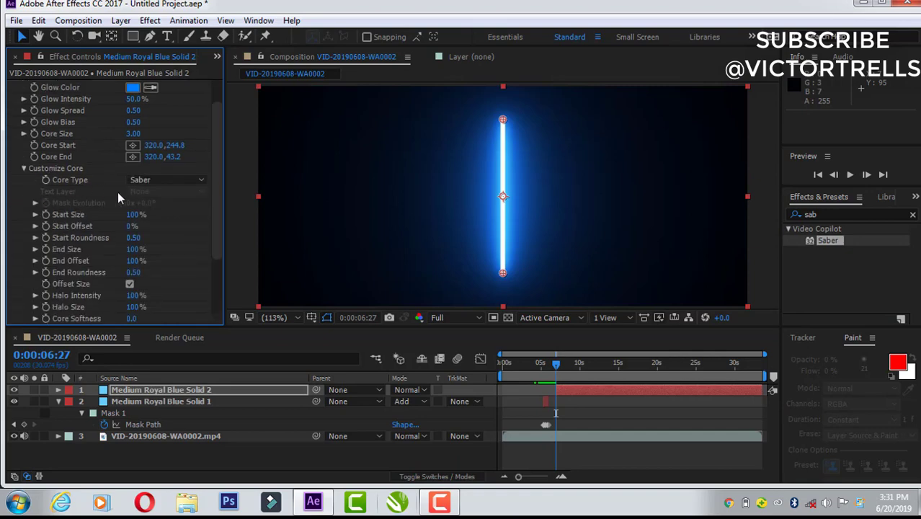
pyautogui.click(167, 179)
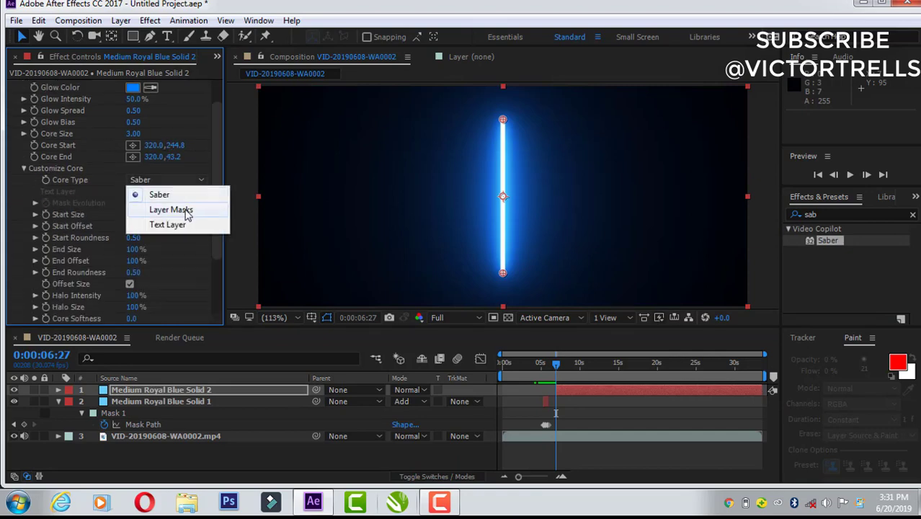
pyautogui.click(185, 209)
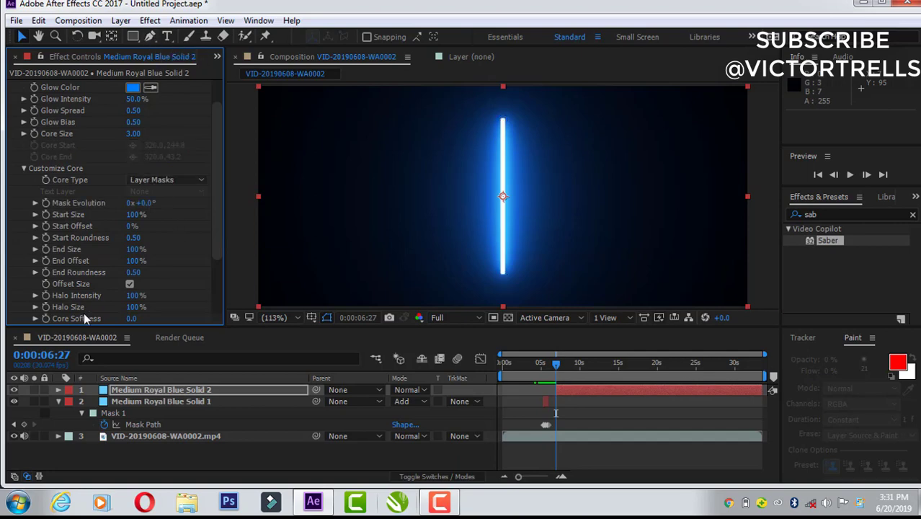
pyautogui.click(403, 390)
pyautogui.click(447, 189)
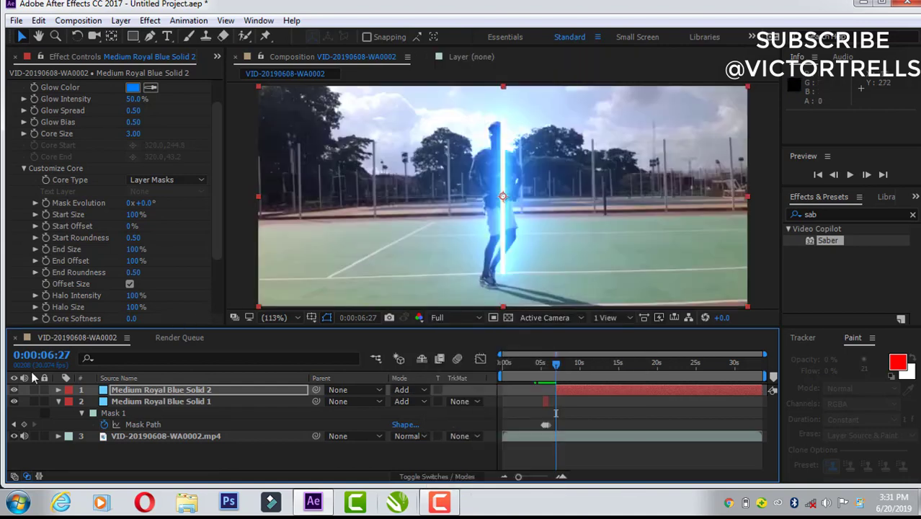
# Step: Hide the second solid and draw an elliptical mask about 27 × 35 px on it, centred around the dancer's head
pyautogui.click(13, 389)
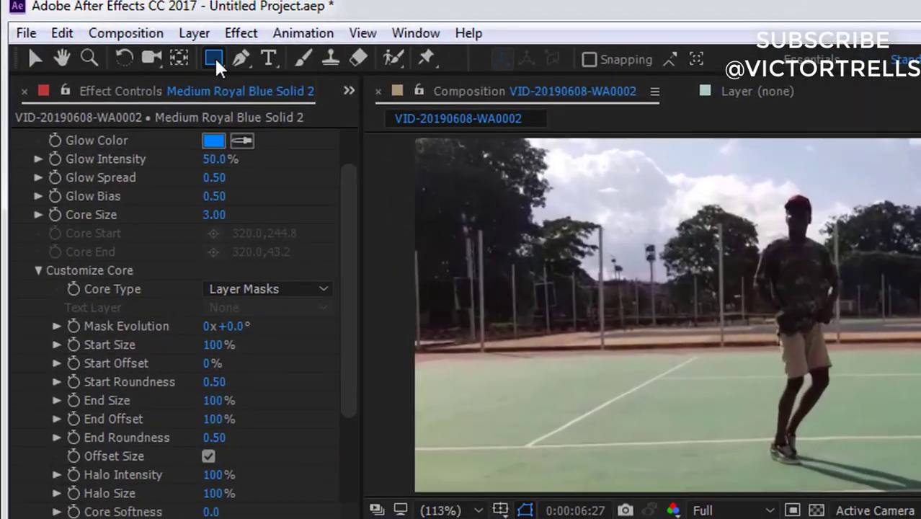
pyautogui.click(133, 37)
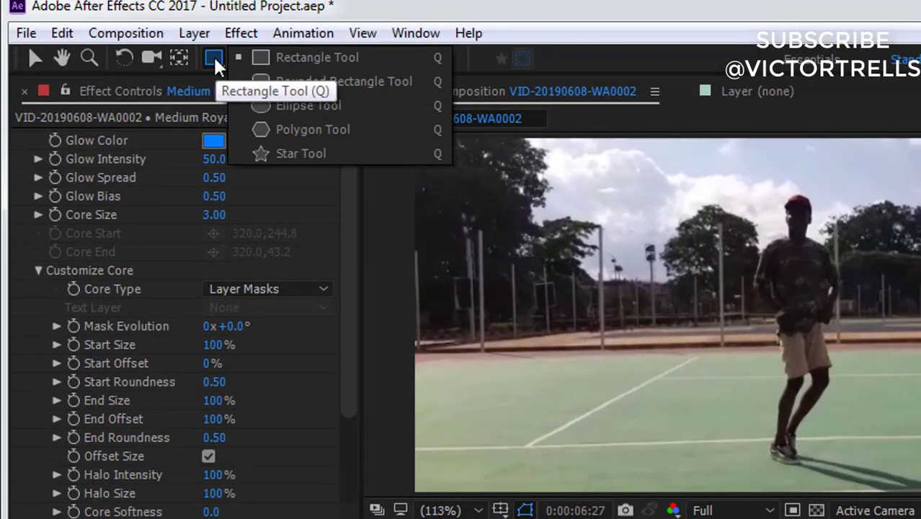
pyautogui.click(278, 112)
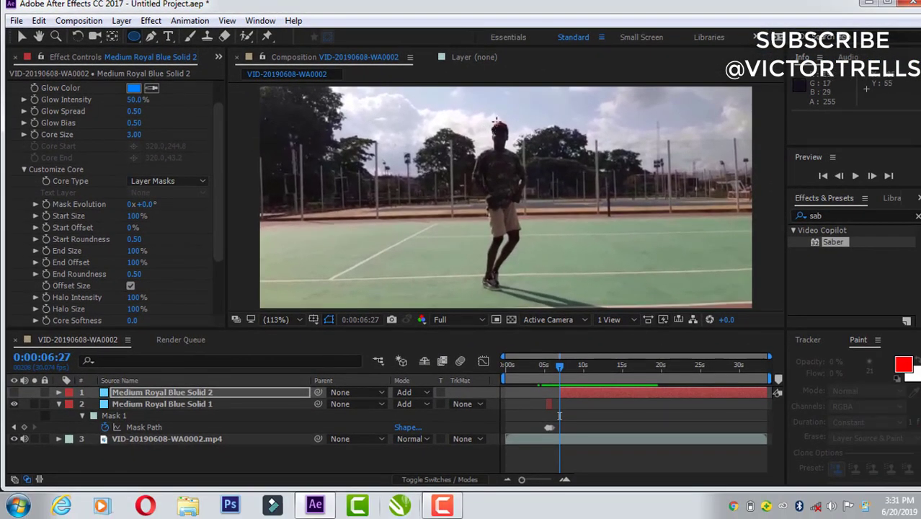
pyautogui.moveTo(496, 123)
pyautogui.mouseDown()
pyautogui.moveTo(497, 144)
pyautogui.moveTo(513, 152)
pyautogui.mouseUp()
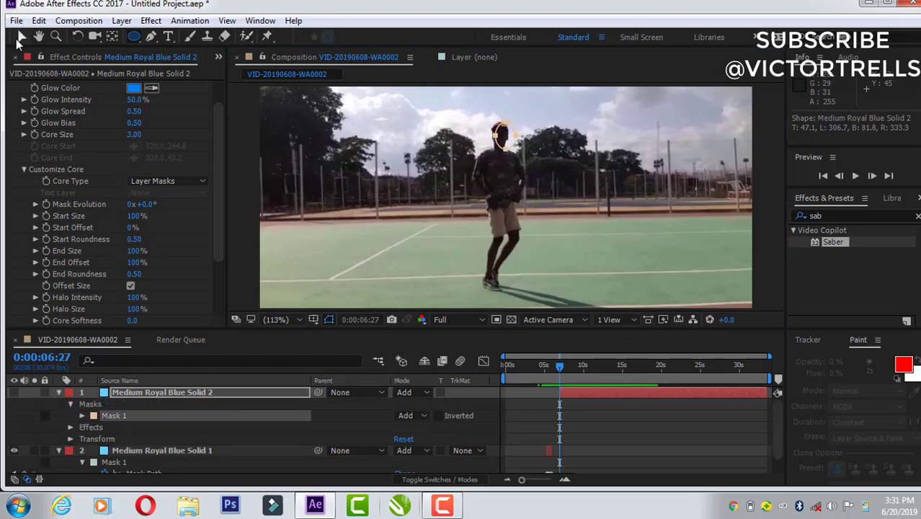
pyautogui.click(20, 37)
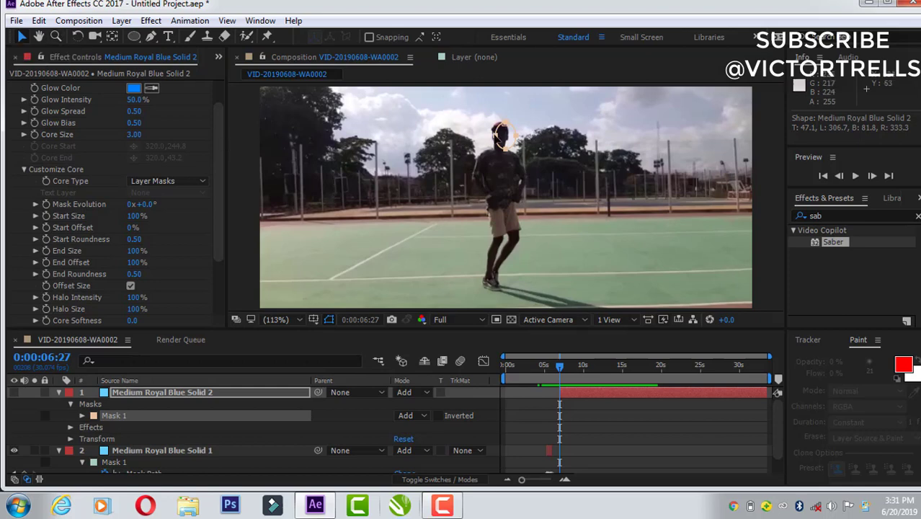
pyautogui.doubleClick(499, 134)
pyautogui.moveTo(499, 134); pyautogui.dragTo(494, 134)
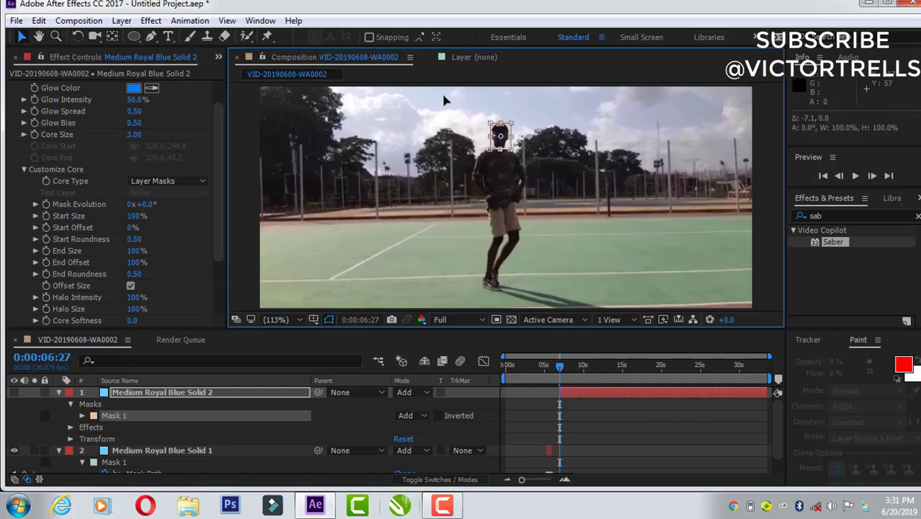
pyautogui.click(152, 35)
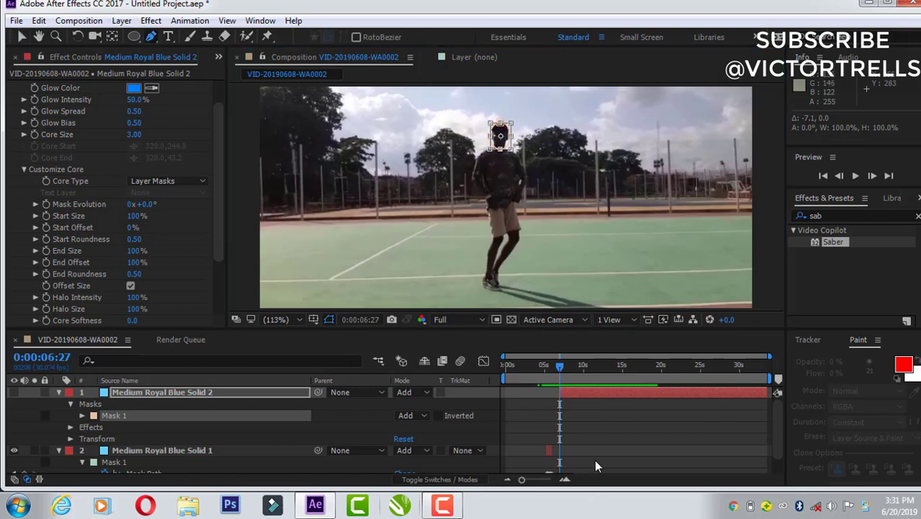
pyautogui.click(593, 418)
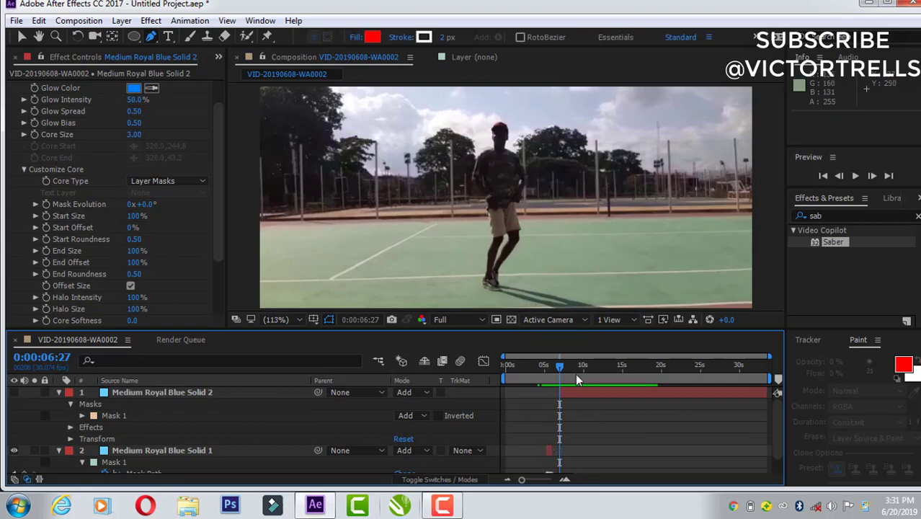
# Step: Draw an open two-point Pen mask on the second solid, running down the dancer's torso from the upper chest to the waist
pyautogui.click(575, 396)
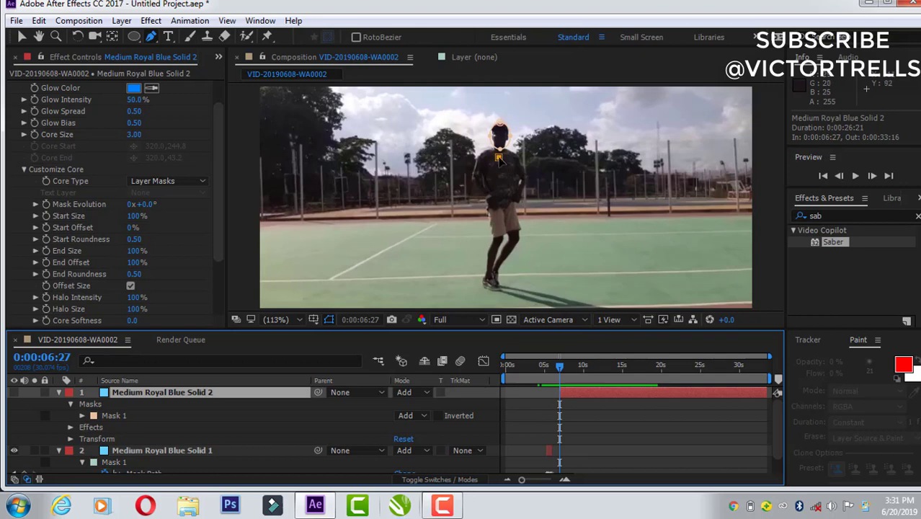
pyautogui.click(497, 157)
pyautogui.click(502, 209)
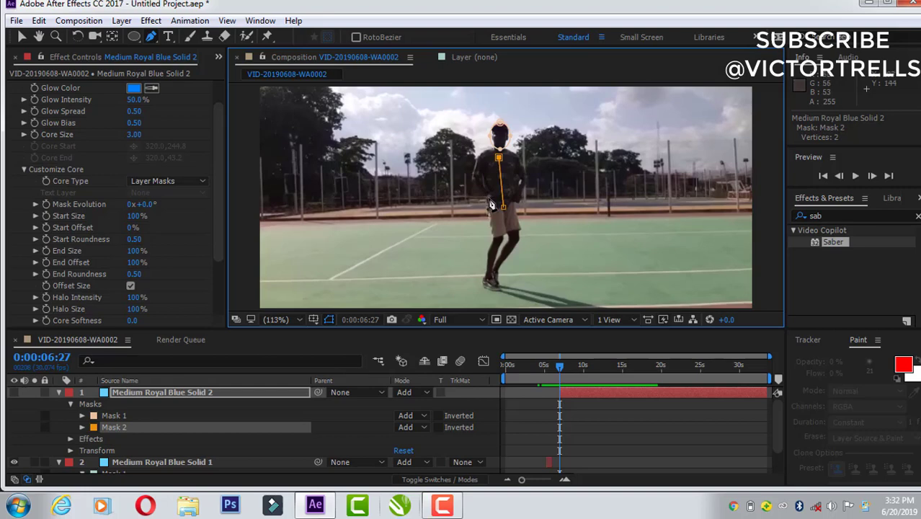
# Step: Draw an open seven-point Pen mask from one hand through elbow and shoulder to the neck, and down the other arm to the hand
pyautogui.click(488, 199)
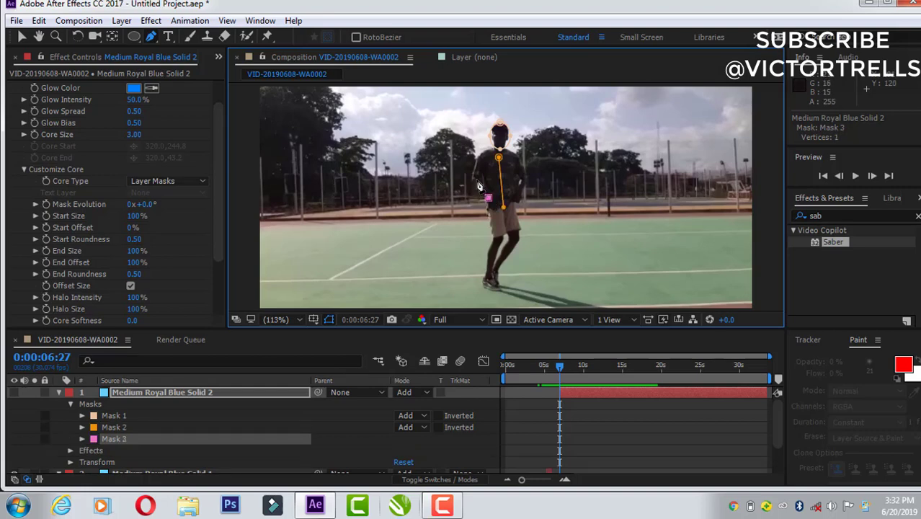
pyautogui.click(476, 178)
pyautogui.click(481, 156)
pyautogui.click(496, 158)
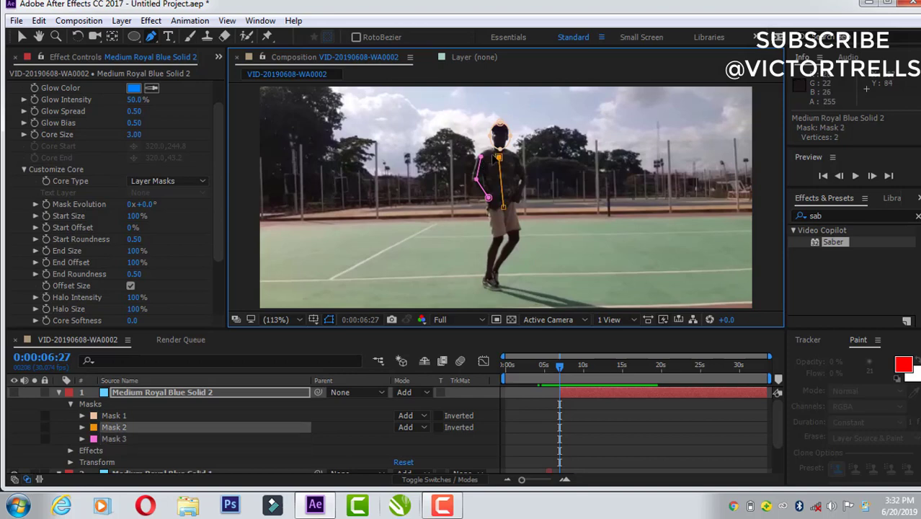
pyautogui.click(482, 158)
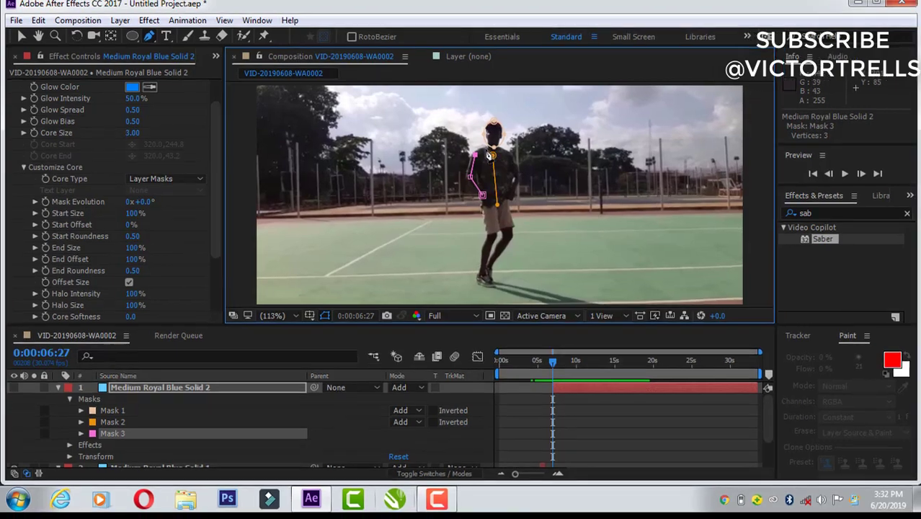
pyautogui.click(493, 148)
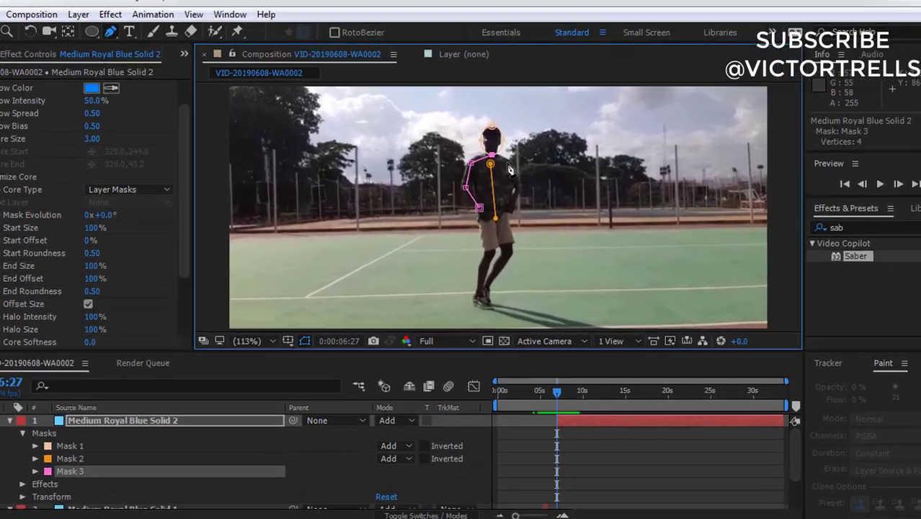
pyautogui.click(509, 154)
pyautogui.click(521, 247)
pyautogui.click(509, 274)
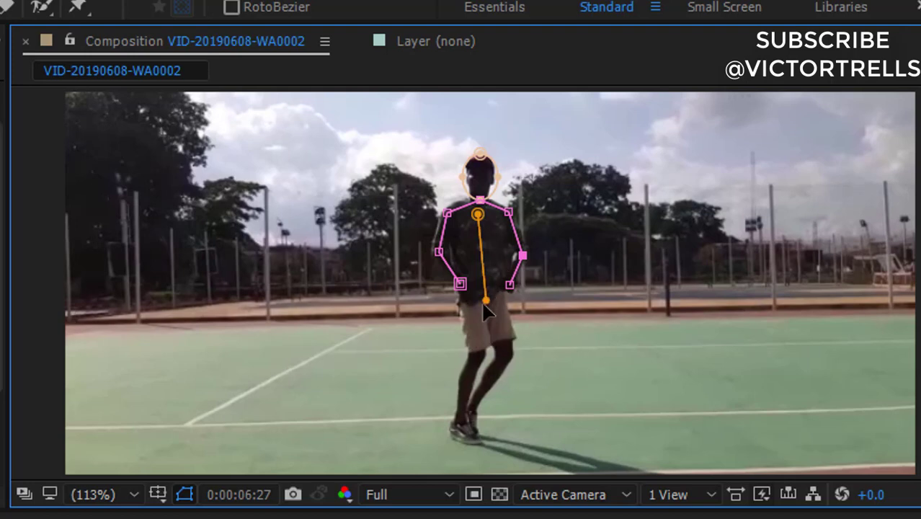
# Step: Start an open Pen mask on the dancer's left-hand leg in the image, with points at the toe, heel, knee and hip
pyautogui.click(473, 446)
pyautogui.click(451, 428)
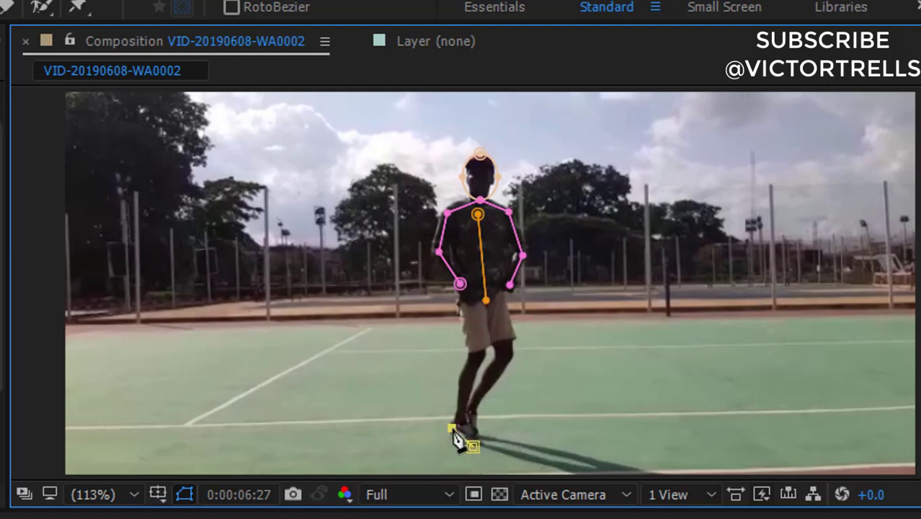
pyautogui.click(479, 353)
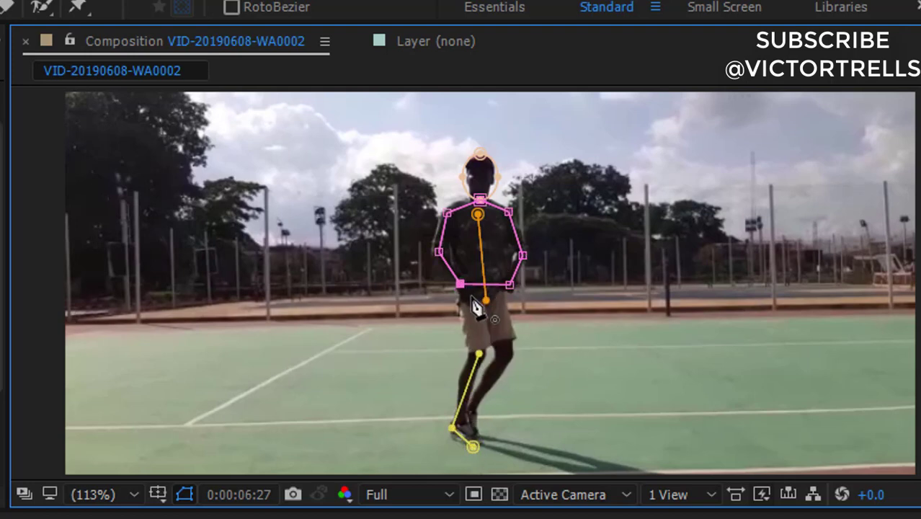
pyautogui.click(470, 306)
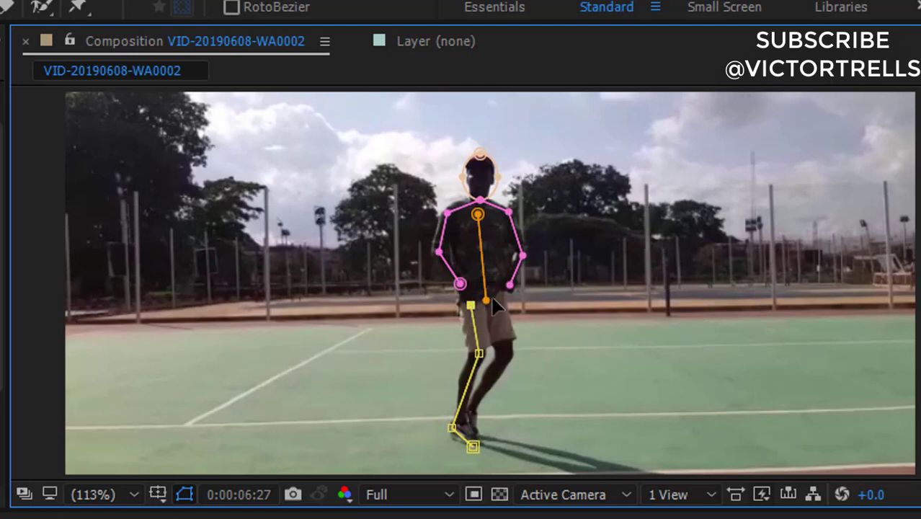
pyautogui.click(509, 286)
pyautogui.click(479, 352)
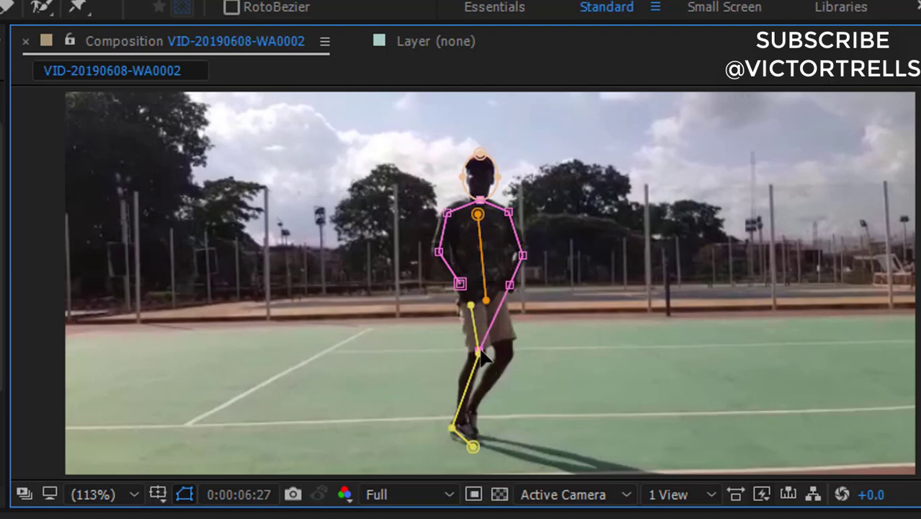
pyautogui.hotkey('ctrl', 'z')
# Step: Continue the leg mask from its hip point across to the other hip and down through the knee and ankle to the foot
pyautogui.click(470, 307)
pyautogui.click(501, 303)
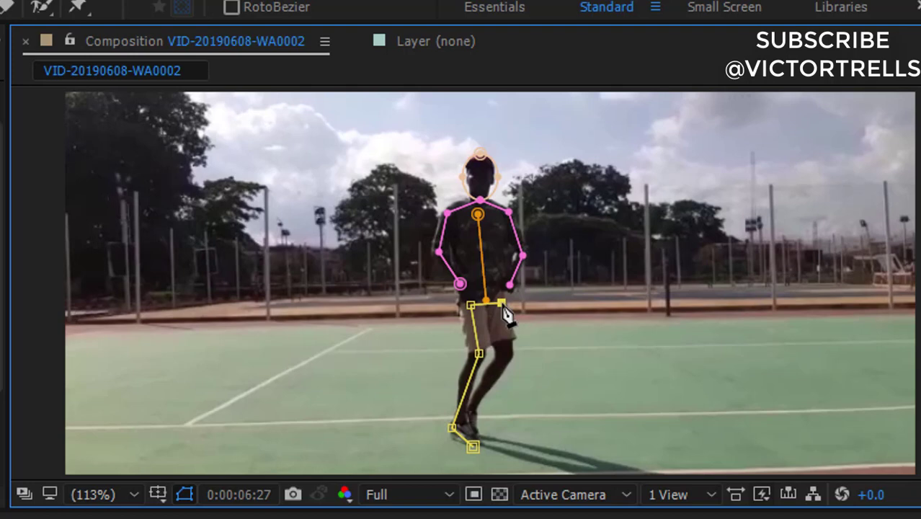
pyautogui.click(511, 354)
pyautogui.click(474, 411)
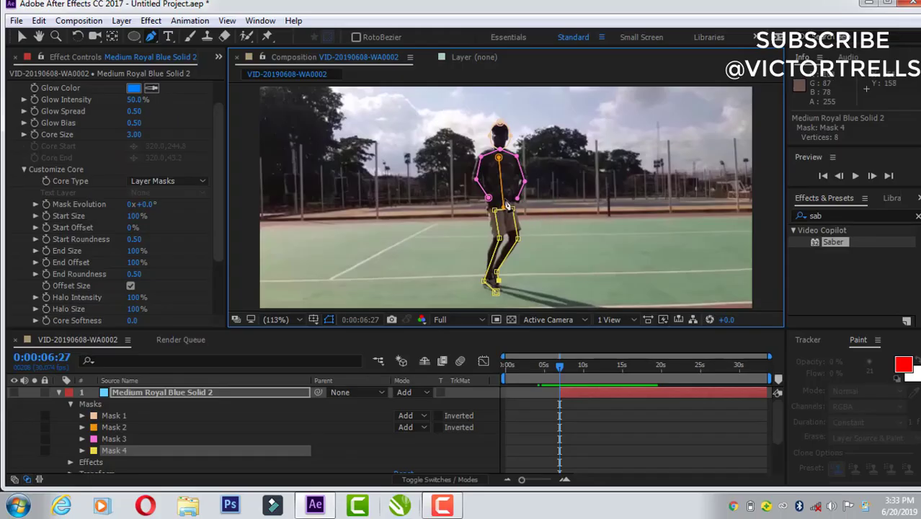
# Step: Reveal the second solid's mask paths and start Mask Path keyframes for all four masks at 0:00:06:27
pyautogui.click(134, 392)
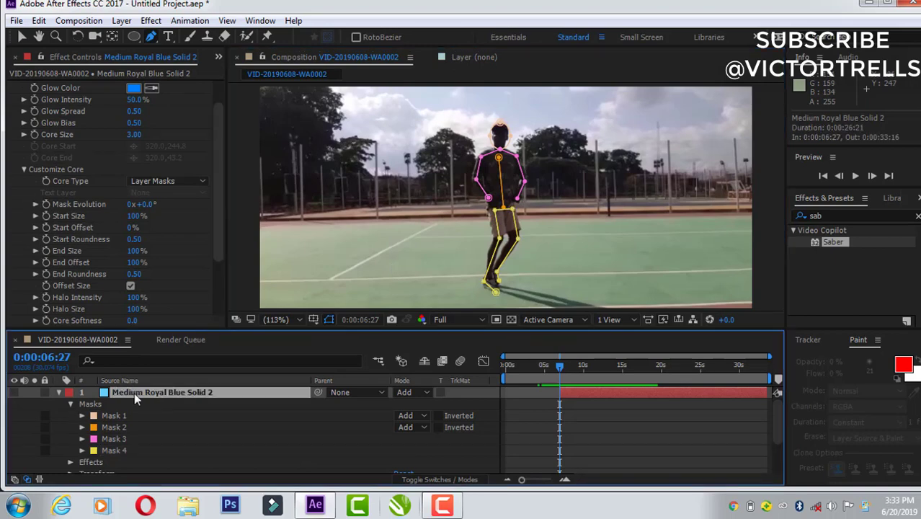
pyautogui.press('m')
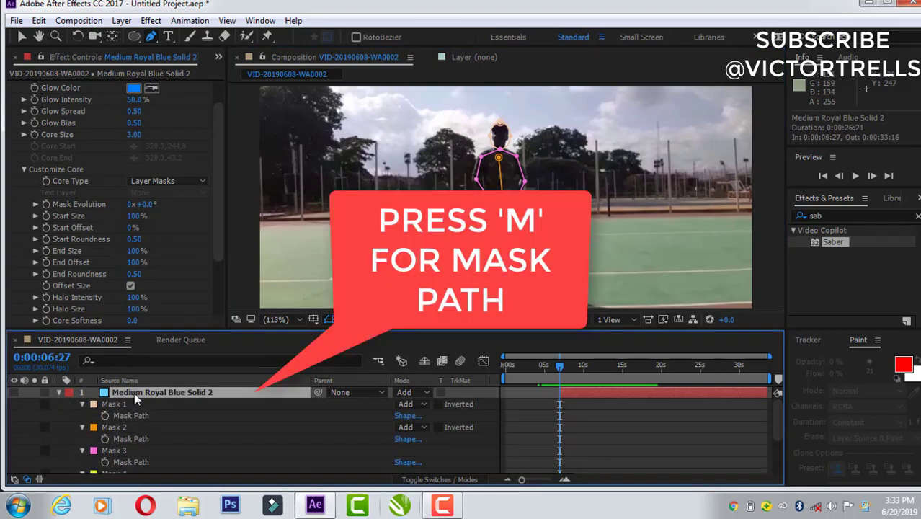
pyautogui.click(104, 416)
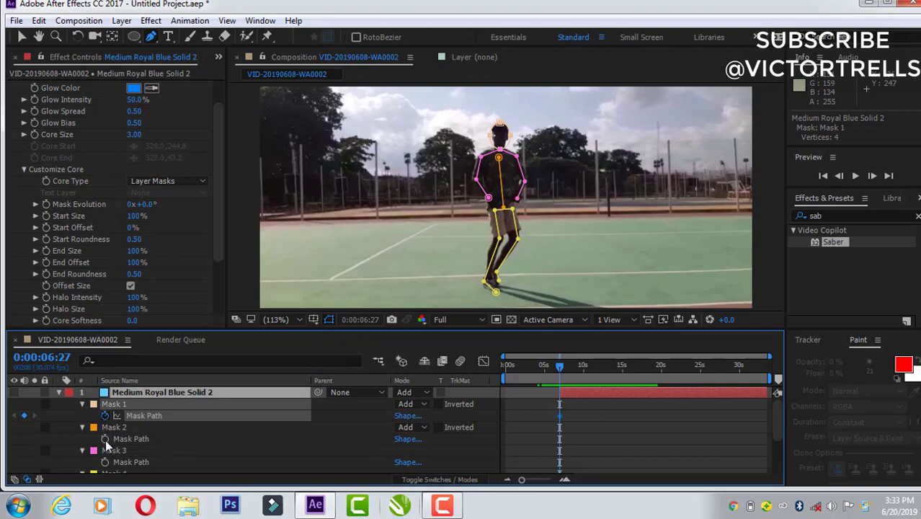
pyautogui.click(105, 439)
pyautogui.click(104, 462)
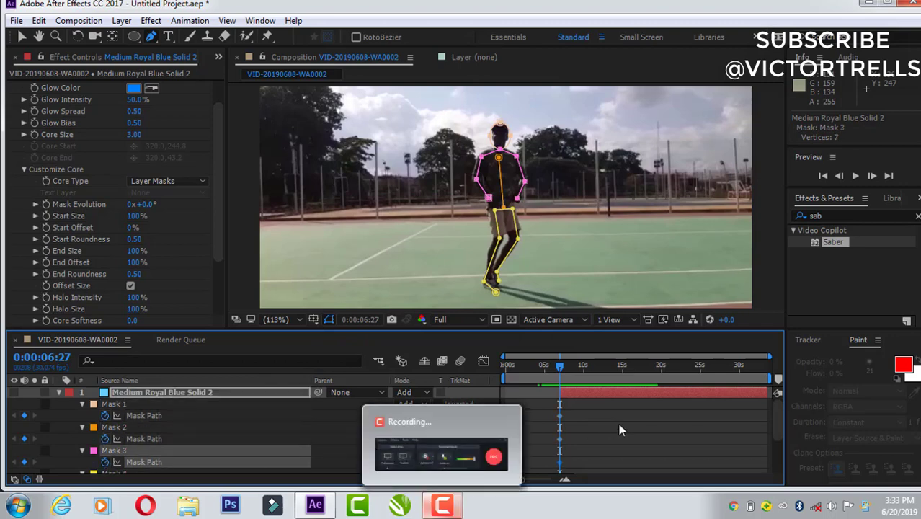
pyautogui.moveTo(775, 420); pyautogui.dragTo(776, 468)
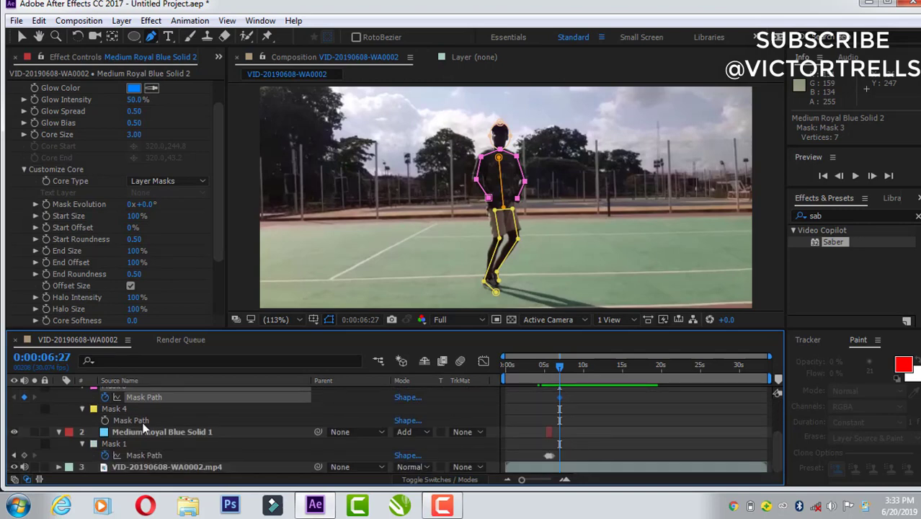
pyautogui.click(106, 422)
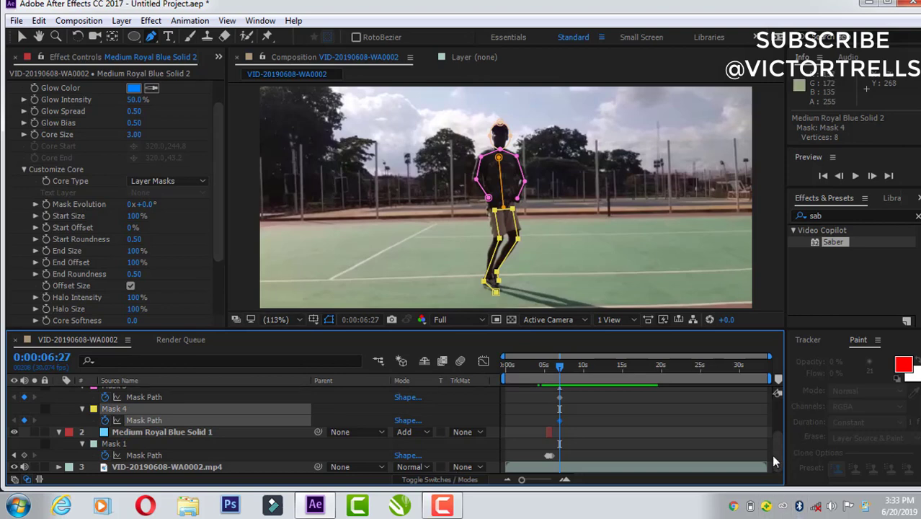
pyautogui.moveTo(776, 454); pyautogui.dragTo(777, 394)
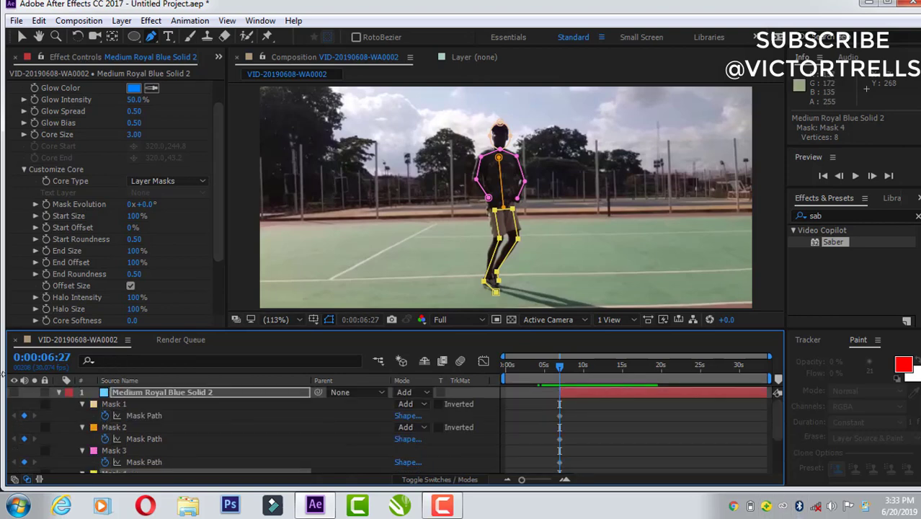
# Step: Show the second solid and set its Saber Glow Spread to 0.78, Core Softness to 3.6 and Glow Intensity to 19%
pyautogui.click(13, 393)
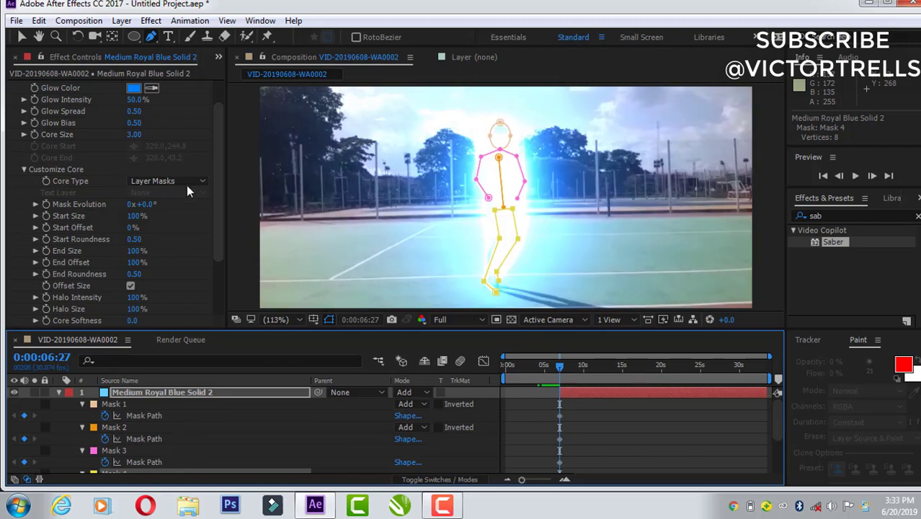
pyautogui.scroll(3, 224, 147)
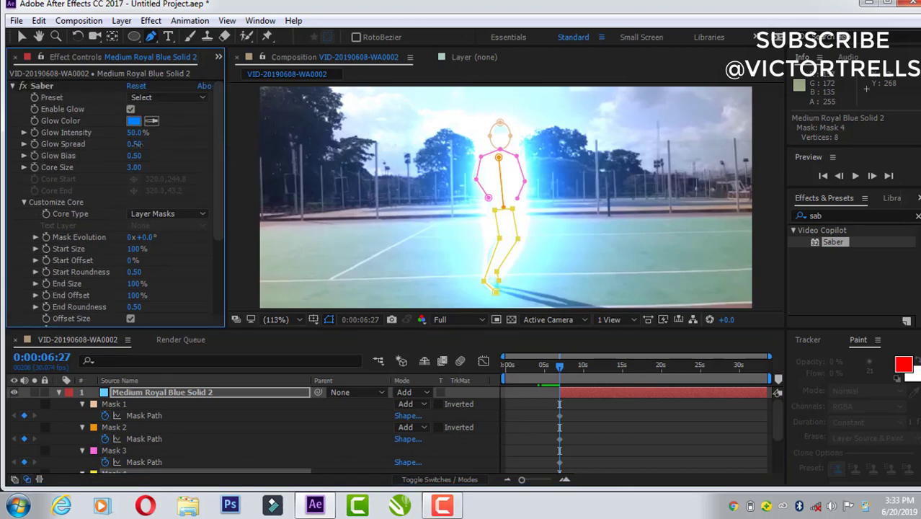
pyautogui.moveTo(135, 144); pyautogui.dragTo(175, 160)
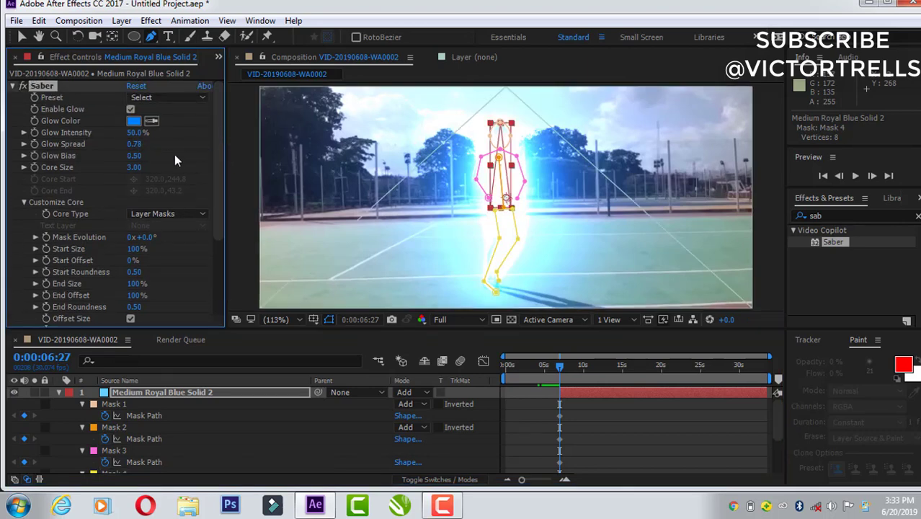
pyautogui.moveTo(222, 177); pyautogui.dragTo(215, 236)
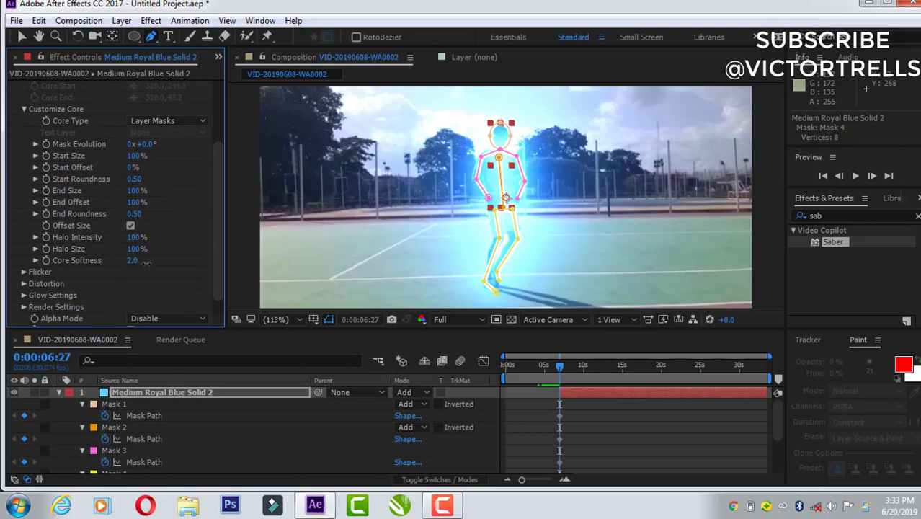
pyautogui.moveTo(147, 264); pyautogui.dragTo(152, 264)
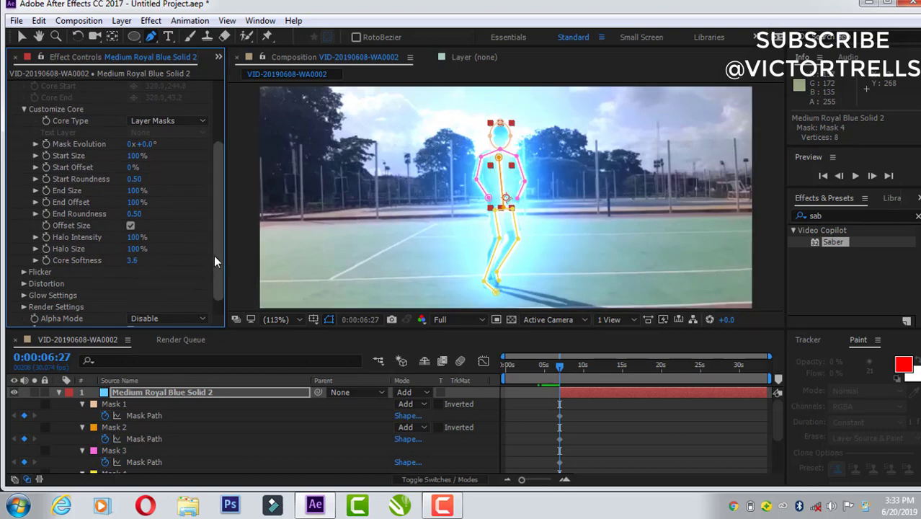
pyautogui.moveTo(214, 255); pyautogui.dragTo(229, 146)
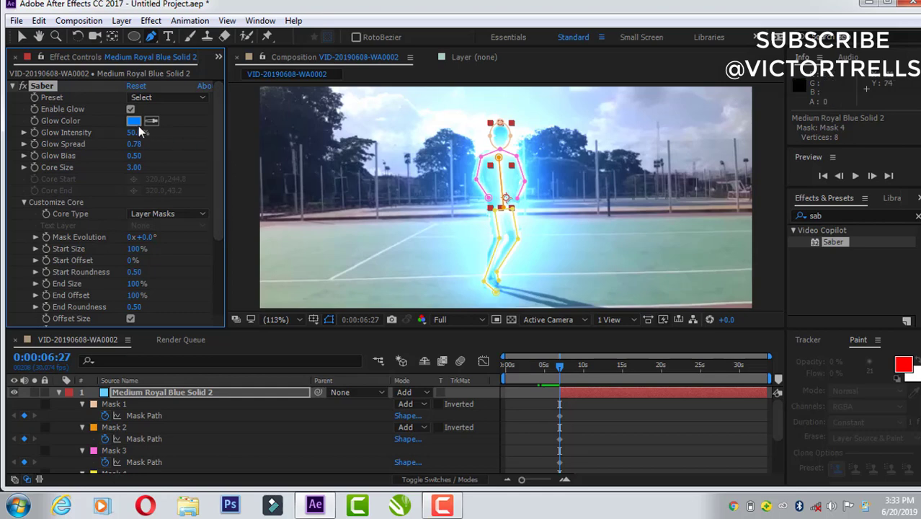
pyautogui.moveTo(122, 132); pyautogui.dragTo(144, 135)
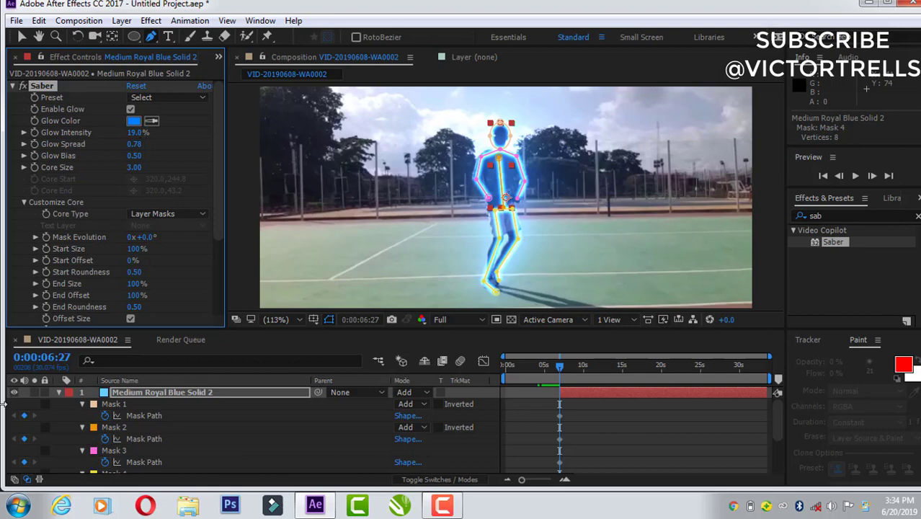
# Step: Hide the second solid and, at 0:00:06:28, move the arm mask's right-hand elbow and hand points to match the dancer's pose
pyautogui.click(14, 393)
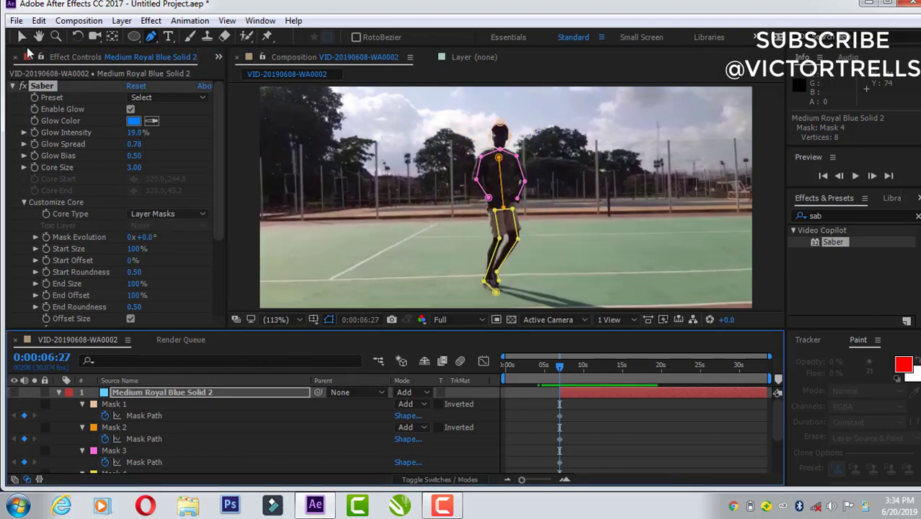
pyautogui.click(21, 38)
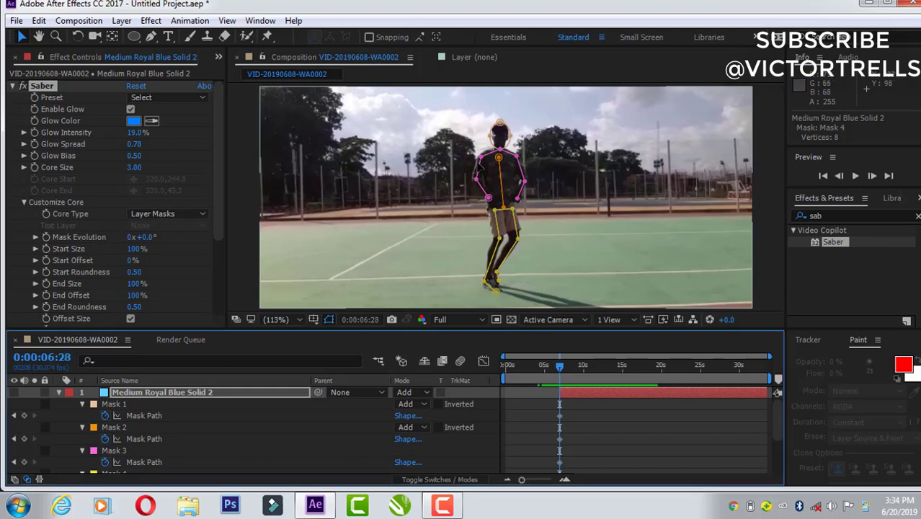
pyautogui.press('pagedown')
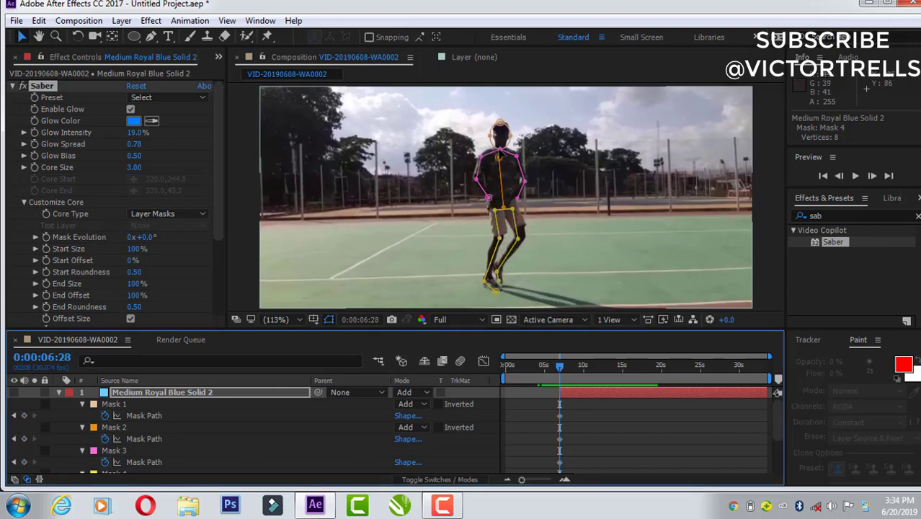
pyautogui.click(525, 182)
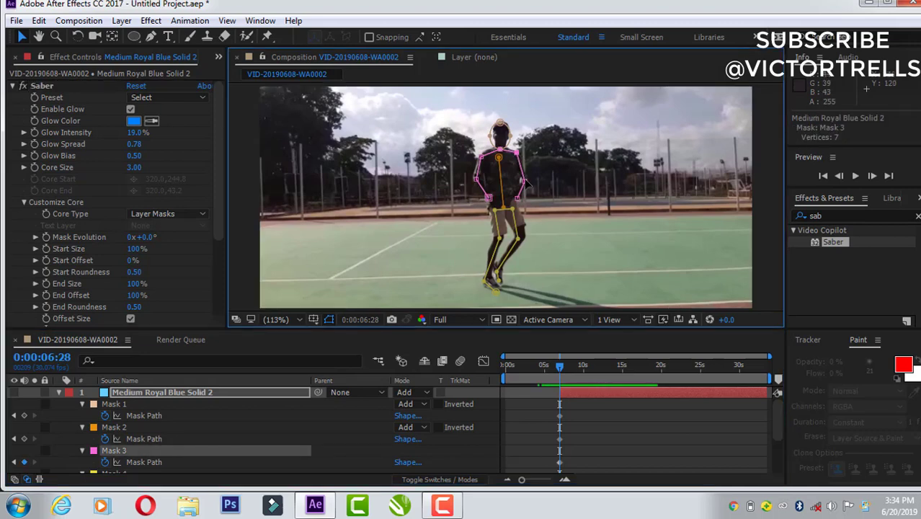
pyautogui.moveTo(524, 181); pyautogui.dragTo(525, 180)
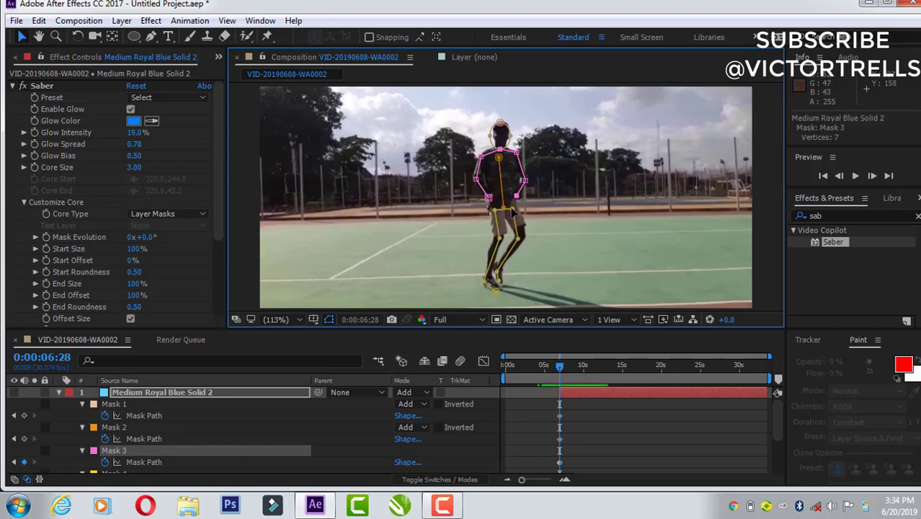
# Step: At 0:00:06:28, move the leg mask's hip, knee, ankle and foot points to line up with the dancer's legs
pyautogui.click(513, 207)
pyautogui.moveTo(514, 207); pyautogui.dragTo(522, 234)
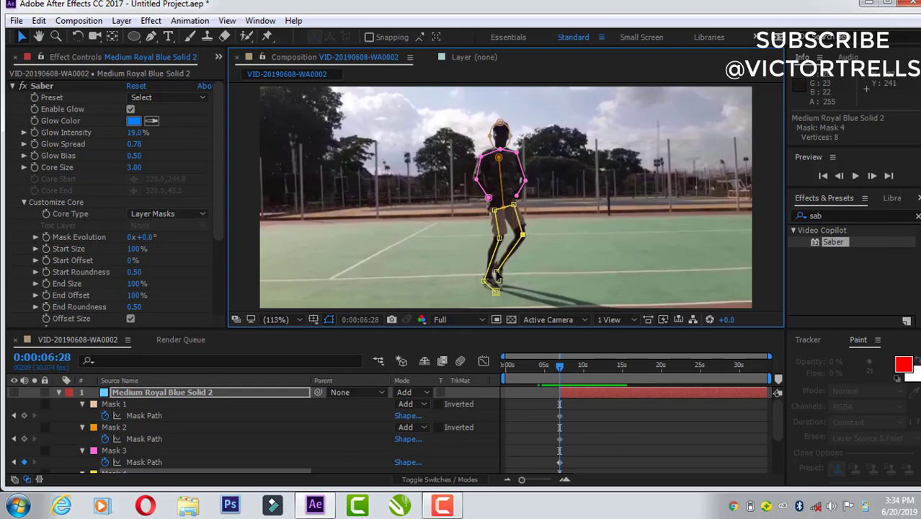
pyautogui.moveTo(496, 271); pyautogui.dragTo(497, 271)
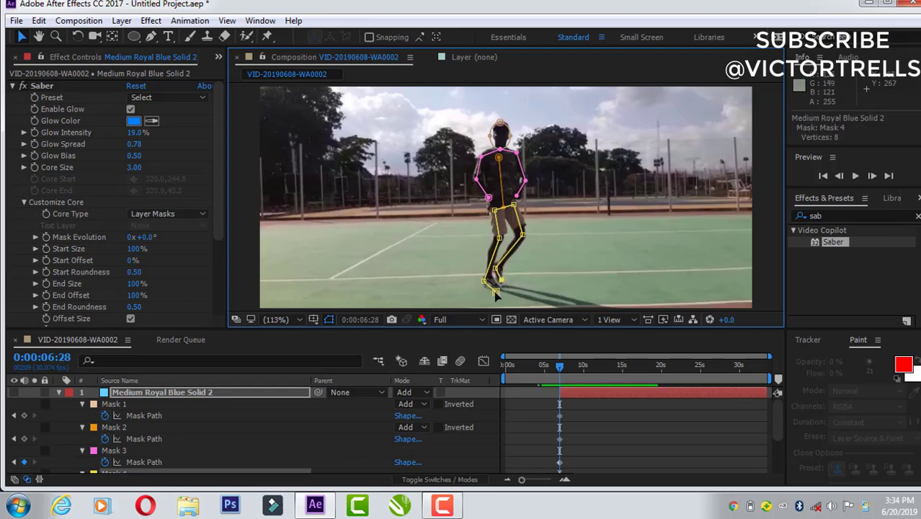
pyautogui.moveTo(496, 292); pyautogui.dragTo(484, 281)
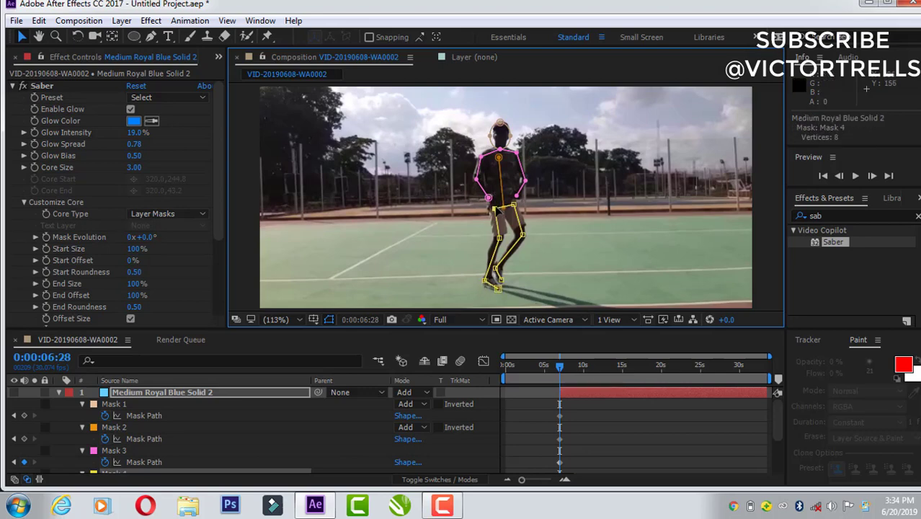
# Step: Fine-tune the arm mask's hand point at 0:00:06:28, and fit the arm and leg masks to the pose at 0:00:06:29
pyautogui.moveTo(488, 197); pyautogui.dragTo(491, 197)
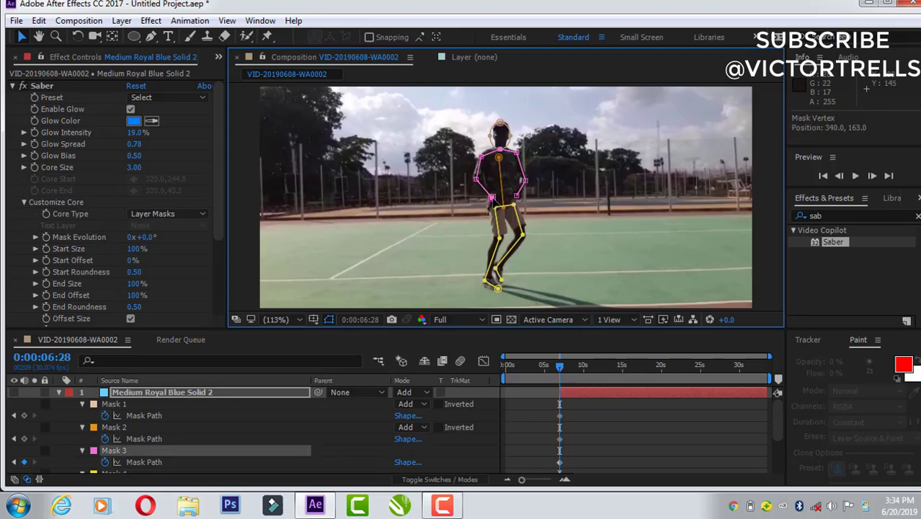
pyautogui.press('pagedown')
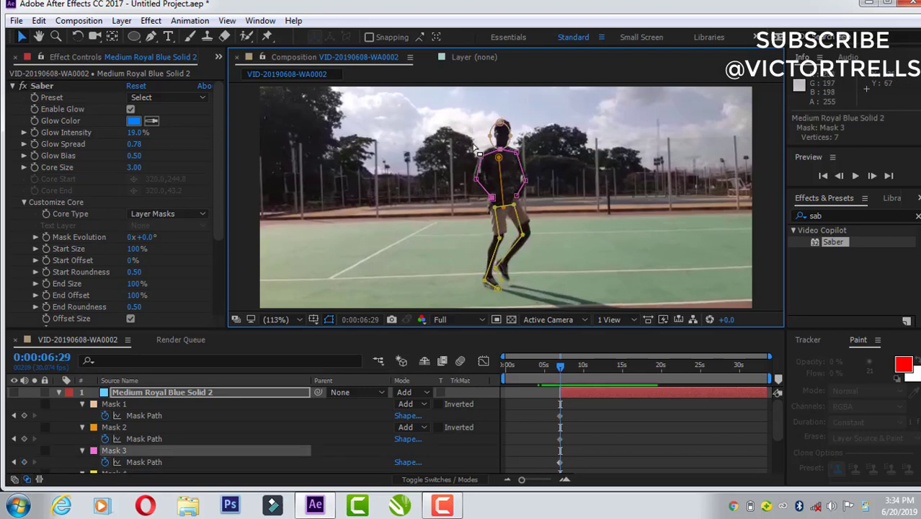
pyautogui.moveTo(481, 156); pyautogui.dragTo(518, 150)
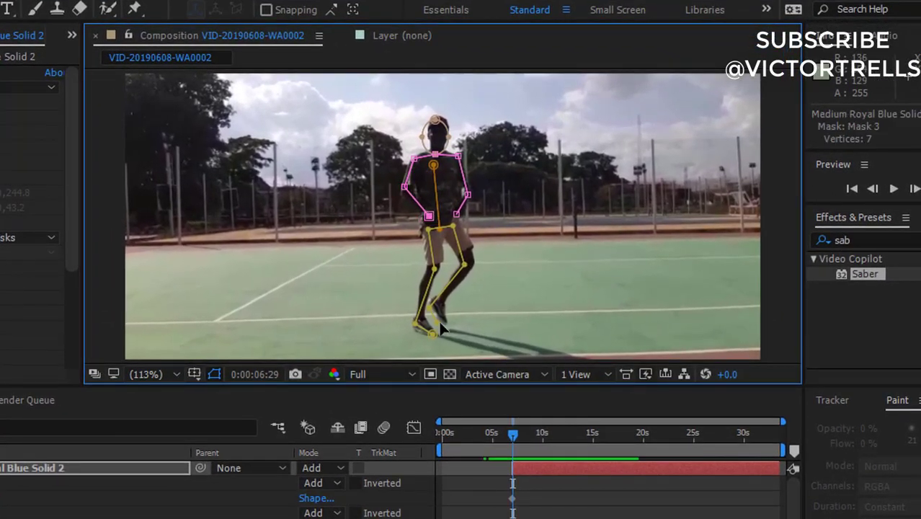
pyautogui.moveTo(438, 321); pyautogui.dragTo(432, 306)
pyautogui.moveTo(464, 265); pyautogui.dragTo(471, 263)
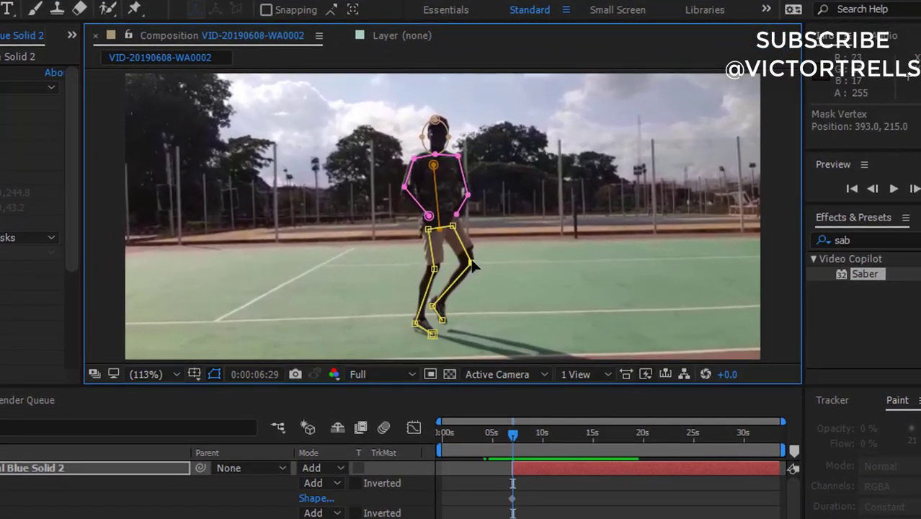
# Step: At 0:00:07:00, move the leg mask's foot, ankle, knee and hip points onto the dancer's legs
pyautogui.press('pagedown')
pyautogui.click(428, 331)
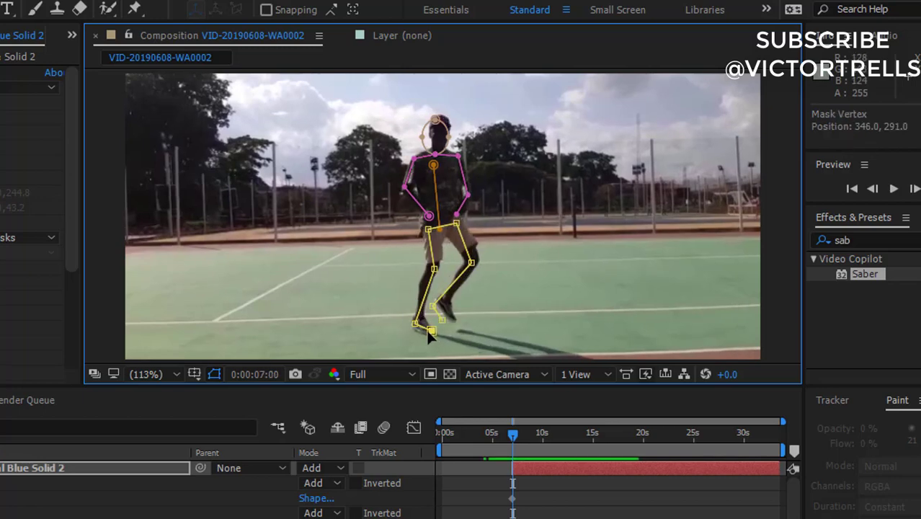
pyautogui.moveTo(428, 331); pyautogui.dragTo(438, 303)
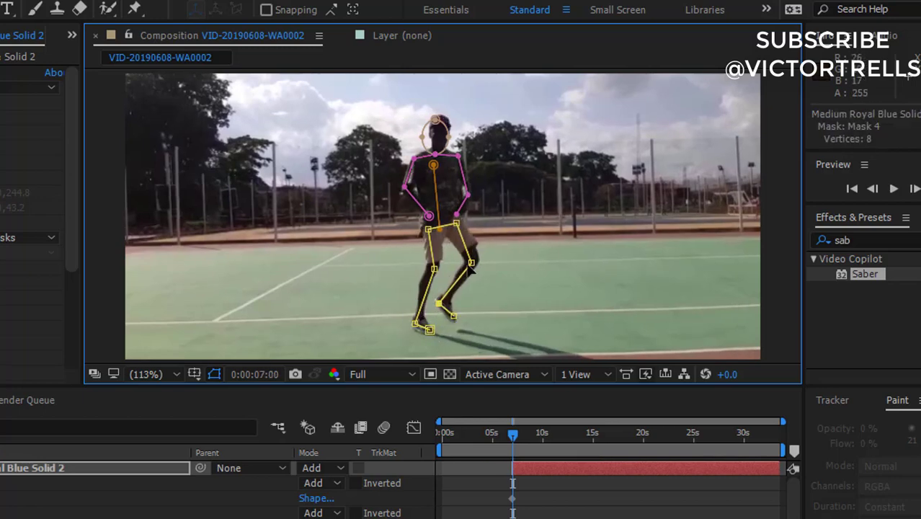
pyautogui.moveTo(470, 263); pyautogui.dragTo(477, 258)
pyautogui.moveTo(456, 223); pyautogui.dragTo(461, 227)
# Step: At 0:00:07:00, realign the arm mask's hand point, the head mask and the spine mask with the dancer's upper body
pyautogui.click(457, 214)
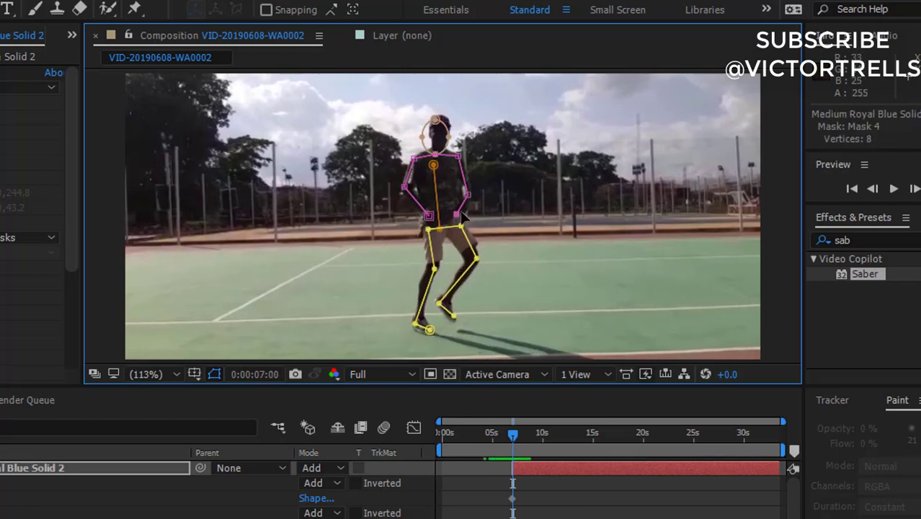
pyautogui.click(428, 137)
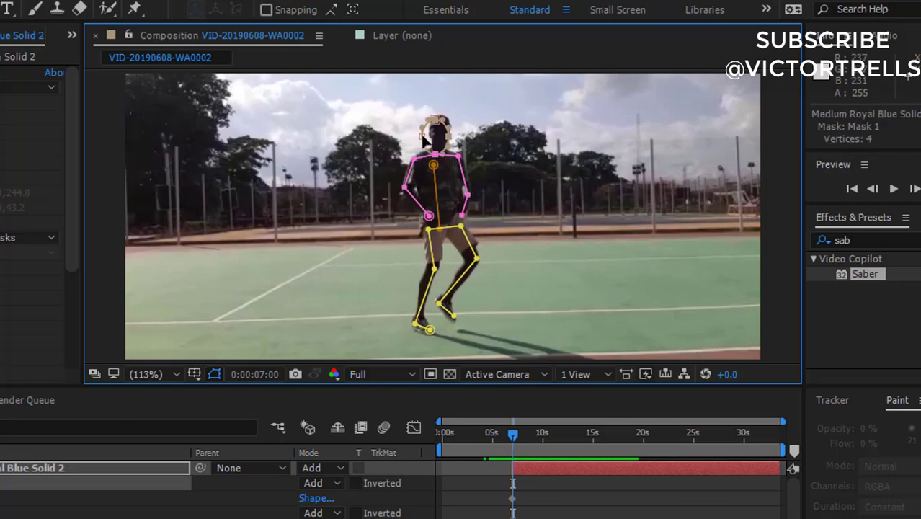
pyautogui.doubleClick(422, 136)
pyautogui.moveTo(428, 139); pyautogui.dragTo(433, 136)
pyautogui.click(438, 229)
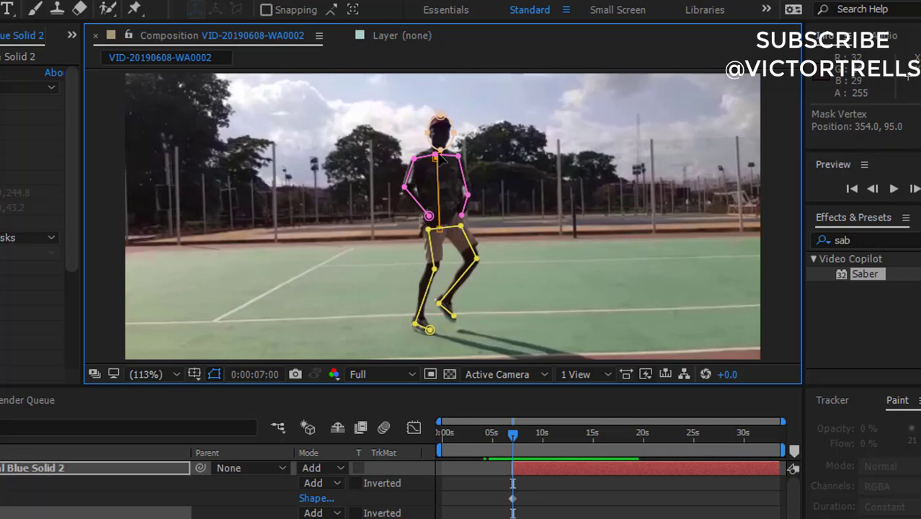
pyautogui.moveTo(438, 229); pyautogui.dragTo(457, 210)
# Step: At 0:00:07:01, reposition the leg mask's hip, knee and foot points to follow the raised leg
pyautogui.press('pagedown')
pyautogui.doubleClick(462, 230)
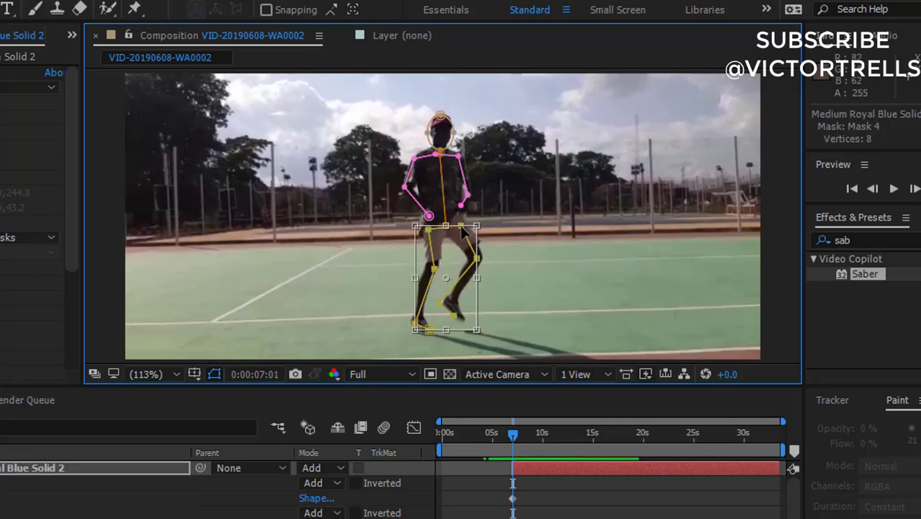
pyautogui.click(563, 485)
pyautogui.click(560, 468)
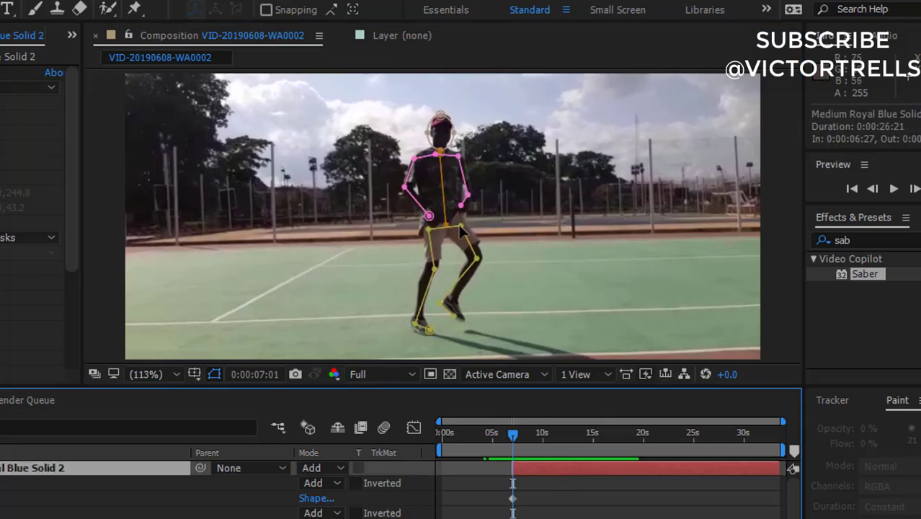
pyautogui.moveTo(461, 226)
pyautogui.mouseDown()
pyautogui.moveTo(456, 216)
pyautogui.moveTo(428, 223)
pyautogui.moveTo(462, 220)
pyautogui.mouseUp()
pyautogui.moveTo(453, 315); pyautogui.dragTo(449, 303)
pyautogui.moveTo(477, 258); pyautogui.dragTo(434, 263)
# Step: At 0:00:07:02, move the head mask over the dancer's head and adjust the arm mask's hand, elbow and shoulder points
pyautogui.press('pagedown')
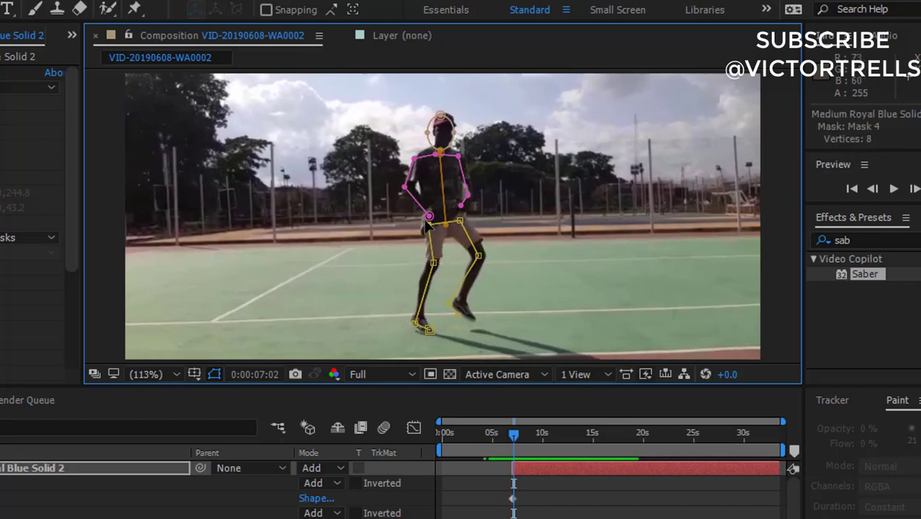
pyautogui.doubleClick(441, 132)
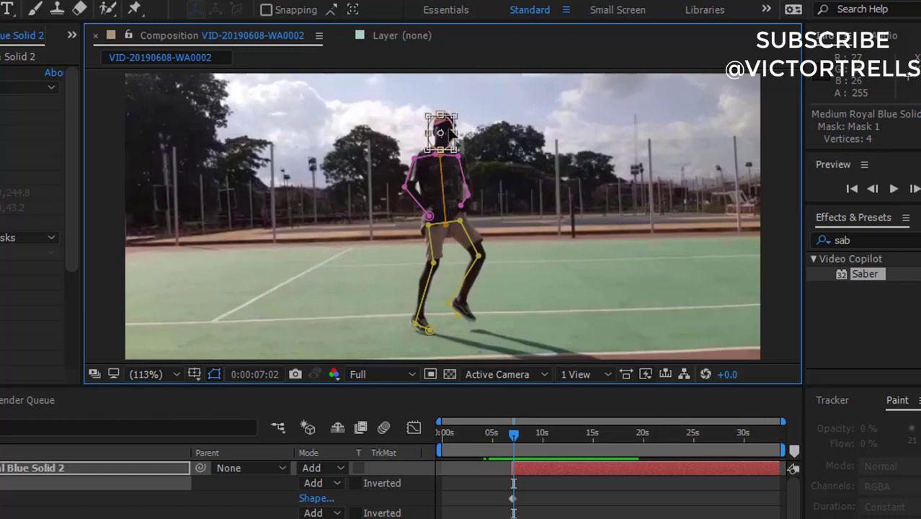
pyautogui.click(469, 196)
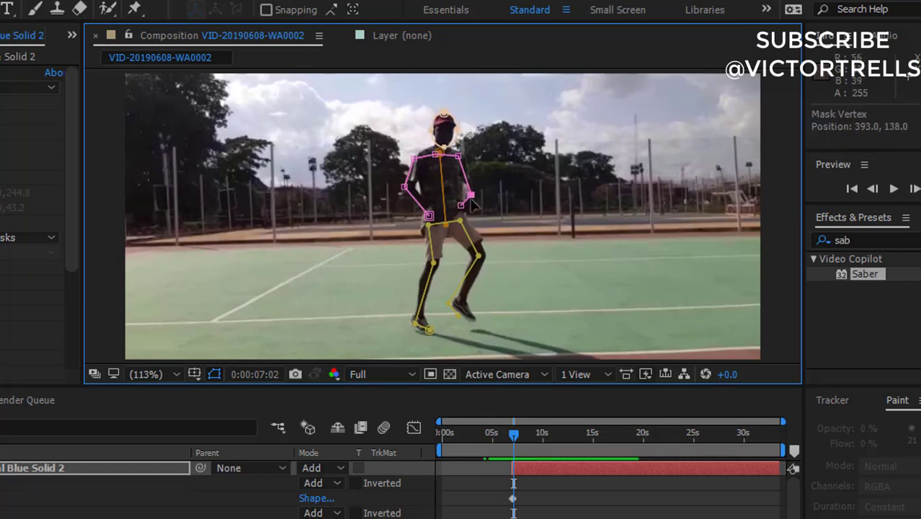
pyautogui.click(461, 206)
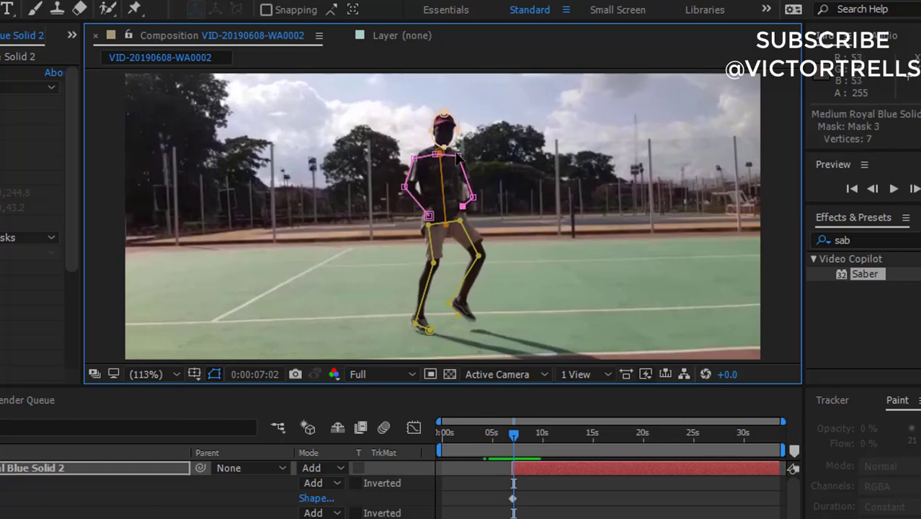
pyautogui.moveTo(458, 155); pyautogui.dragTo(419, 153)
pyautogui.moveTo(404, 187); pyautogui.dragTo(408, 185)
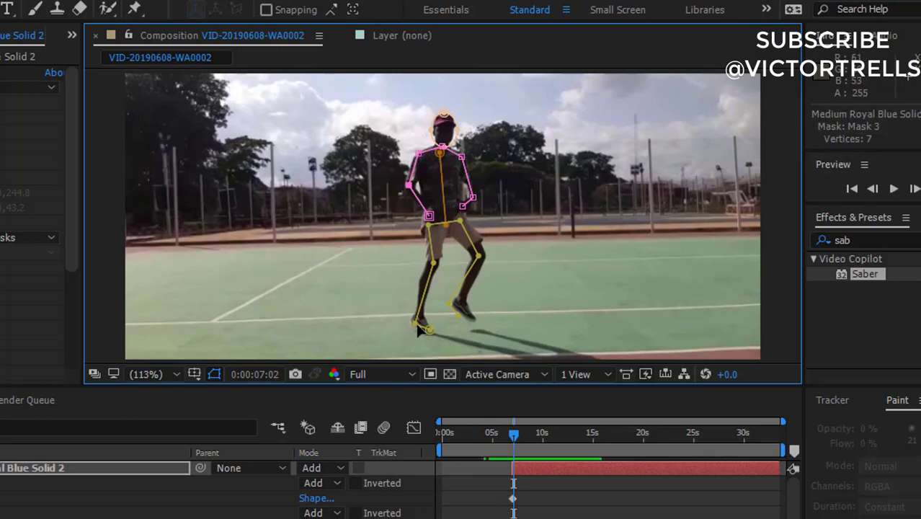
# Step: At 0:00:07:02, move the leg mask's ankle, knee and raised-foot points onto the dancer's legs
pyautogui.moveTo(415, 323); pyautogui.dragTo(414, 317)
pyautogui.moveTo(433, 263); pyautogui.dragTo(434, 259)
pyautogui.moveTo(458, 316)
pyautogui.mouseDown()
pyautogui.moveTo(484, 317)
pyautogui.moveTo(466, 309)
pyautogui.mouseUp()
# Step: At 0:00:07:03, fit the leg mask's knee and hip points, the head mask and the arm mask's shoulder to the dancer
pyautogui.press('pagedown')
pyautogui.moveTo(480, 256); pyautogui.dragTo(484, 253)
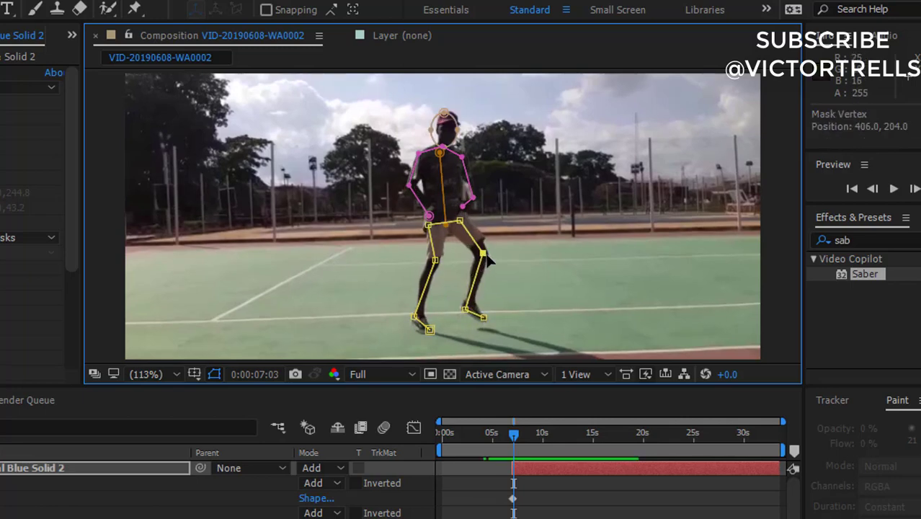
pyautogui.moveTo(459, 221); pyautogui.dragTo(465, 217)
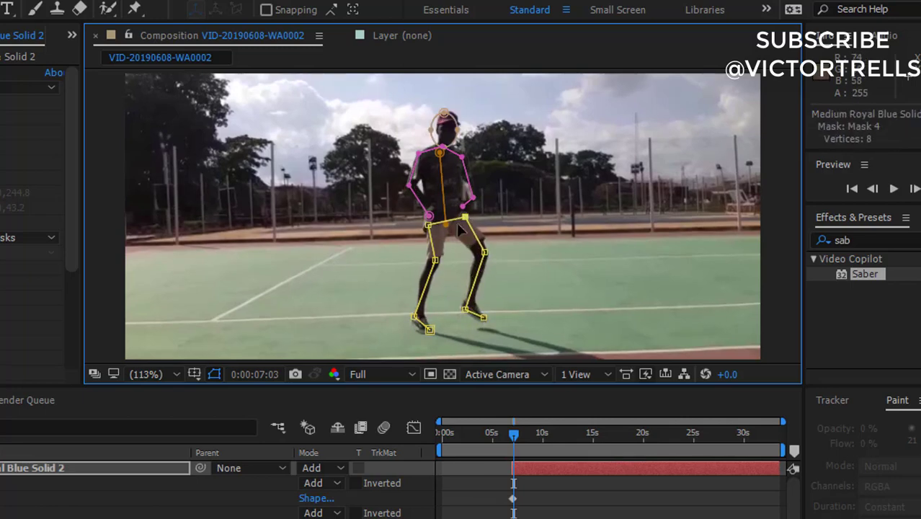
pyautogui.doubleClick(444, 114)
pyautogui.moveTo(449, 131); pyautogui.dragTo(462, 154)
pyautogui.doubleClick(463, 154)
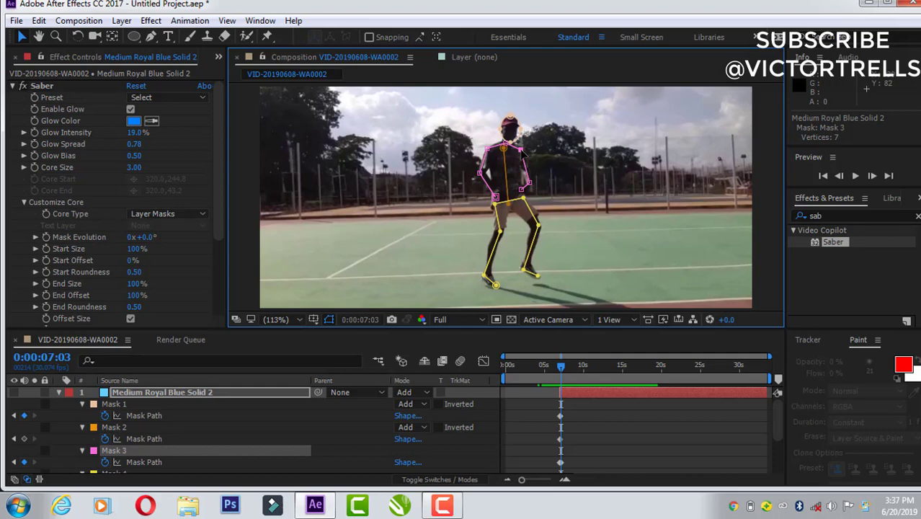
# Step: Trim the second solid's out point to 0:00:07:03 and make the layer visible again
pyautogui.click(575, 391)
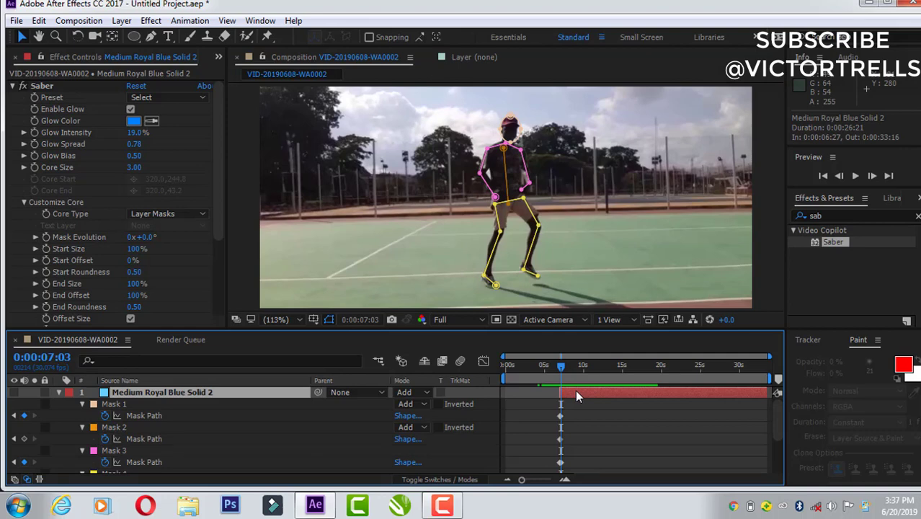
pyautogui.hotkey('alt', ']')
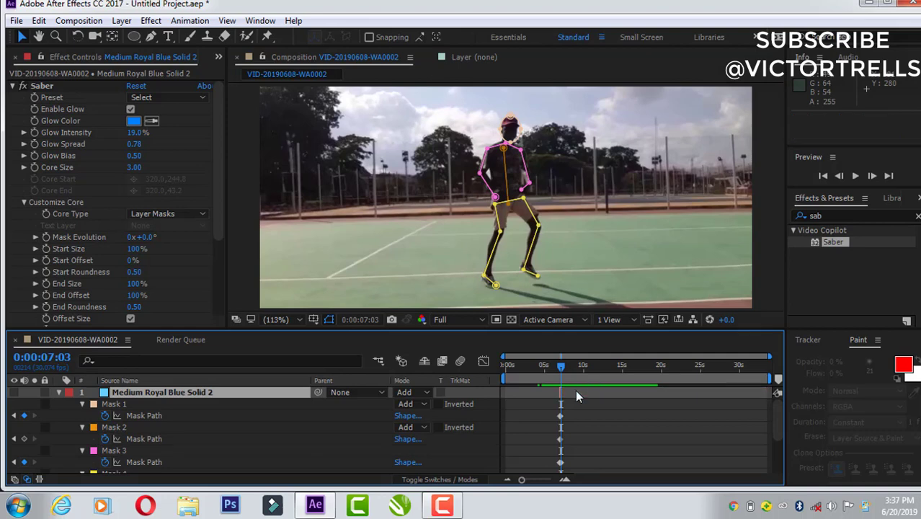
pyautogui.click(15, 392)
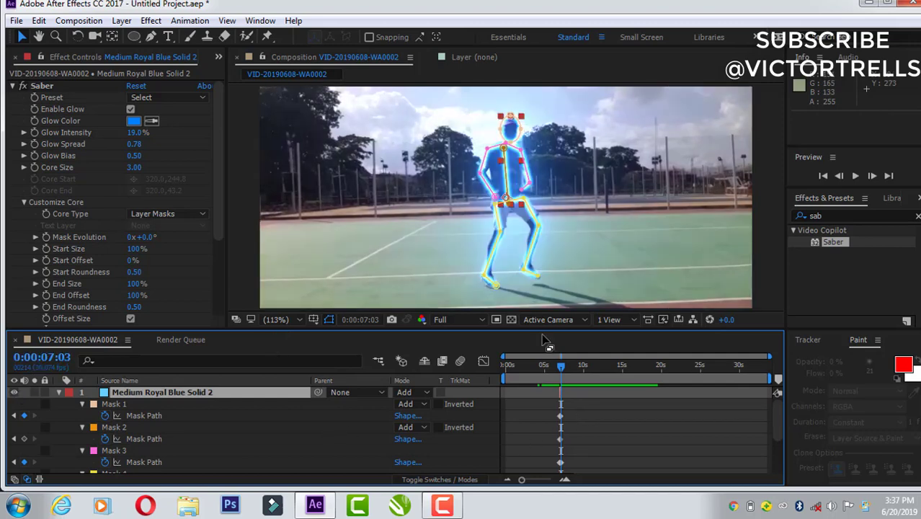
# Step: Preview the glowing stick figure from 0:00:06:19 and check its pose at 0:00:07:00
pyautogui.moveTo(561, 365); pyautogui.dragTo(558, 367)
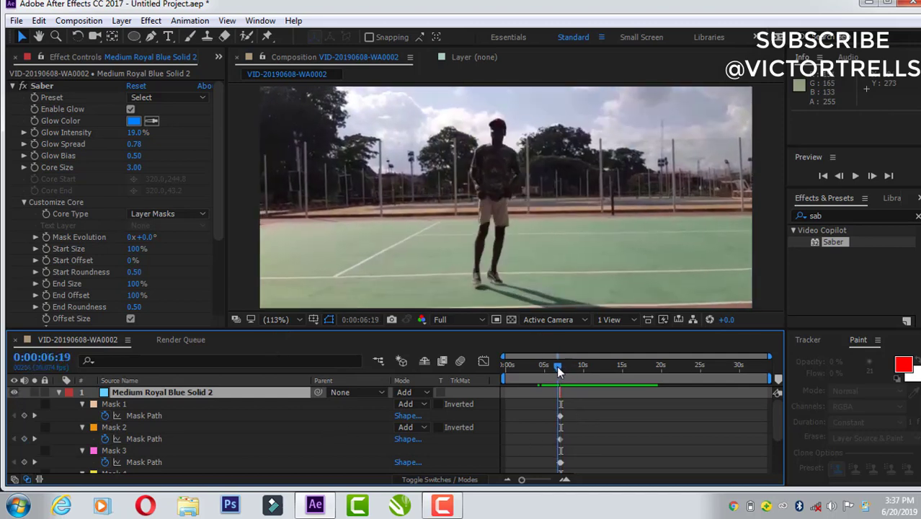
pyautogui.press('space')
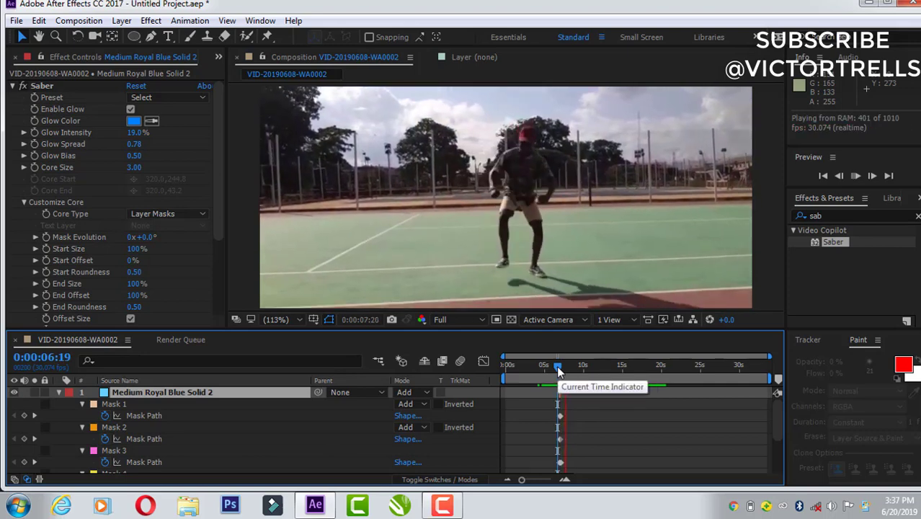
pyautogui.moveTo(558, 367); pyautogui.dragTo(560, 366)
pyautogui.press('space')
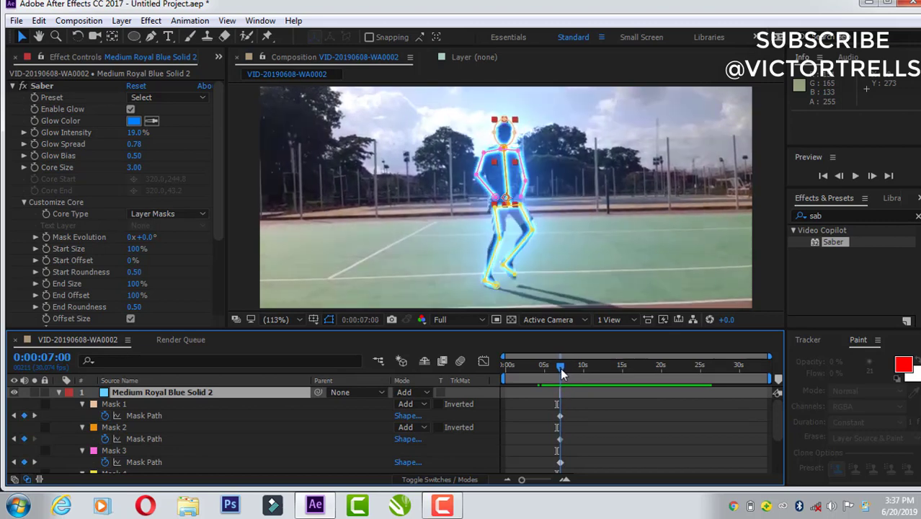
pyautogui.moveTo(560, 368); pyautogui.dragTo(560, 371)
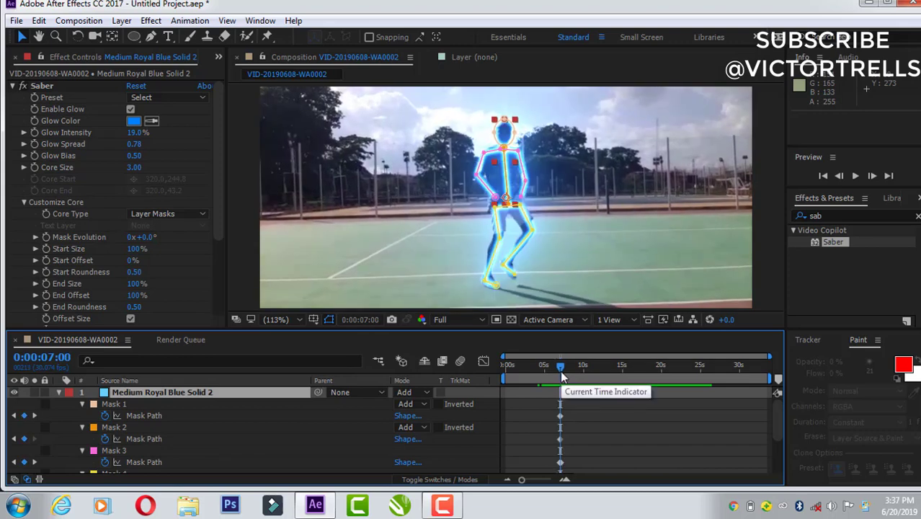
# Step: Split the second solid layer at 0:00:06:28
pyautogui.moveTo(534, 483); pyautogui.dragTo(555, 483)
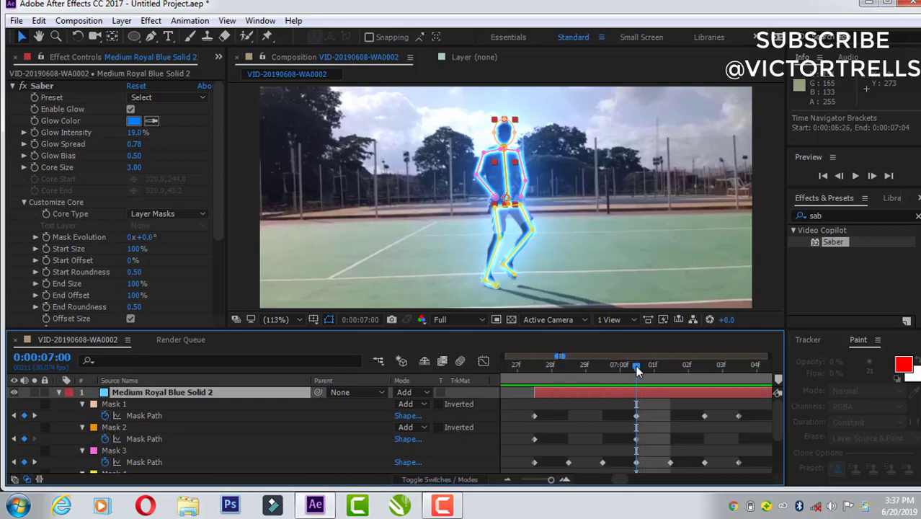
pyautogui.moveTo(635, 365); pyautogui.dragTo(555, 389)
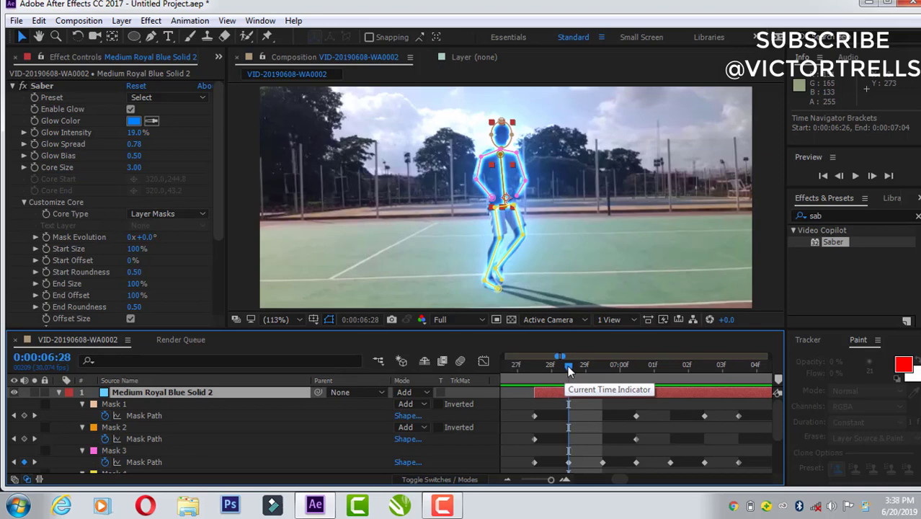
pyautogui.click(551, 479)
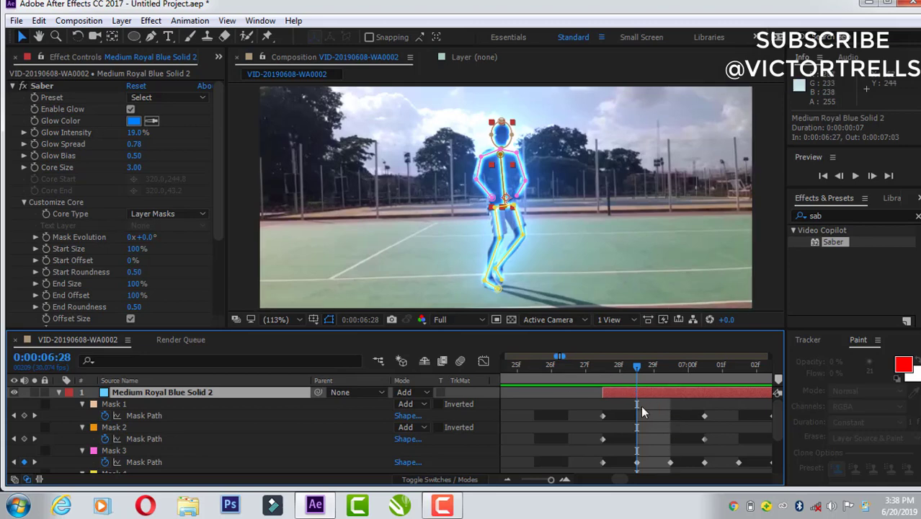
pyautogui.click(39, 21)
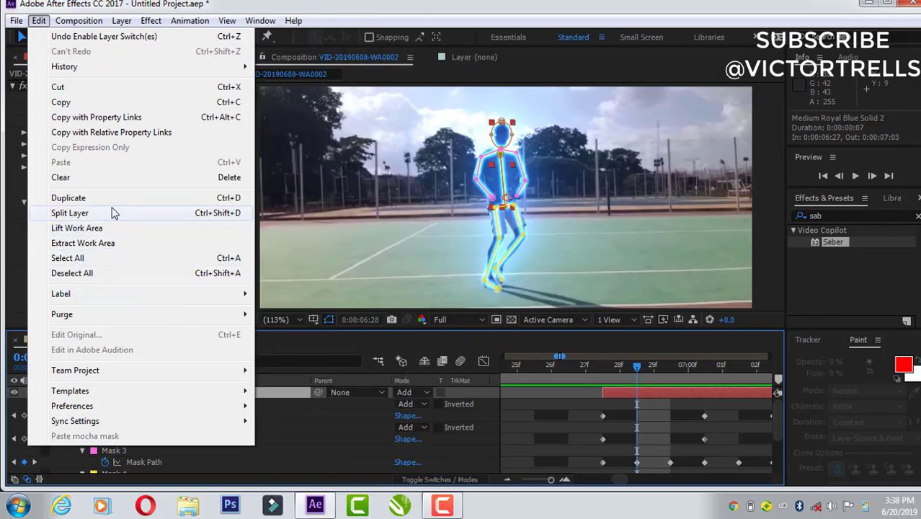
pyautogui.click(70, 213)
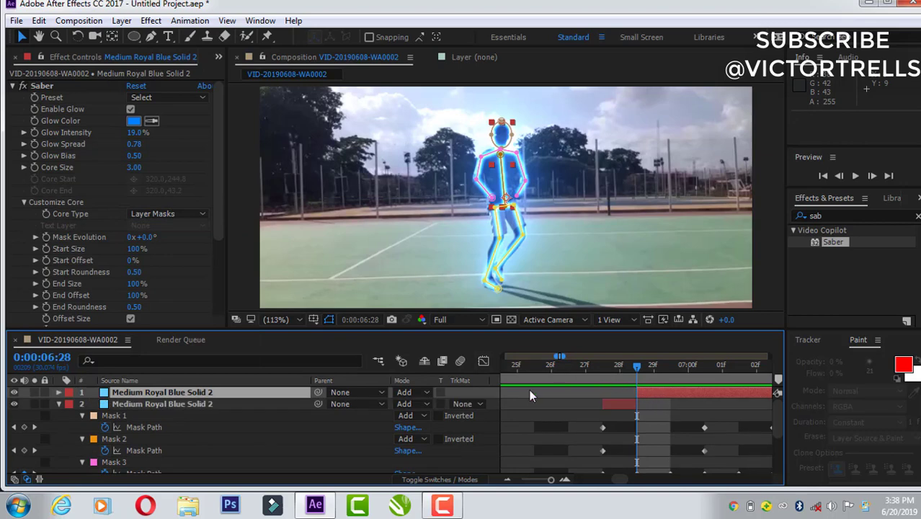
# Step: Set the Saber Glow Color of the split piece starting at 0:00:06:28 to red FF000C and advance to 0:00:06:29
pyautogui.click(129, 115)
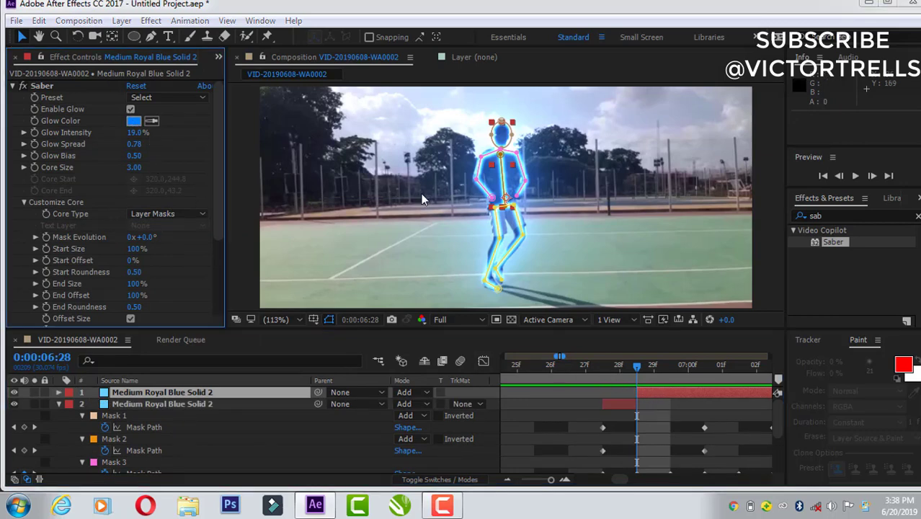
pyautogui.click(805, 289)
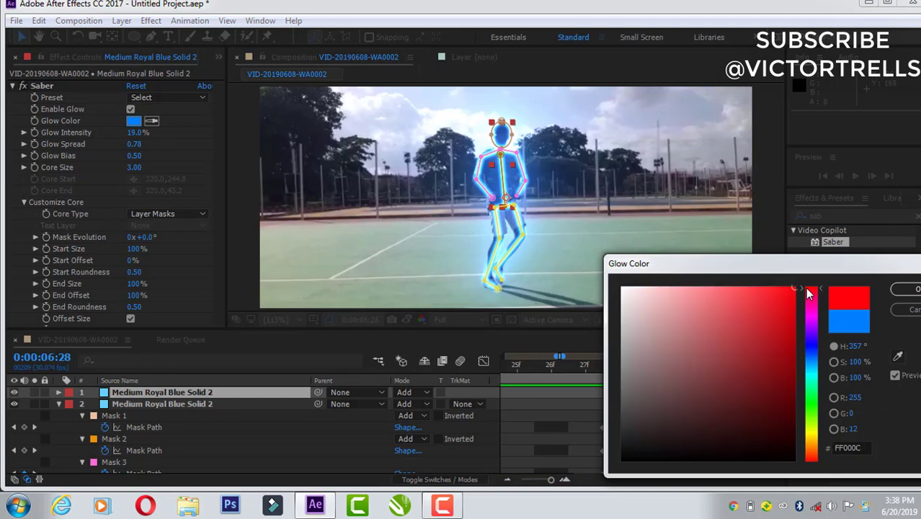
pyautogui.click(907, 289)
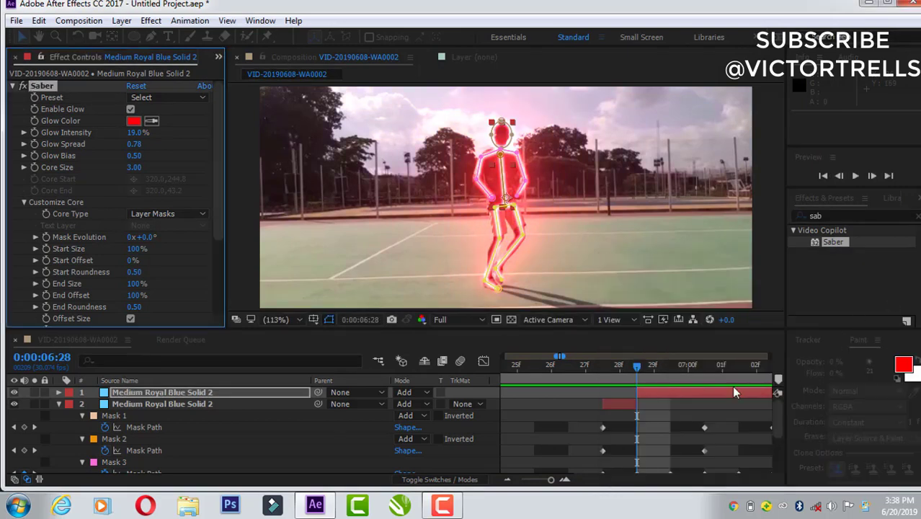
pyautogui.press('pagedown')
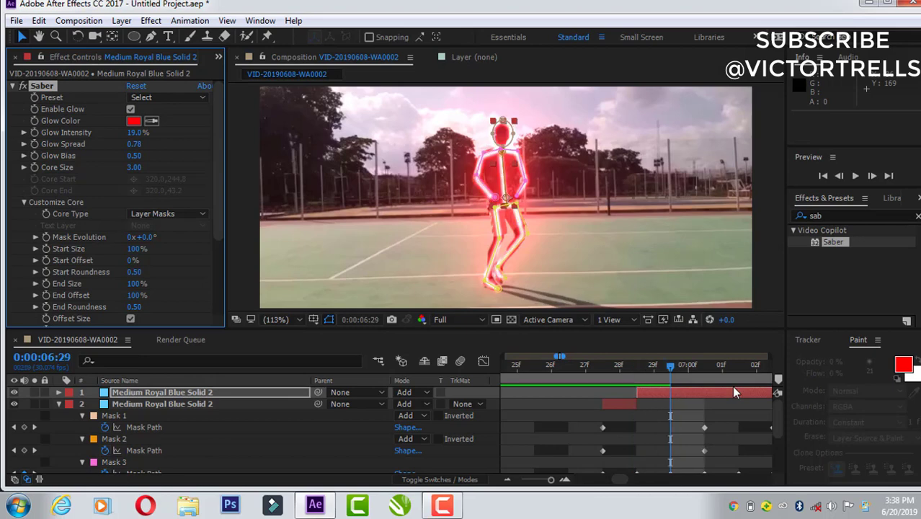
# Step: Split the red solid piece at 0:00:06:29 and set the new piece's Saber Glow Color to green 2AFF00
pyautogui.click(38, 21)
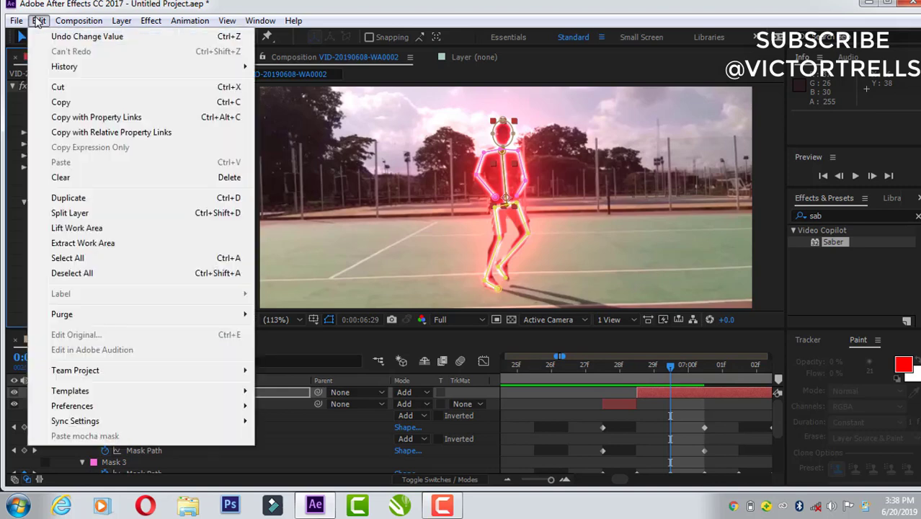
pyautogui.click(72, 213)
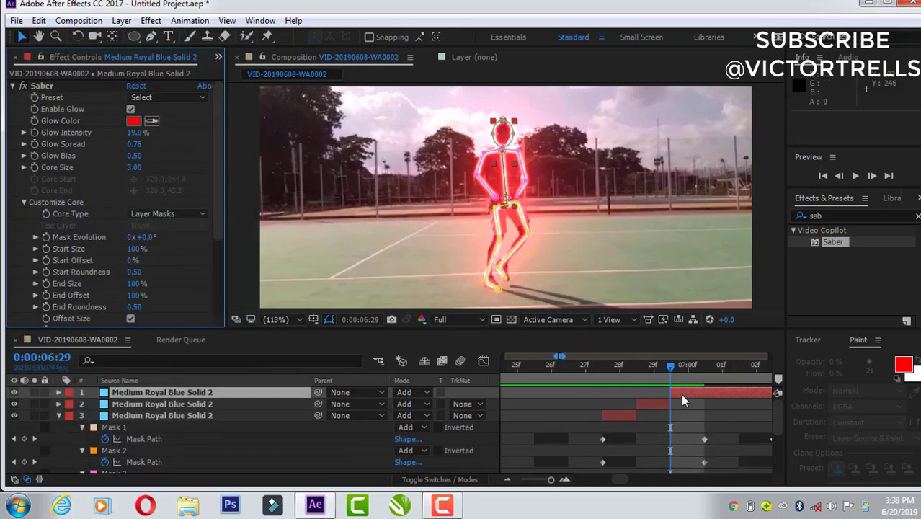
pyautogui.click(133, 121)
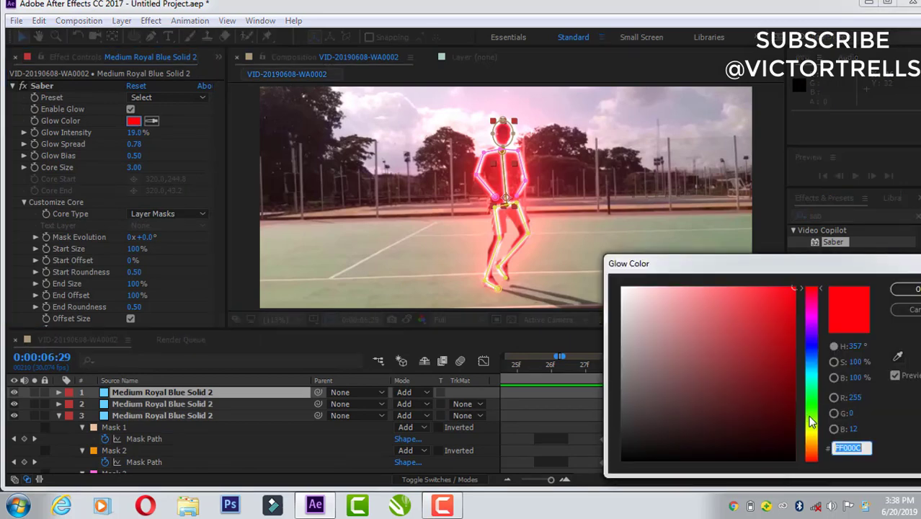
pyautogui.click(811, 409)
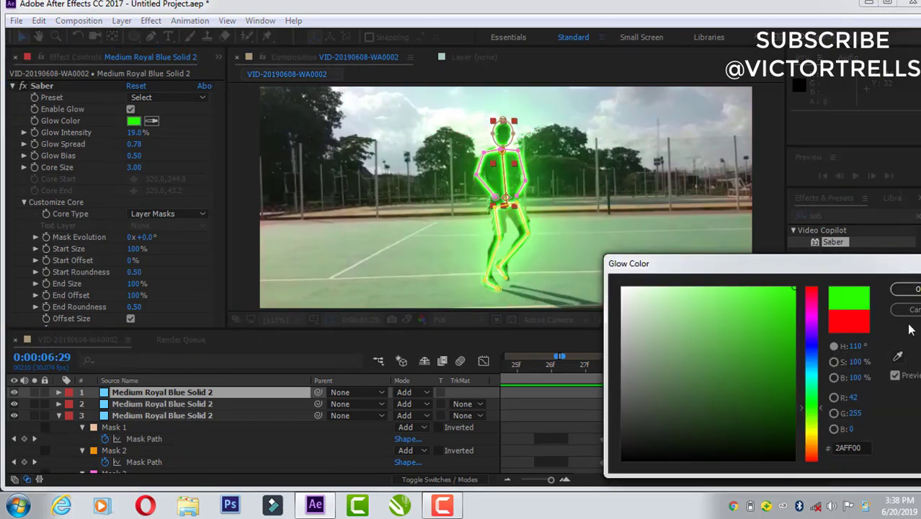
pyautogui.click(907, 289)
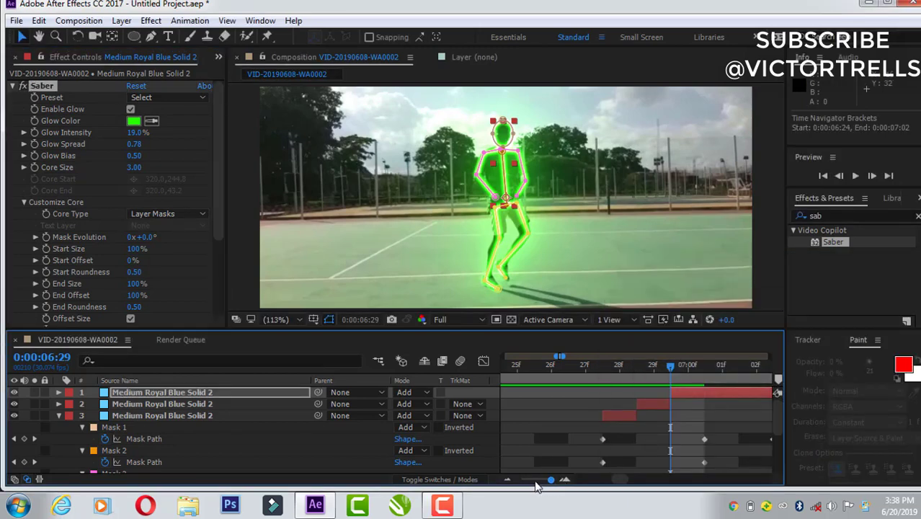
# Step: Preview the multicoloured stick figure section from 0:00:05:23, and return to 0:00:06:27 for a closer timeline view
pyautogui.moveTo(551, 479); pyautogui.dragTo(522, 479)
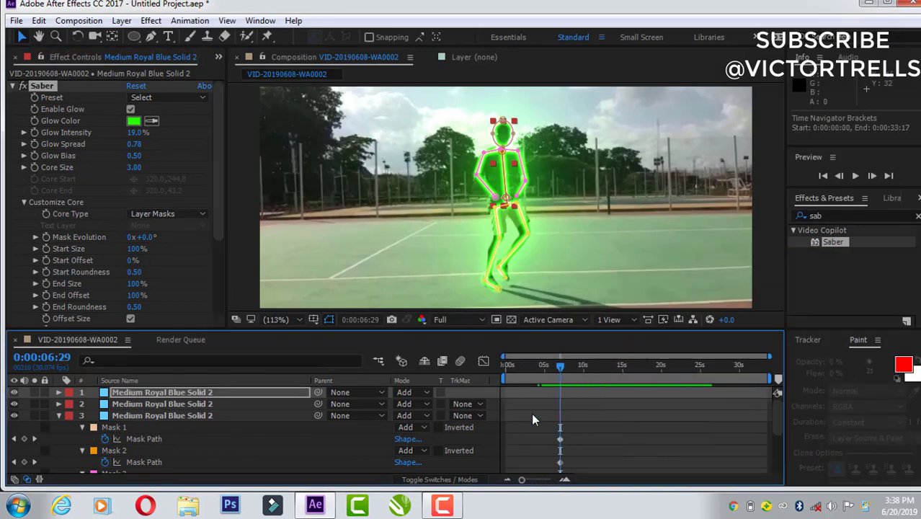
pyautogui.moveTo(560, 364); pyautogui.dragTo(550, 369)
pyautogui.press('space')
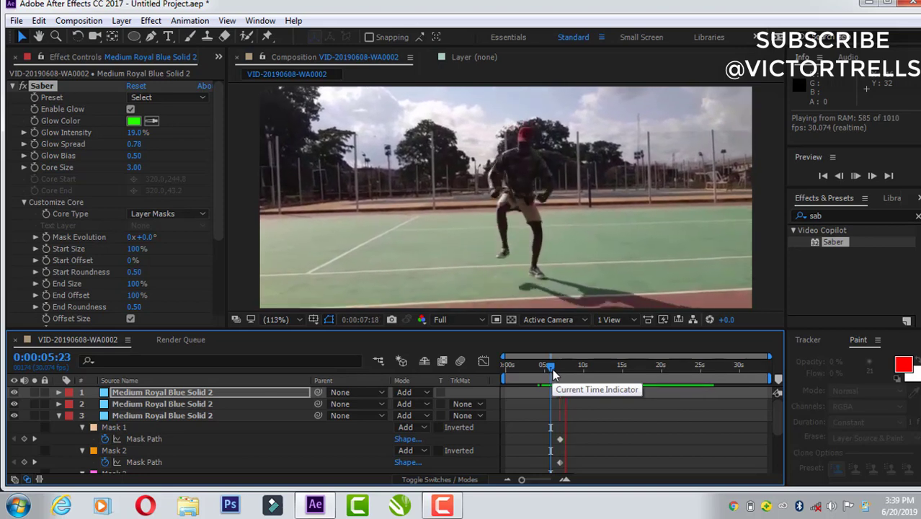
pyautogui.moveTo(552, 370)
pyautogui.mouseDown()
pyautogui.moveTo(563, 364)
pyautogui.moveTo(555, 370)
pyautogui.mouseUp()
pyautogui.press('space')
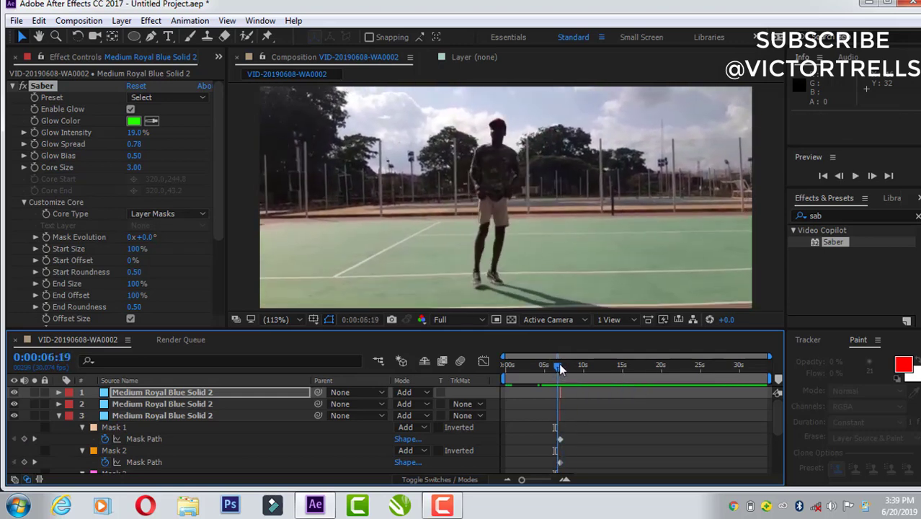
pyautogui.click(561, 364)
pyautogui.moveTo(560, 364); pyautogui.dragTo(560, 366)
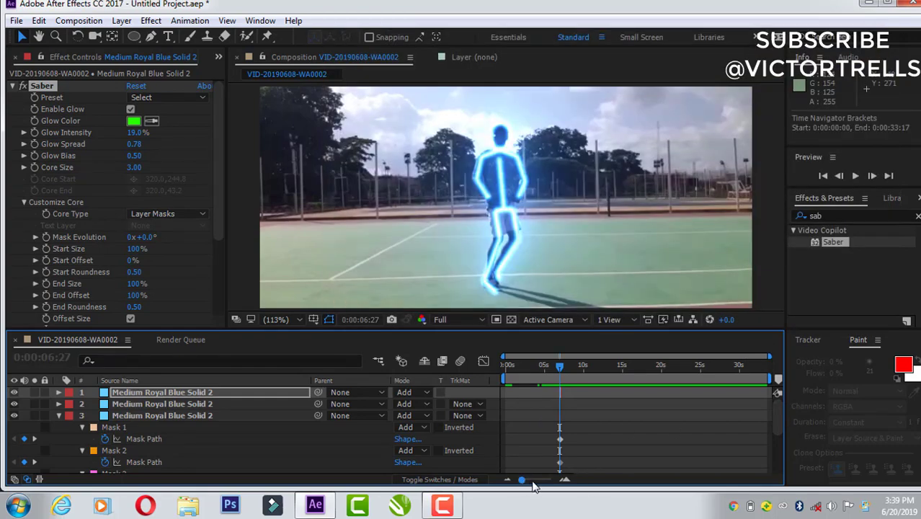
pyautogui.moveTo(522, 480); pyautogui.dragTo(552, 481)
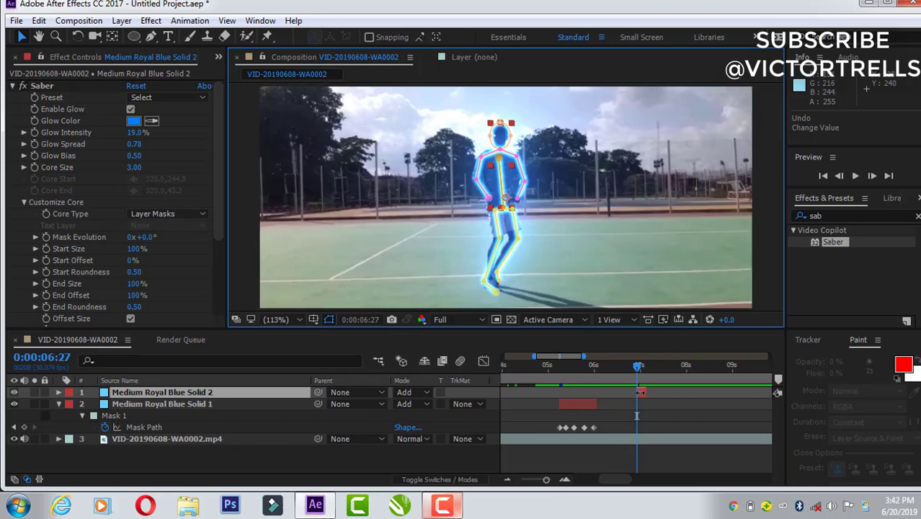
# Step: Move the blue stick figure solid off the dancer to the empty court at his side, at about position 153, 142
pyautogui.click(640, 394)
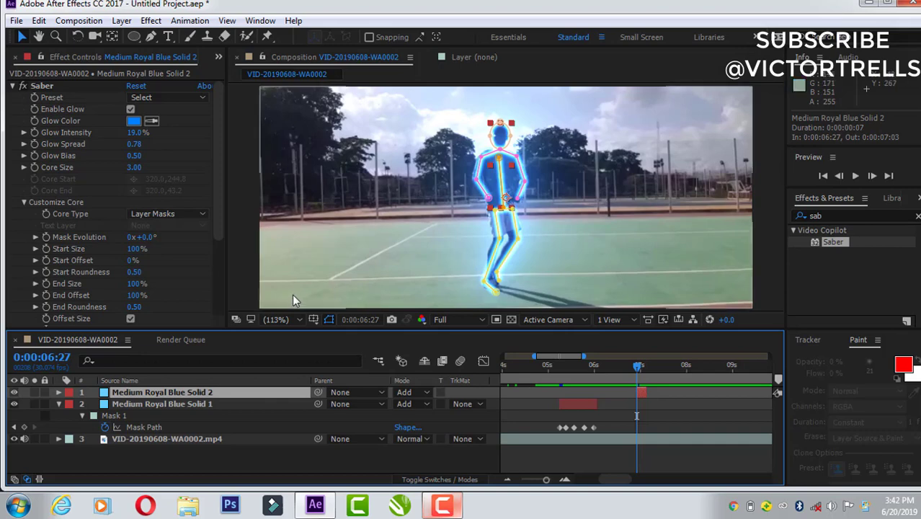
pyautogui.click(284, 318)
pyautogui.click(292, 227)
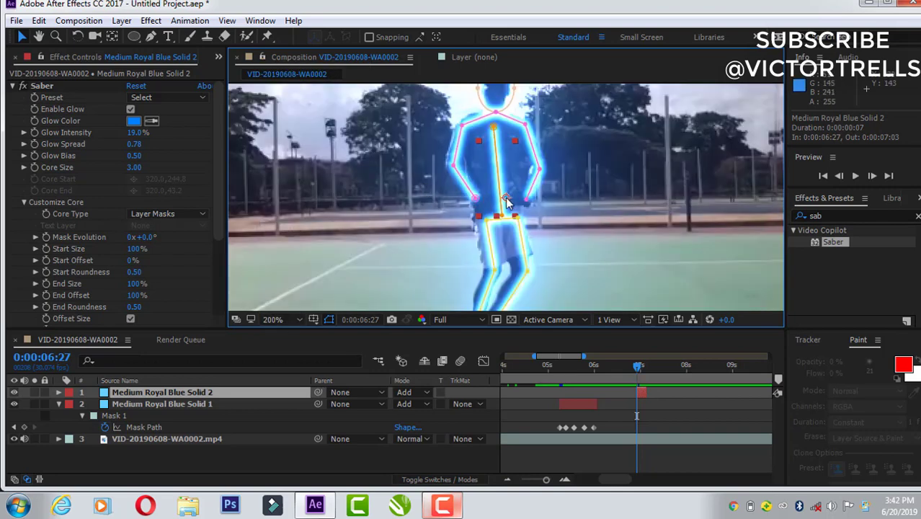
pyautogui.click(288, 317)
pyautogui.click(287, 73)
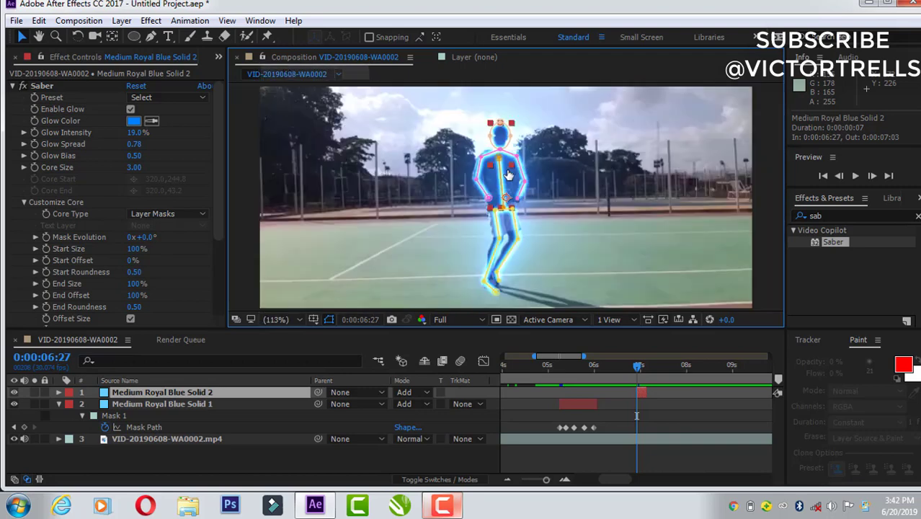
pyautogui.moveTo(449, 191); pyautogui.dragTo(379, 197)
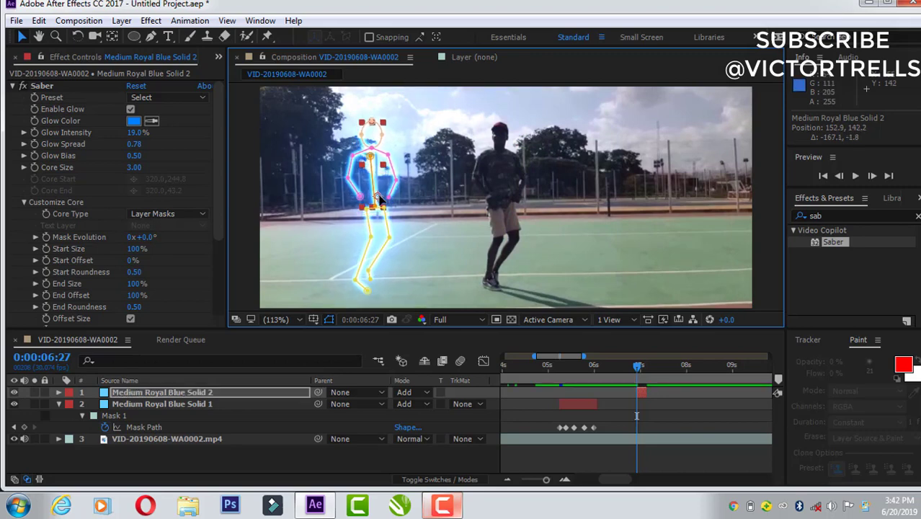
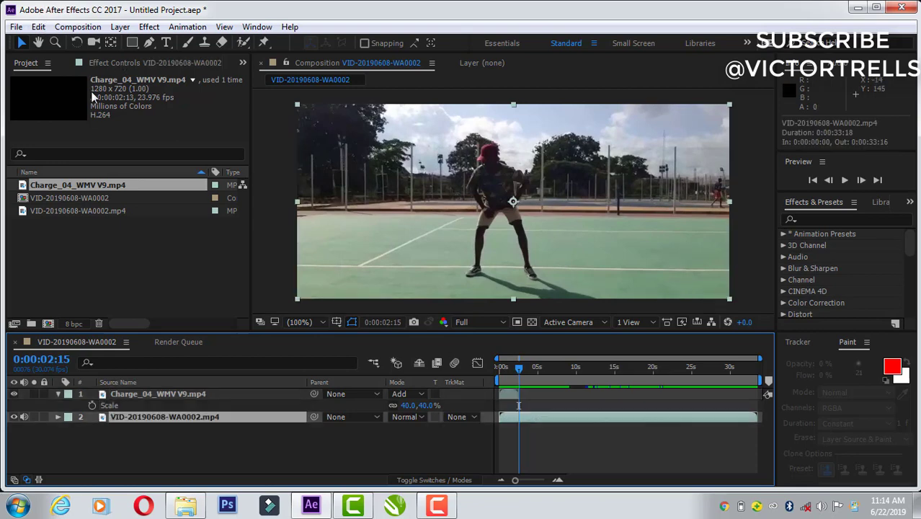
# Step: Split the dance video layer at 0:00:02:15 and select the piece before the cut
pyautogui.click(40, 27)
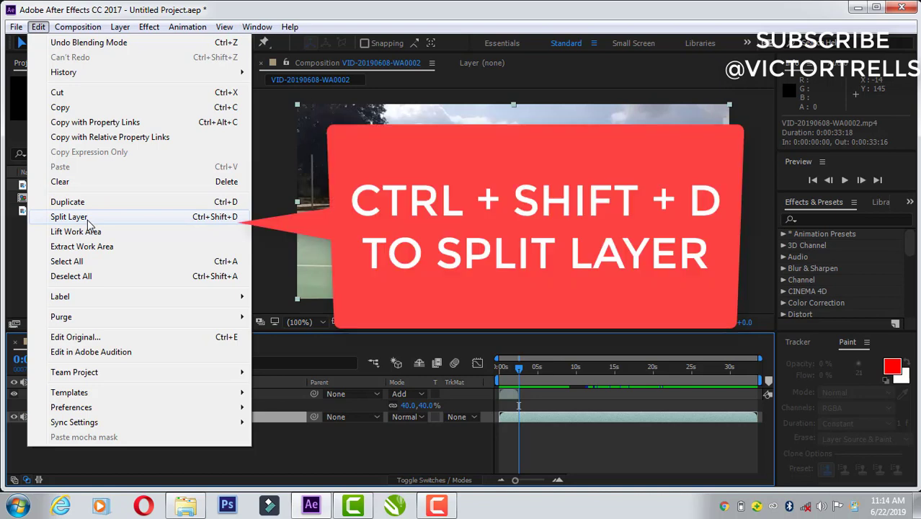
pyautogui.click(69, 217)
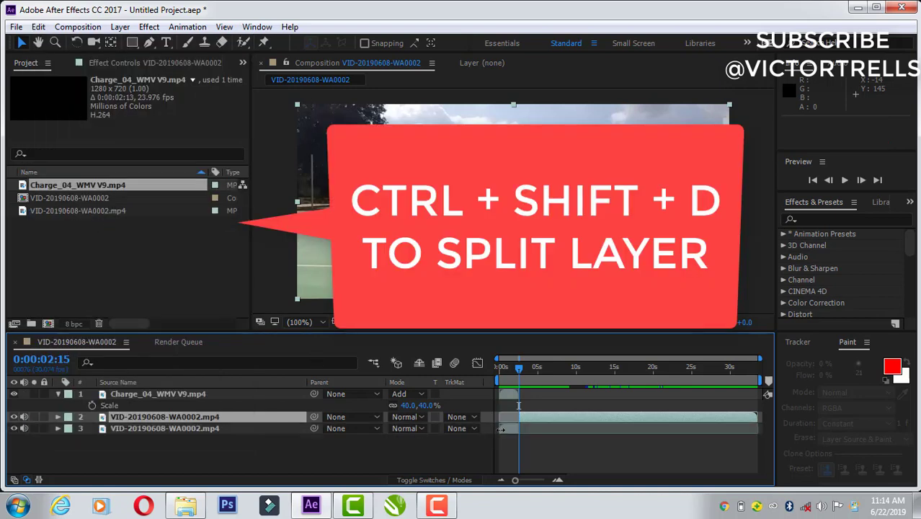
pyautogui.click(504, 430)
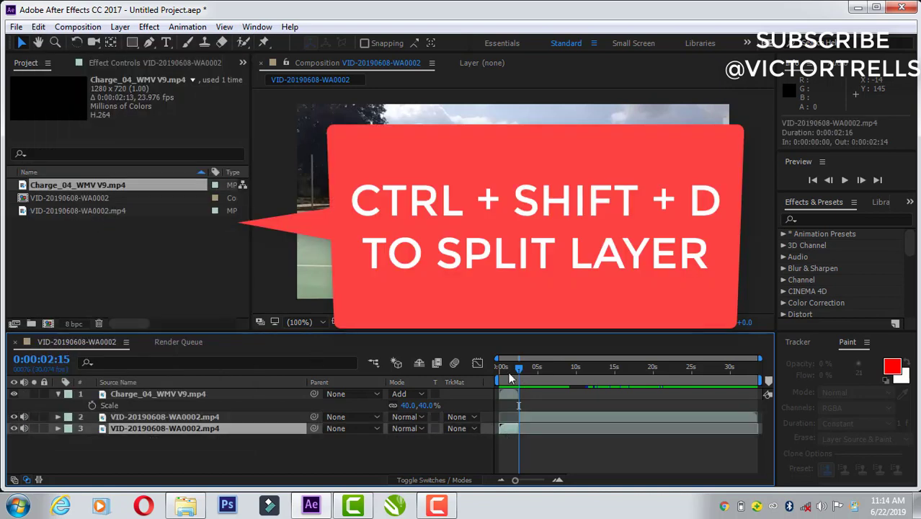
# Step: Return to 0:00:00:00 and run 3D camera tracking on the selected first piece of the dance video
pyautogui.moveTo(508, 372); pyautogui.dragTo(475, 385)
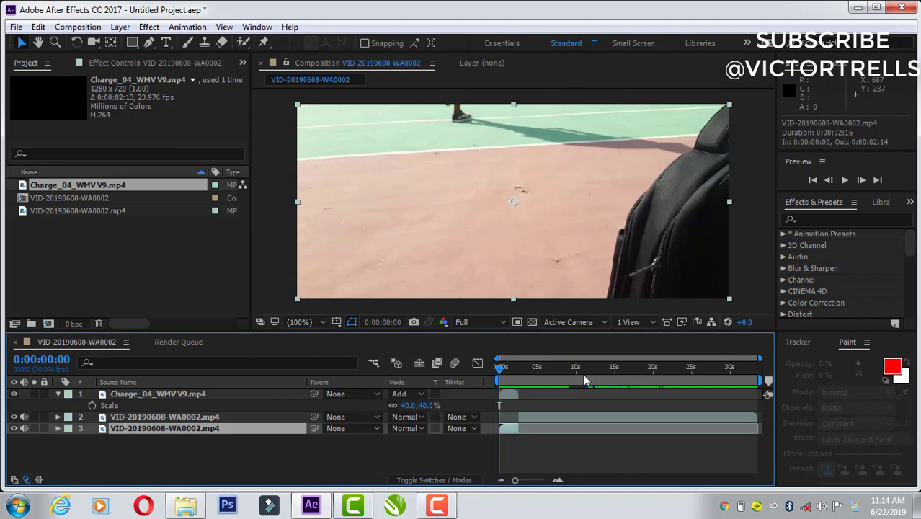
pyautogui.click(258, 27)
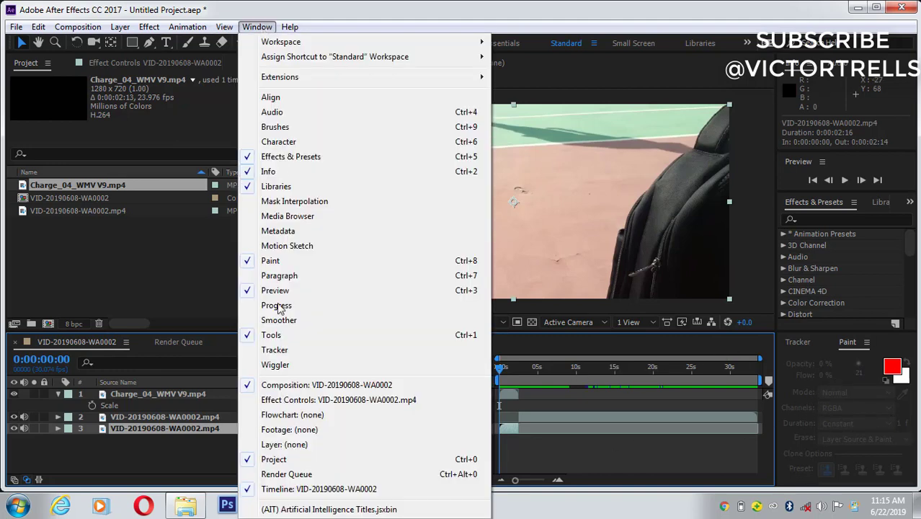
pyautogui.click(275, 350)
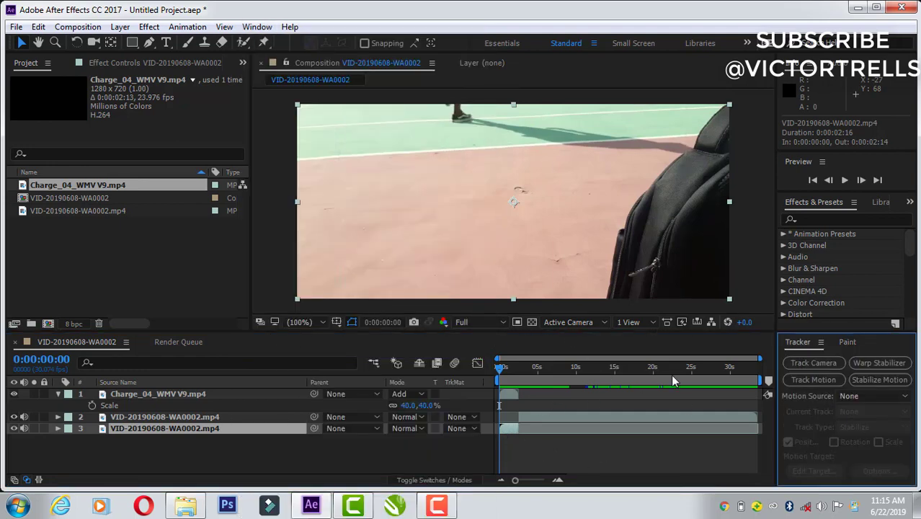
pyautogui.click(803, 362)
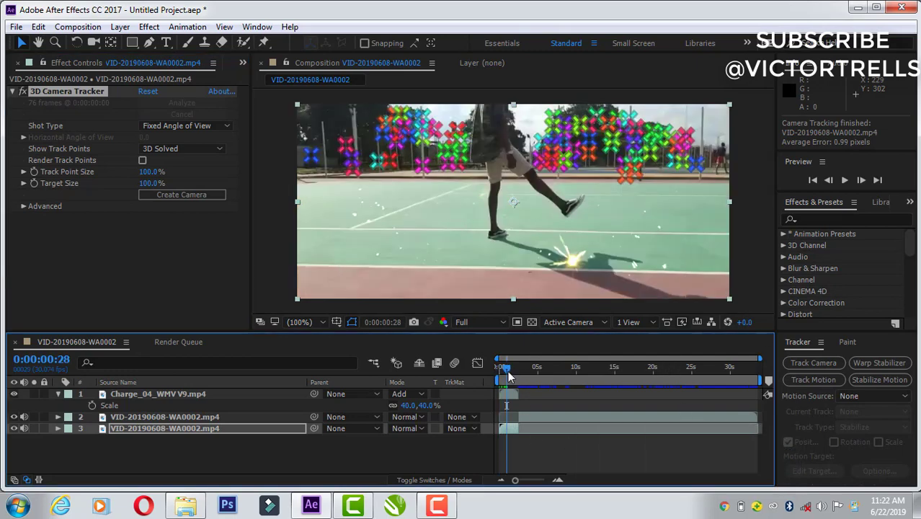
# Step: Scrub and preview the tracked opening section from 0:00:00:00 to examine its camera track points
pyautogui.moveTo(508, 370); pyautogui.dragTo(491, 399)
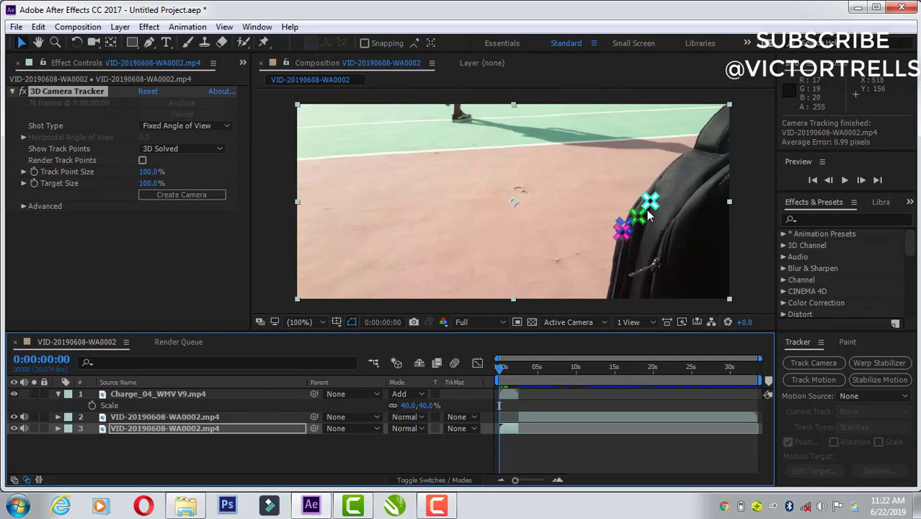
pyautogui.click(502, 368)
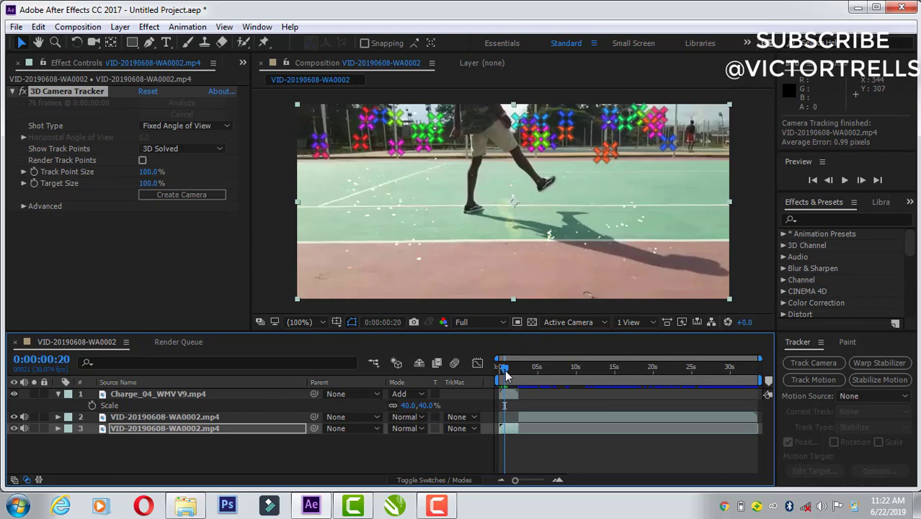
pyautogui.moveTo(504, 370); pyautogui.dragTo(483, 382)
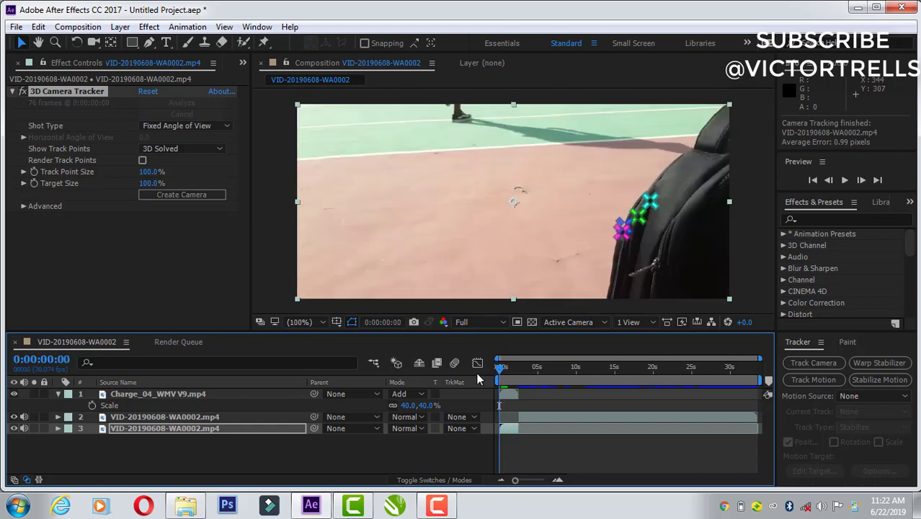
pyautogui.press('space')
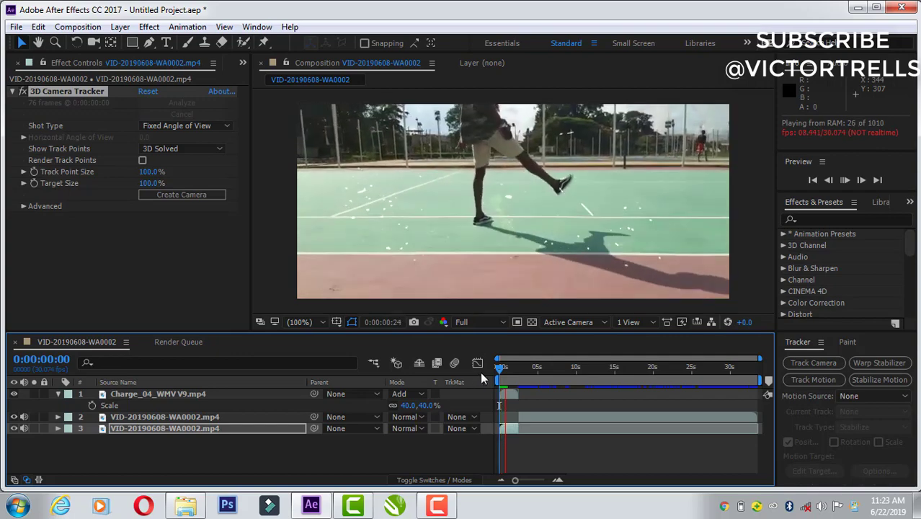
pyautogui.press('space')
# Step: Create a solid and camera from the track points on the background fence beside the dancer at 0:00:00:20
pyautogui.moveTo(503, 370); pyautogui.dragTo(505, 369)
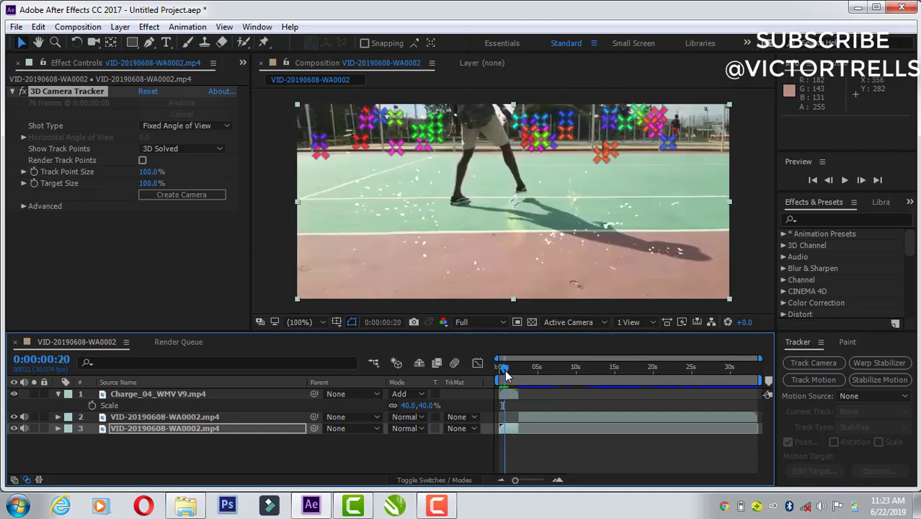
pyautogui.rightClick(587, 131)
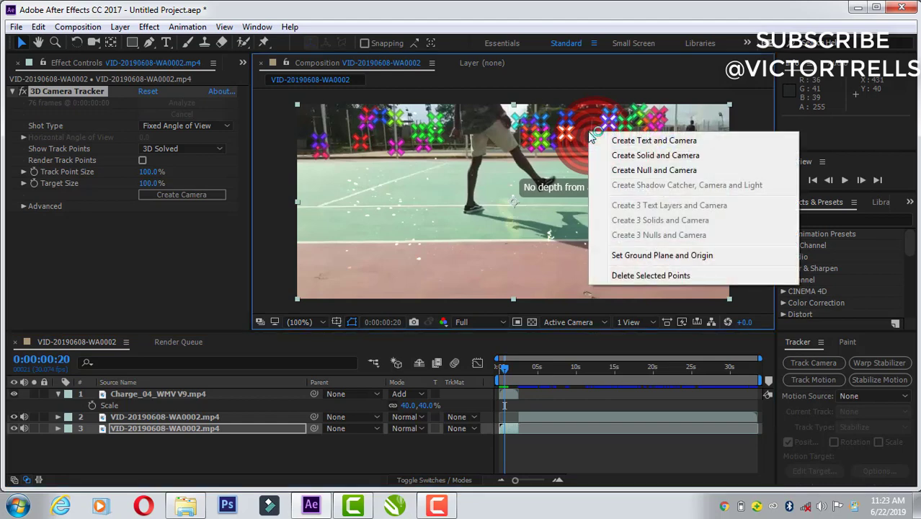
pyautogui.click(637, 159)
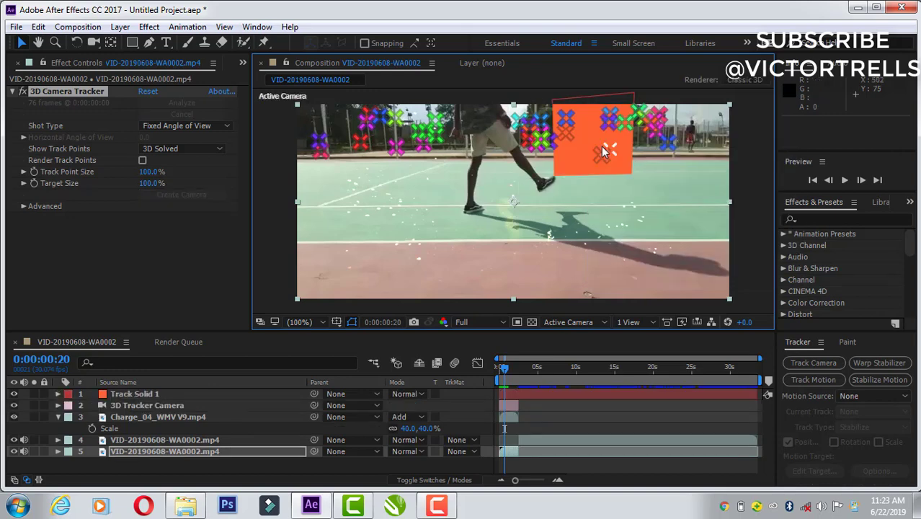
# Step: Preview the opening section from 0:00:00:00 to check how the orange track solid follows the camera movement
pyautogui.moveTo(504, 366); pyautogui.dragTo(473, 379)
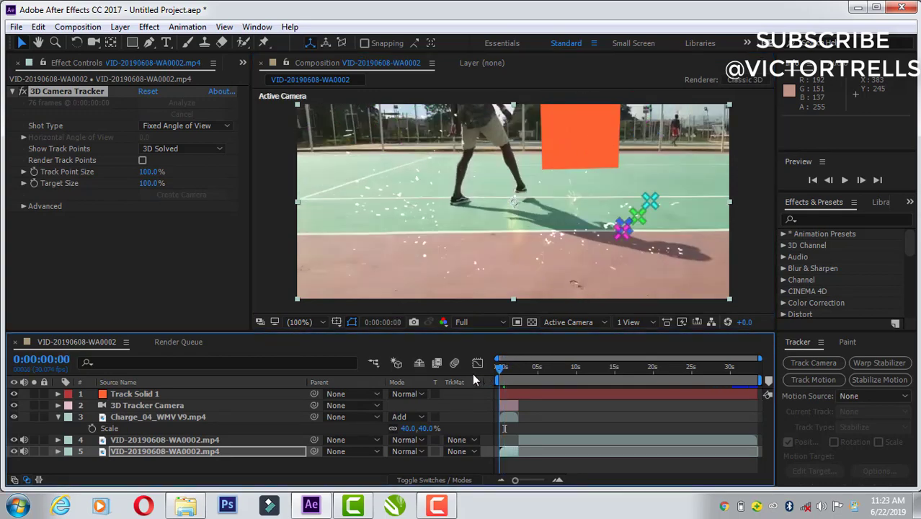
pyautogui.press('space')
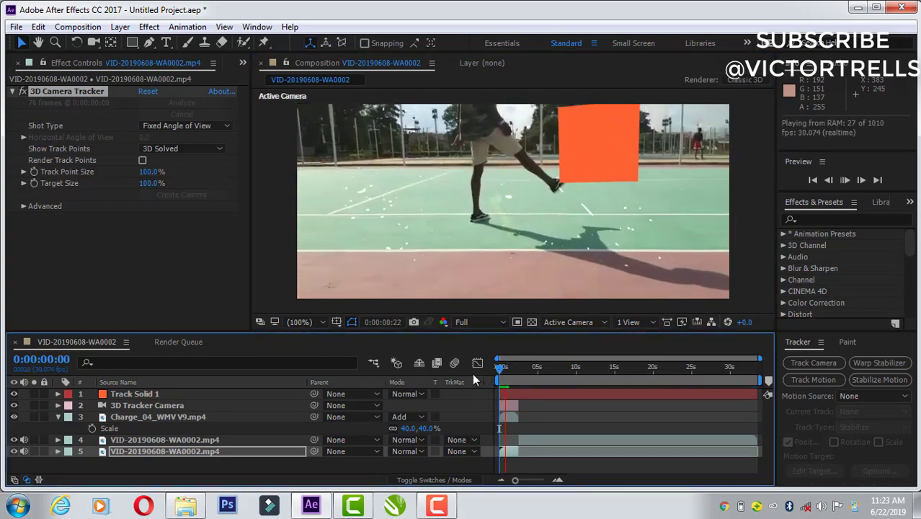
pyautogui.press('space')
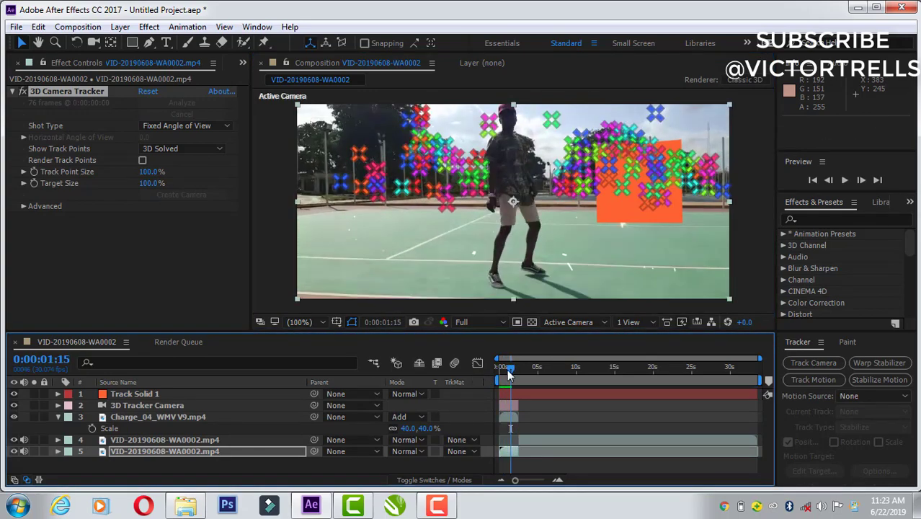
pyautogui.moveTo(508, 372); pyautogui.dragTo(505, 368)
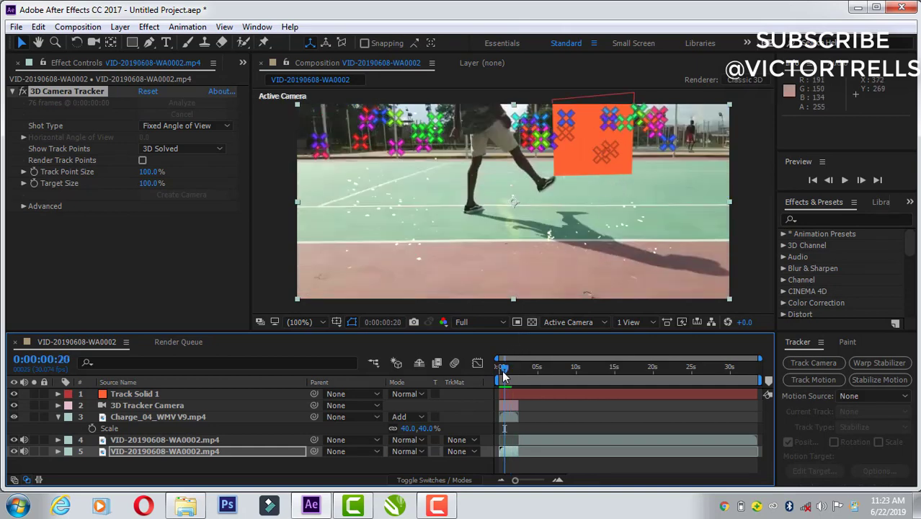
pyautogui.moveTo(502, 370); pyautogui.dragTo(491, 372)
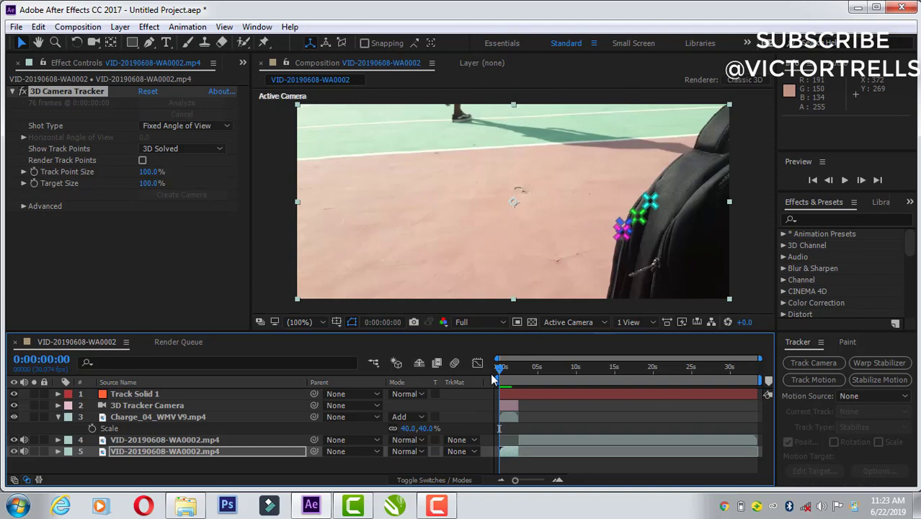
pyautogui.press('space')
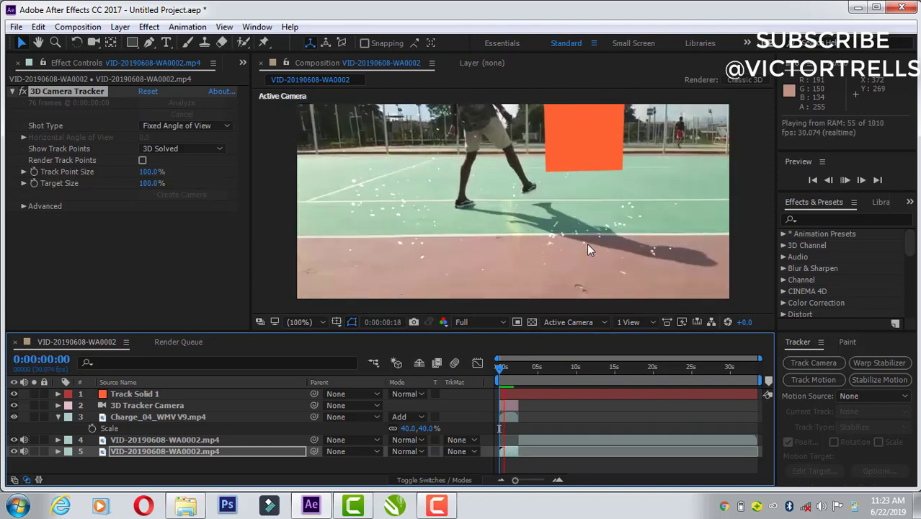
pyautogui.press('space')
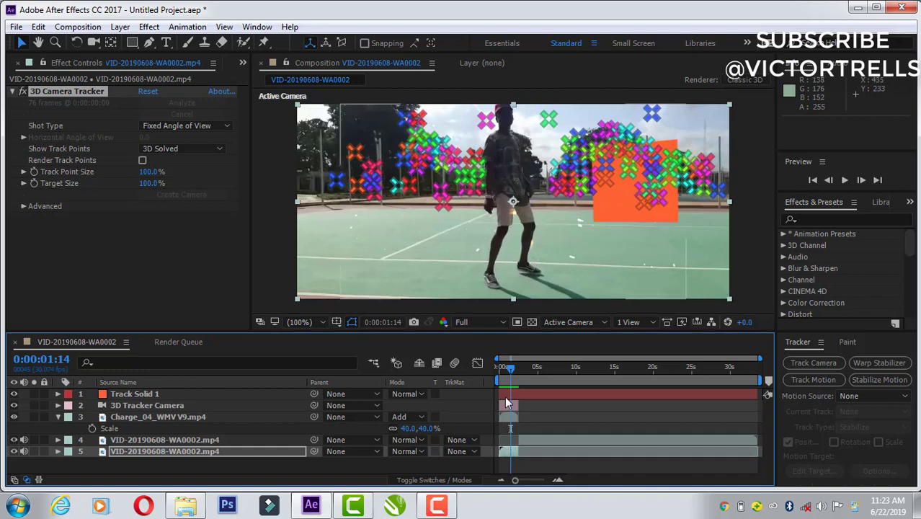
# Step: Move the Charge_04_WMV V9 clip up towards the dancer's feet at 0:00:00:04, to position 270, 37
pyautogui.click(271, 418)
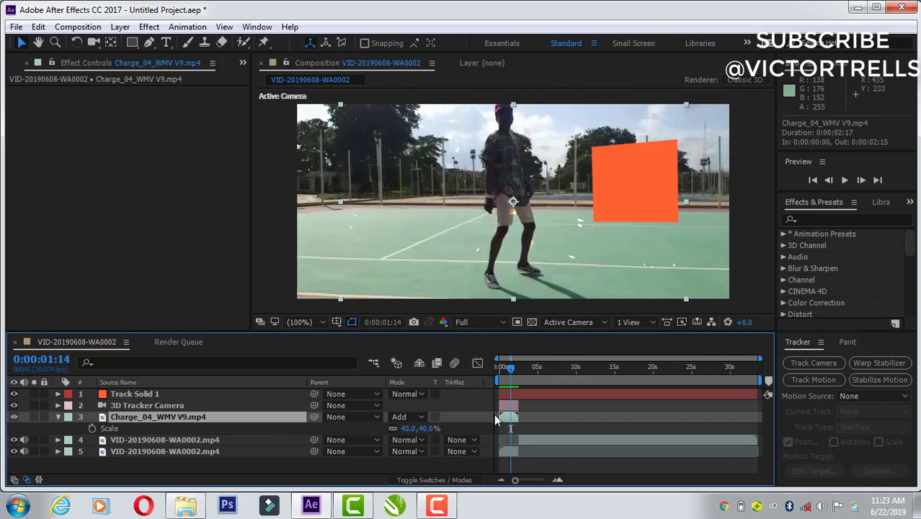
pyautogui.click(506, 367)
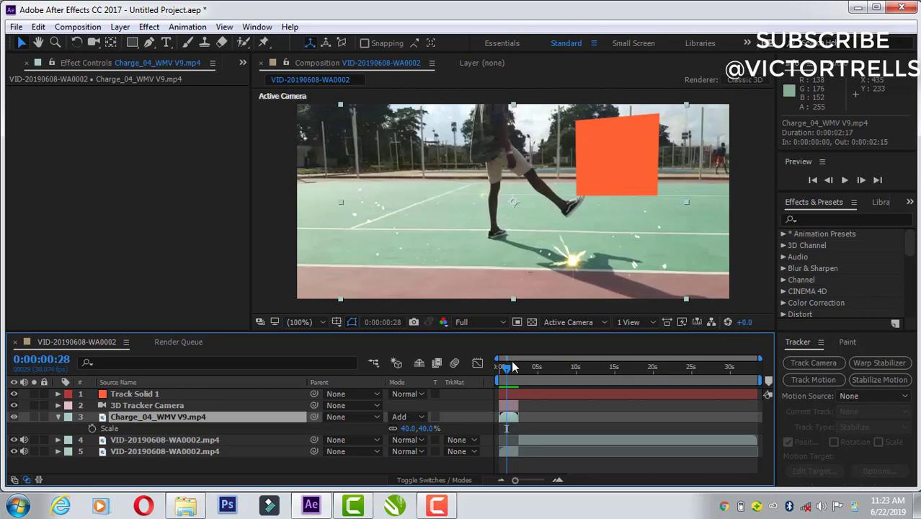
pyautogui.moveTo(505, 366); pyautogui.dragTo(500, 368)
pyautogui.moveTo(480, 178); pyautogui.dragTo(447, 104)
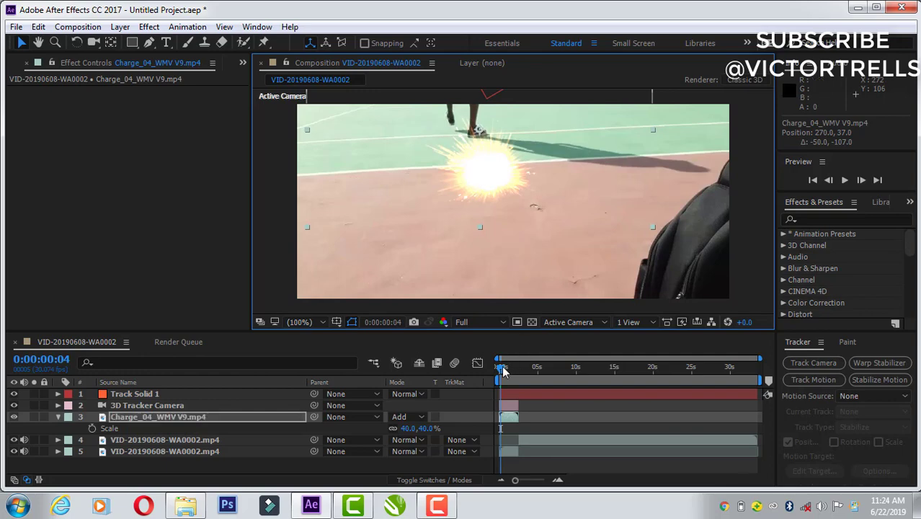
# Step: Delay the Charge_04_WMV V9 clip to start at 0:00:00:07 and lower it to position 270, 83 at the dancer's feet
pyautogui.moveTo(505, 371); pyautogui.dragTo(504, 371)
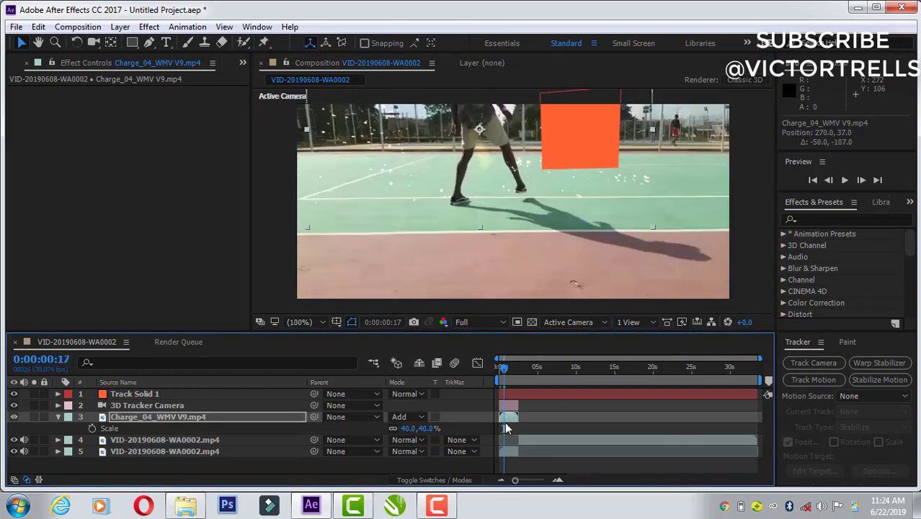
pyautogui.click(506, 421)
pyautogui.moveTo(508, 420); pyautogui.dragTo(510, 420)
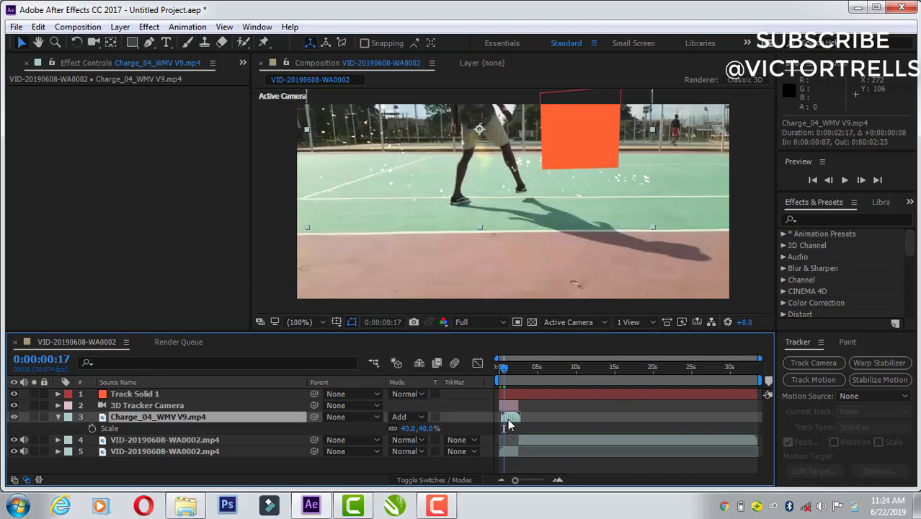
pyautogui.click(484, 181)
pyautogui.moveTo(484, 186); pyautogui.dragTo(484, 217)
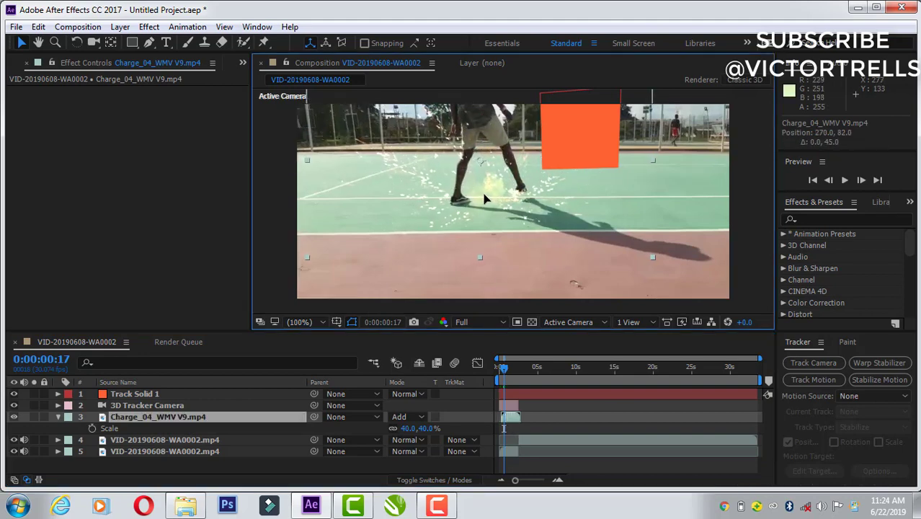
# Step: Make the Charge_04_WMV V9 clip a 3D layer and reposition it to 272.7, 119.2, -7.9
pyautogui.click(435, 487)
pyautogui.click(434, 482)
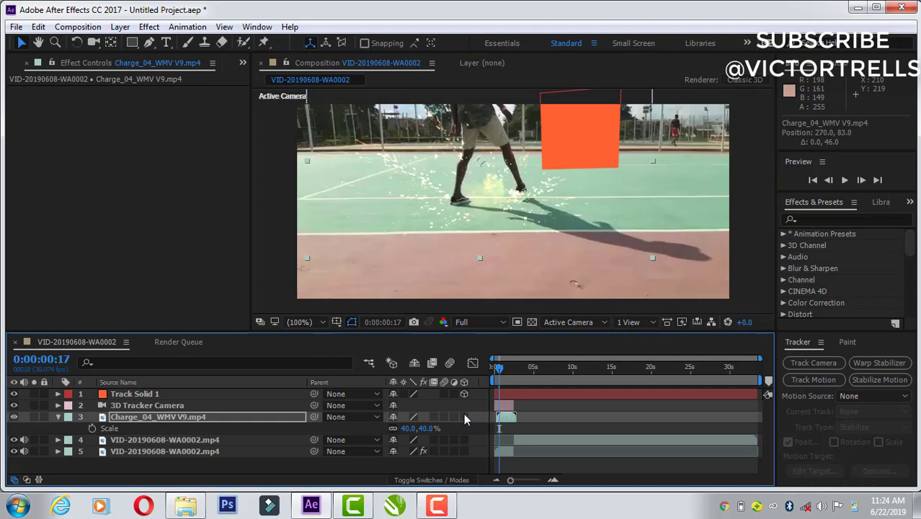
pyautogui.click(464, 415)
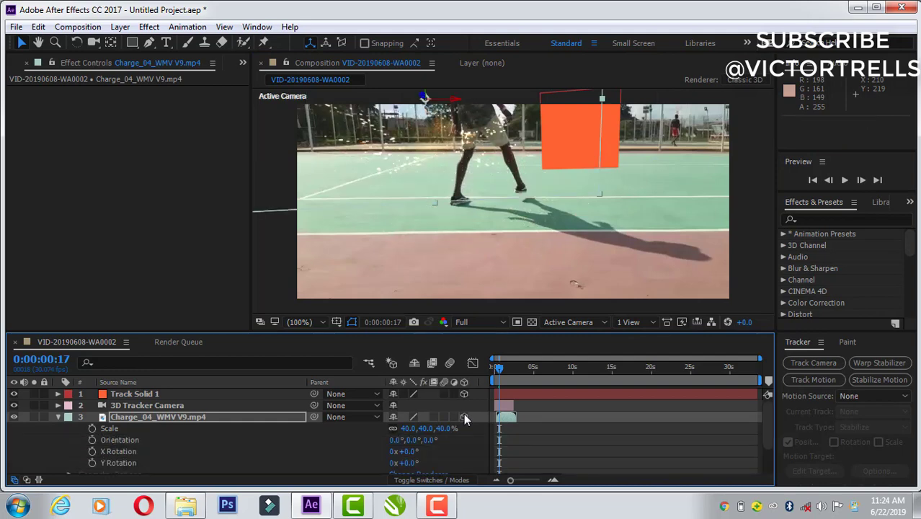
pyautogui.moveTo(438, 189); pyautogui.dragTo(438, 205)
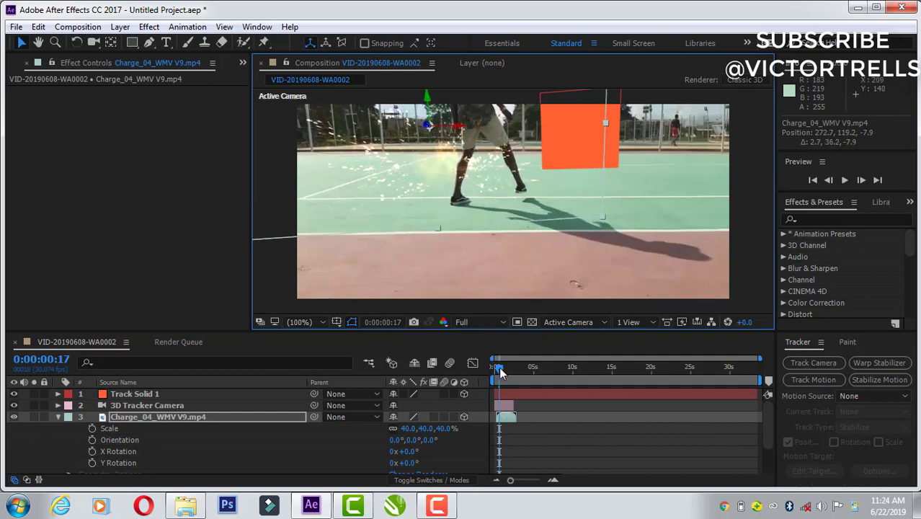
# Step: Preview the 3D charge effect from 0:00:00:00 against the camera movement, and go to 0:00:01:00
pyautogui.moveTo(498, 366); pyautogui.dragTo(474, 383)
pyautogui.press('space')
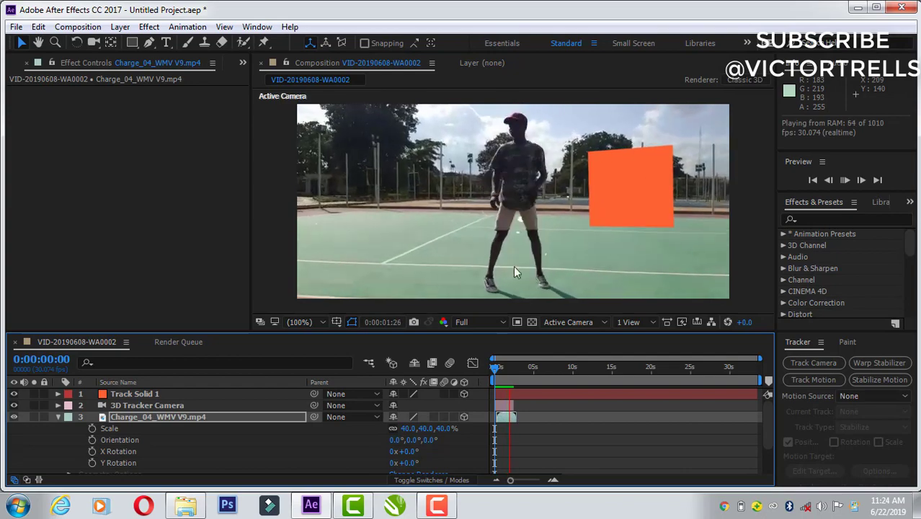
pyautogui.moveTo(497, 371); pyautogui.dragTo(508, 371)
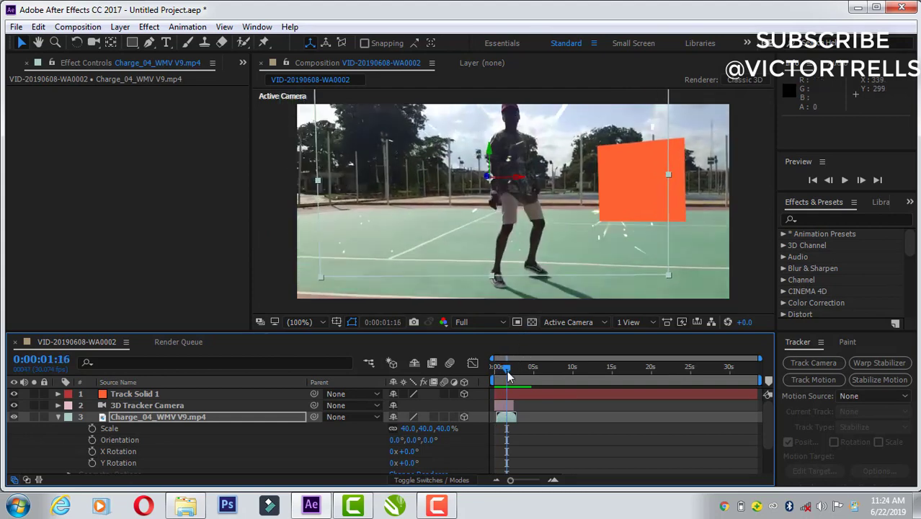
pyautogui.moveTo(487, 371); pyautogui.dragTo(479, 371)
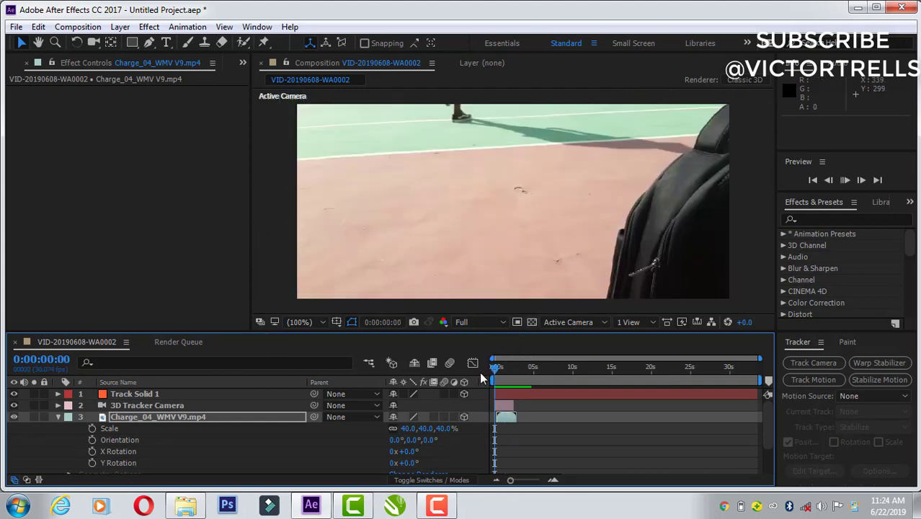
pyautogui.press('space')
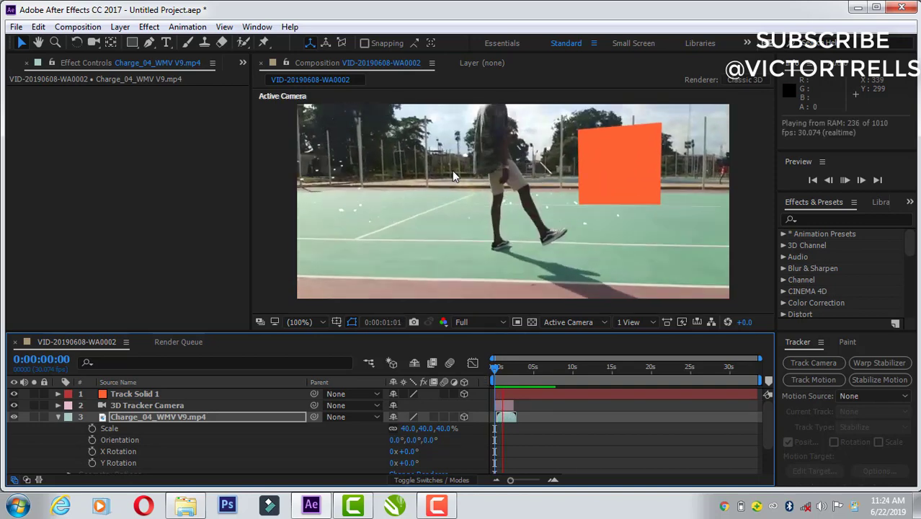
pyautogui.click(503, 368)
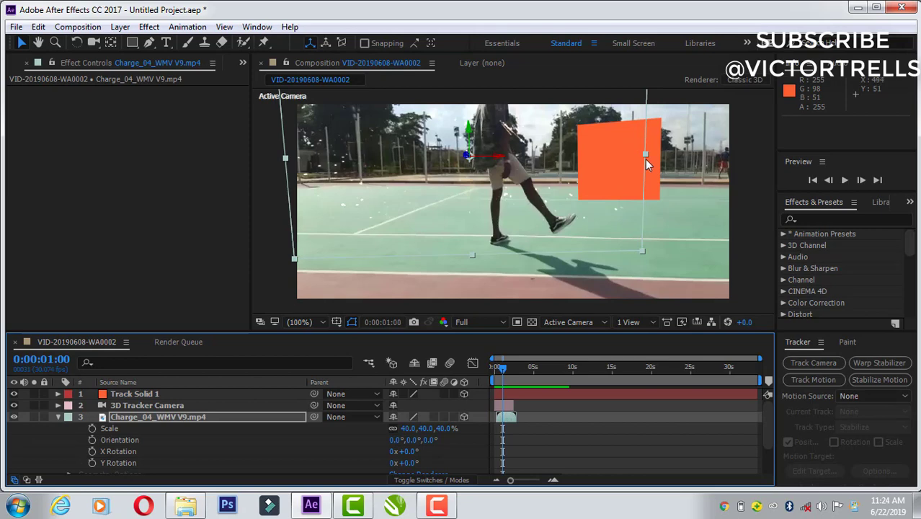
# Step: Preview the composition from 0:00:00:00 with Track Solid 1 selected, checking how the solid follows the camera movement
pyautogui.click(644, 157)
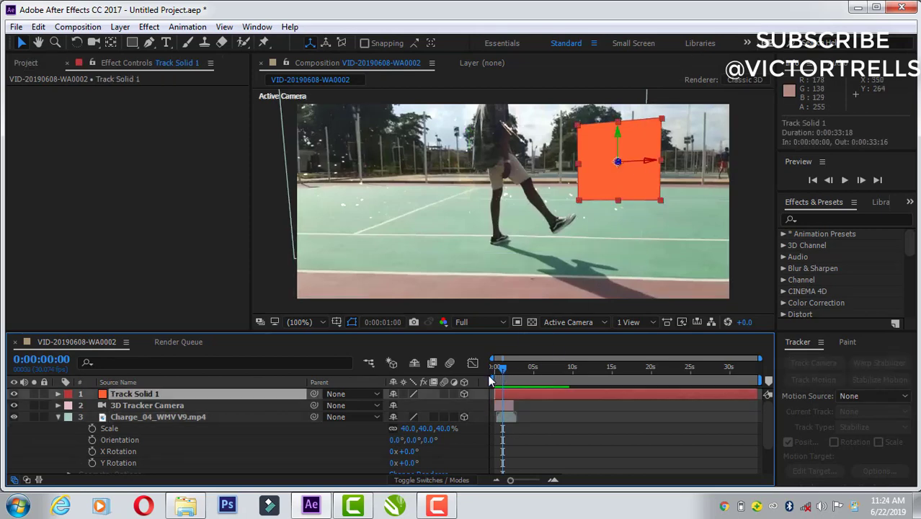
pyautogui.press('space')
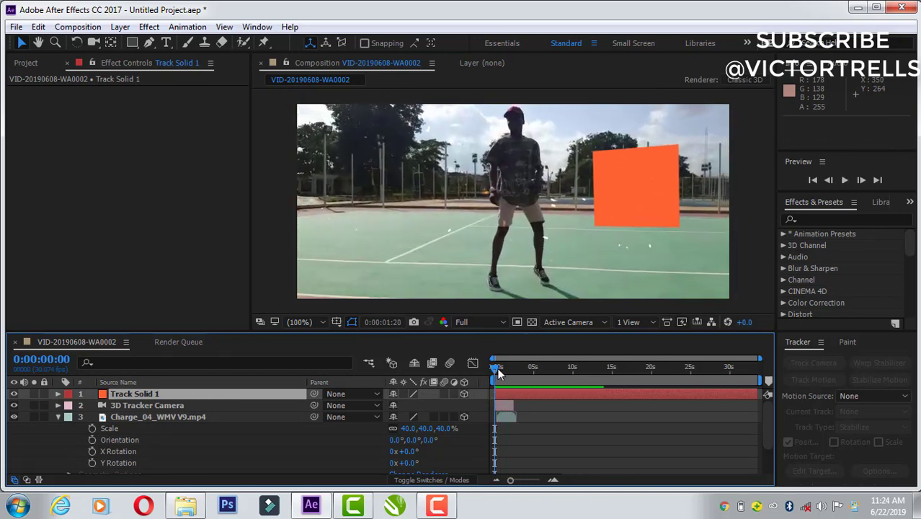
pyautogui.click(499, 367)
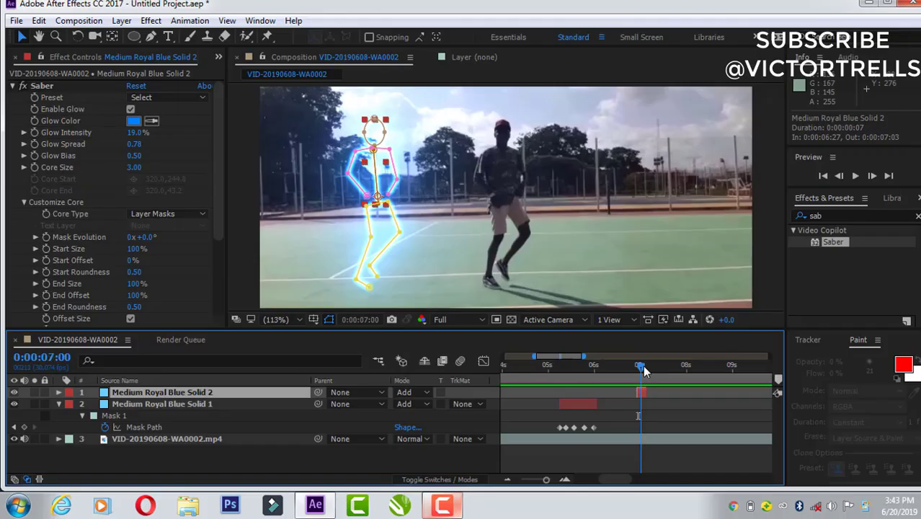
# Step: Try adjusting the Saber End Offset of Medium Royal Blue Solid 2 at 0:00:07:01
pyautogui.moveTo(643, 365); pyautogui.dragTo(647, 369)
pyautogui.moveTo(647, 366); pyautogui.dragTo(640, 366)
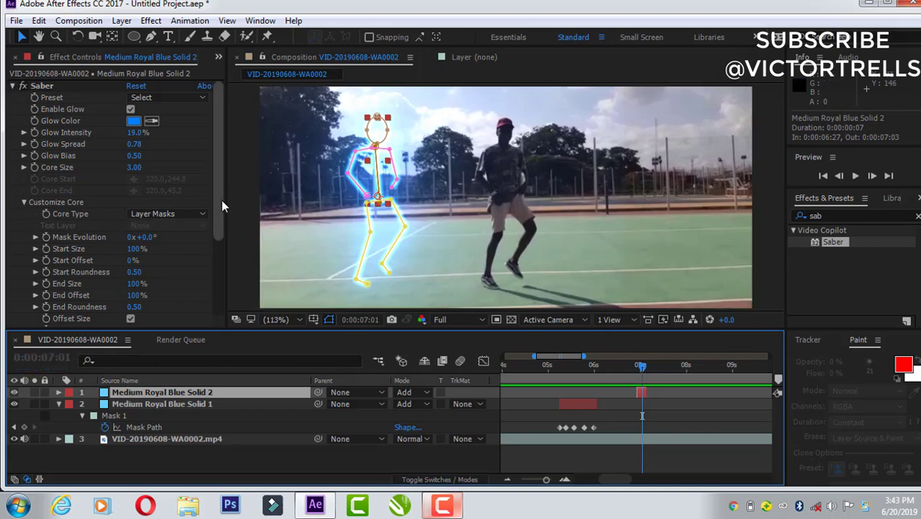
pyautogui.scroll(-1, 221, 216)
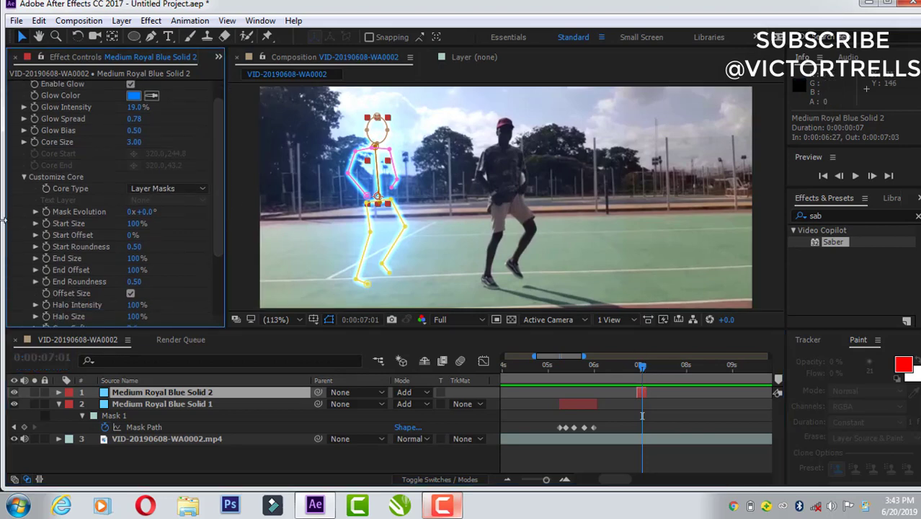
pyautogui.moveTo(132, 268); pyautogui.dragTo(180, 279)
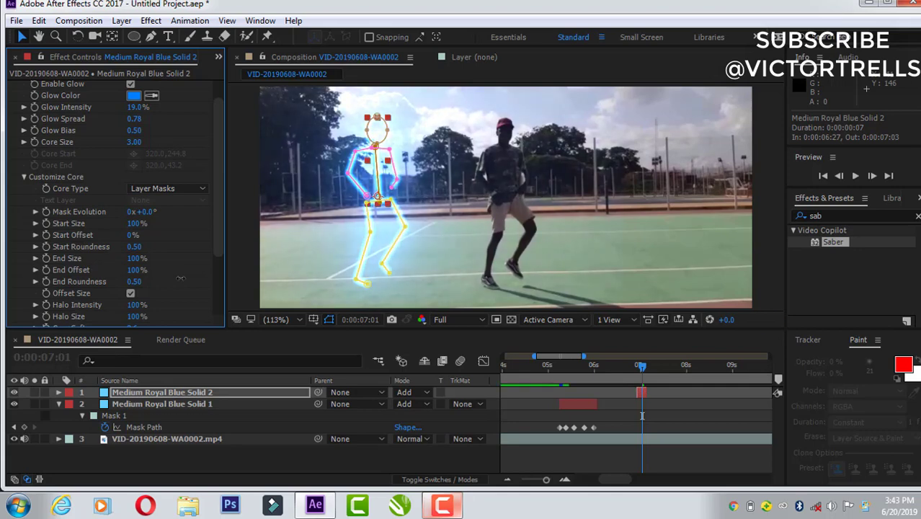
# Step: Delete the Medium Royal Blue Solid 2 layer with the stick figure from the composition
pyautogui.click(194, 394)
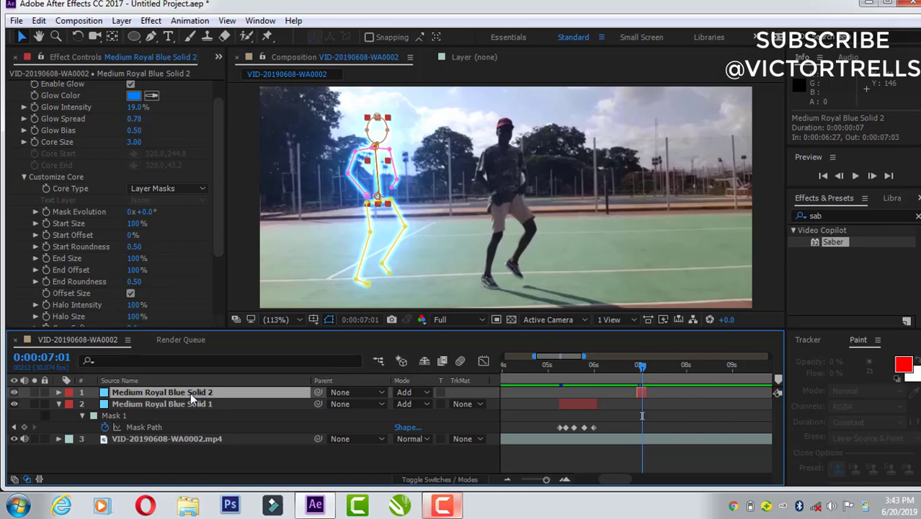
pyautogui.press('Delete')
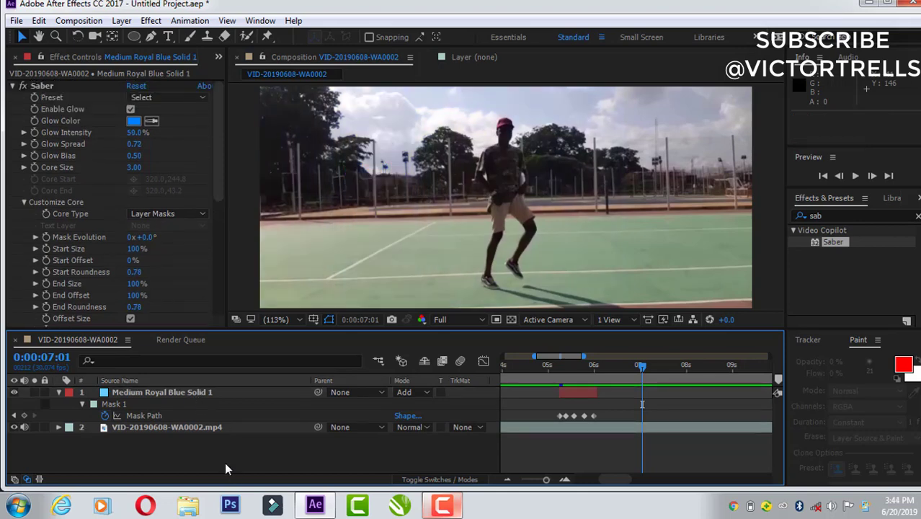
# Step: Select the Saber effect of Medium Royal Blue Solid 1 and start creating a new solid layer at 0:00:07:01
pyautogui.click(47, 85)
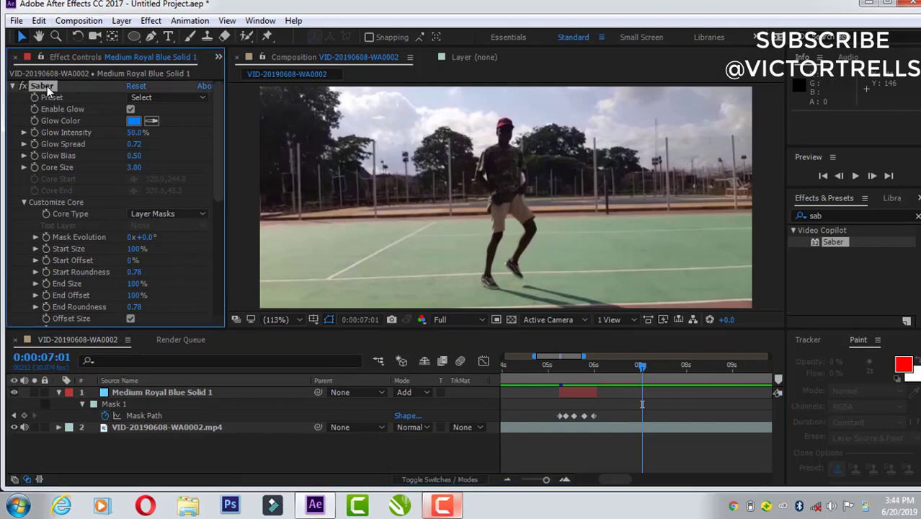
pyautogui.rightClick(219, 457)
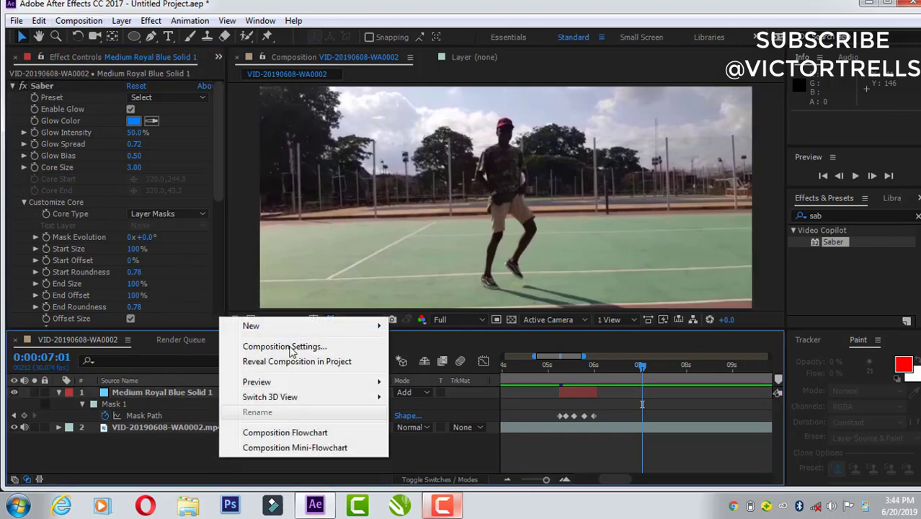
pyautogui.moveTo(292, 328)
pyautogui.click(420, 361)
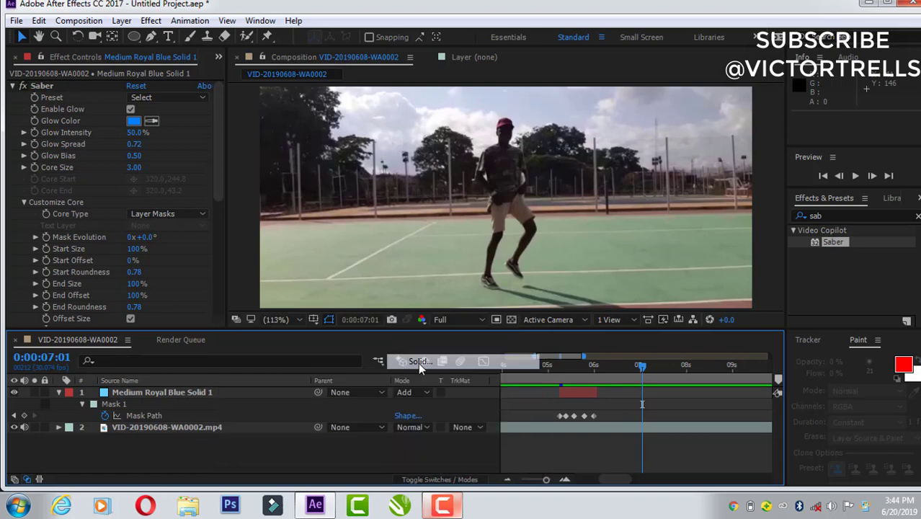
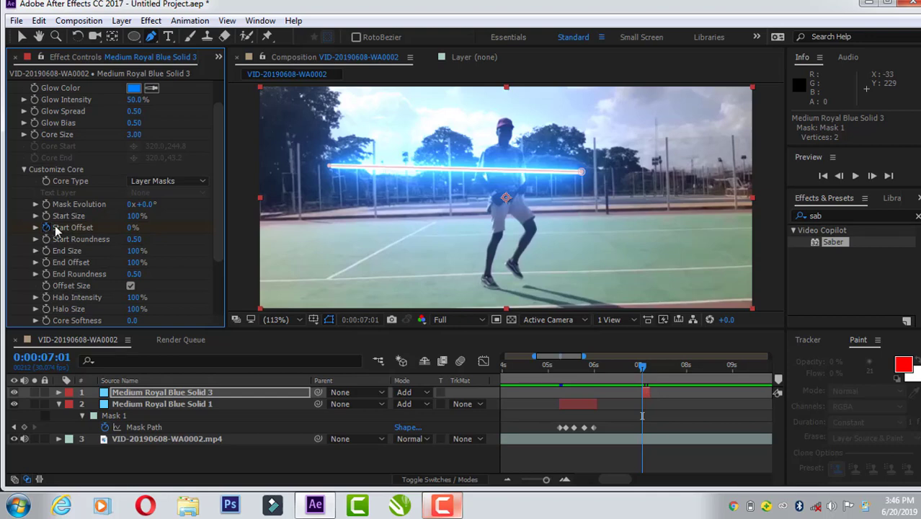
# Step: Animate the Saber on Medium Royal Blue Solid 3: keyframe End Offset at 0:00:07:01, and set Start Offset 42% and End Offset 57% at 0:00:07:03
pyautogui.click(646, 367)
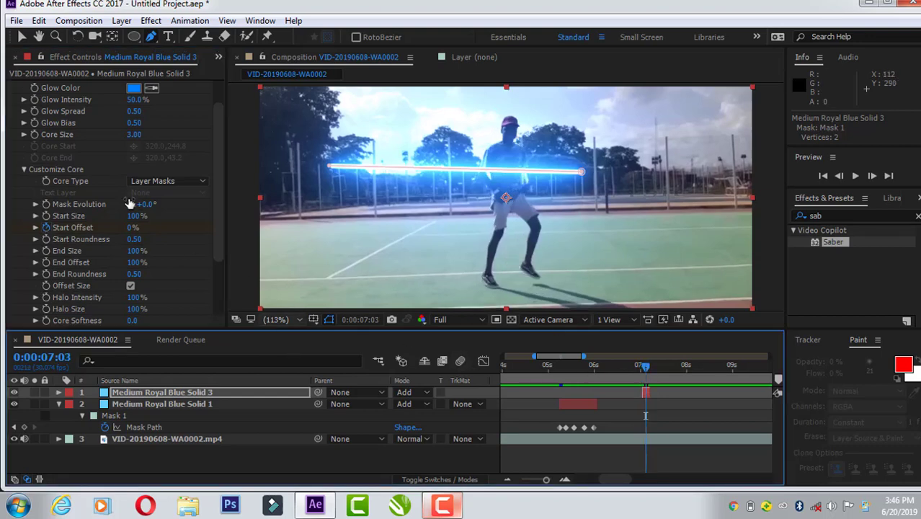
pyautogui.moveTo(133, 228); pyautogui.dragTo(169, 235)
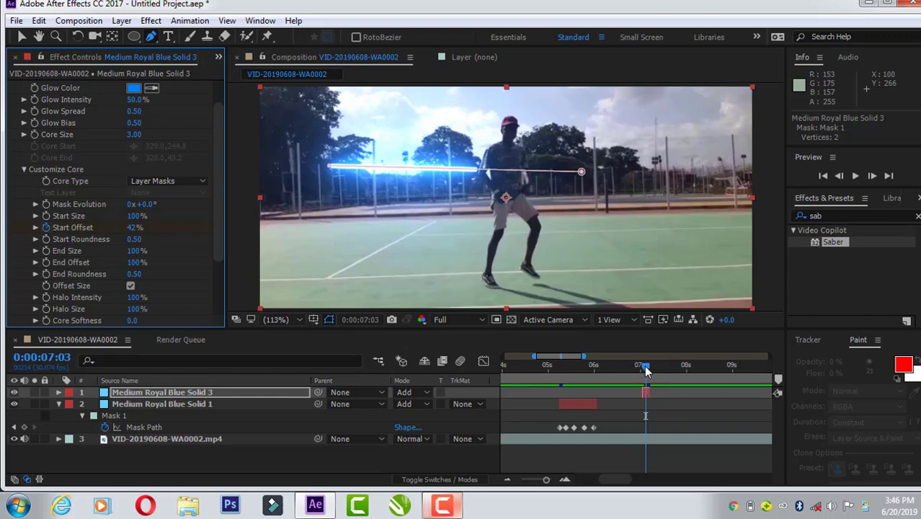
pyautogui.moveTo(644, 371); pyautogui.dragTo(641, 370)
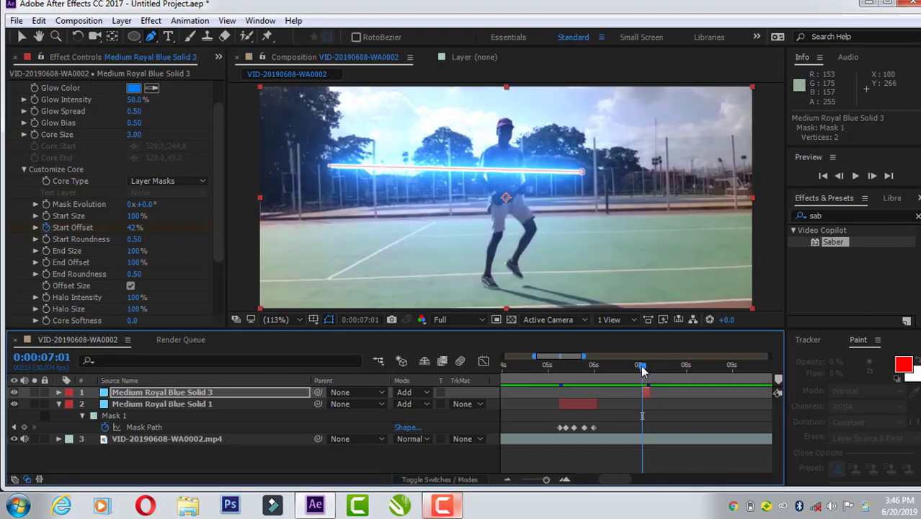
pyautogui.click(45, 262)
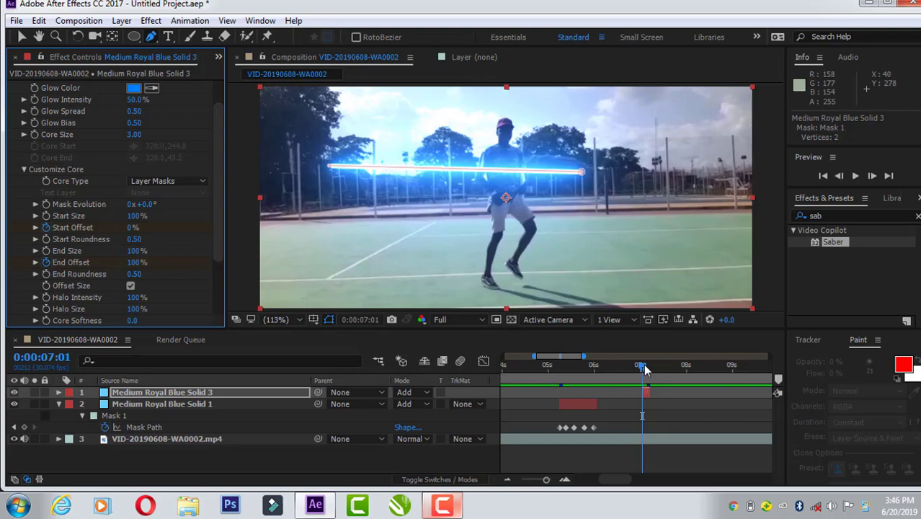
pyautogui.moveTo(643, 369); pyautogui.dragTo(646, 369)
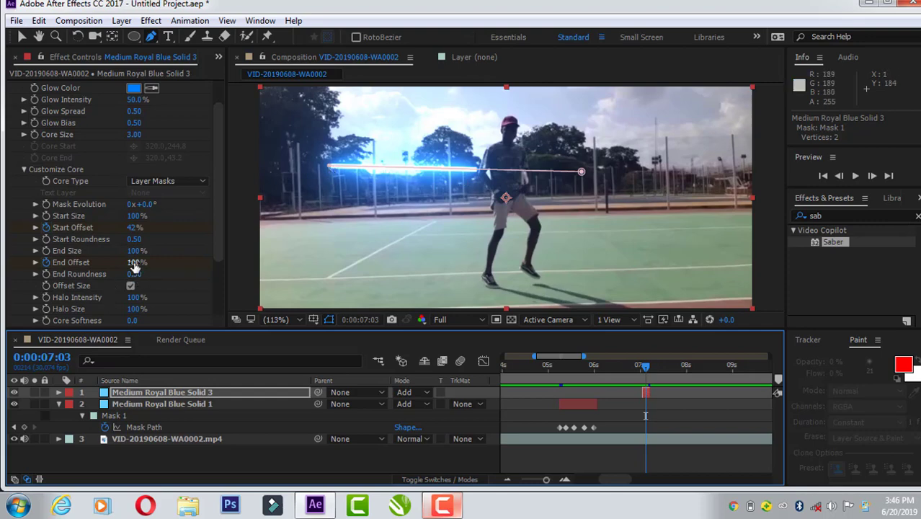
pyautogui.moveTo(134, 264); pyautogui.dragTo(106, 266)
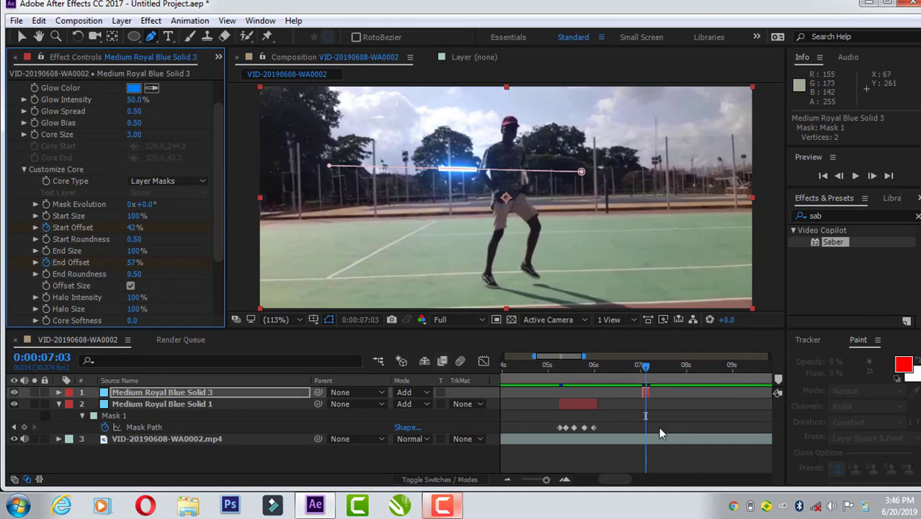
# Step: Preview the offset animation from 0:00:07:00 and extend the end of the Medium Royal Blue Solid 3 layer to 0:00:08:23
pyautogui.click(642, 368)
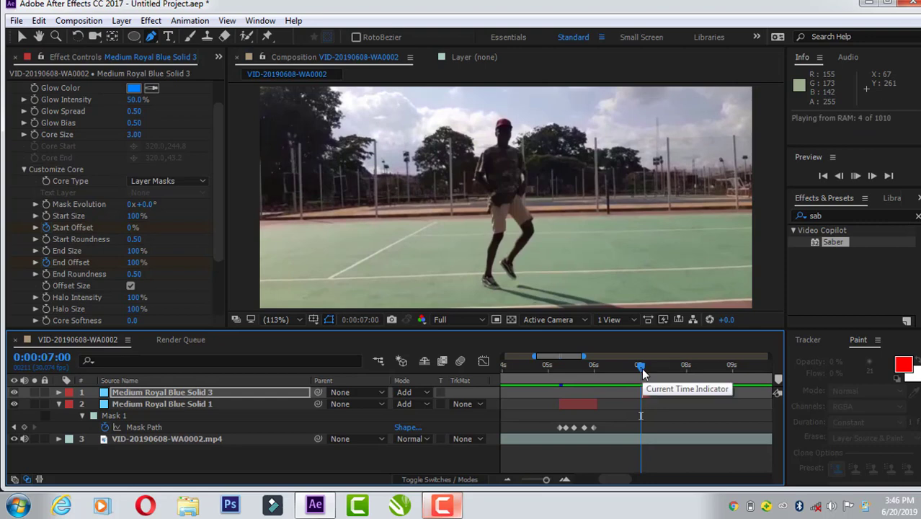
pyautogui.click(645, 366)
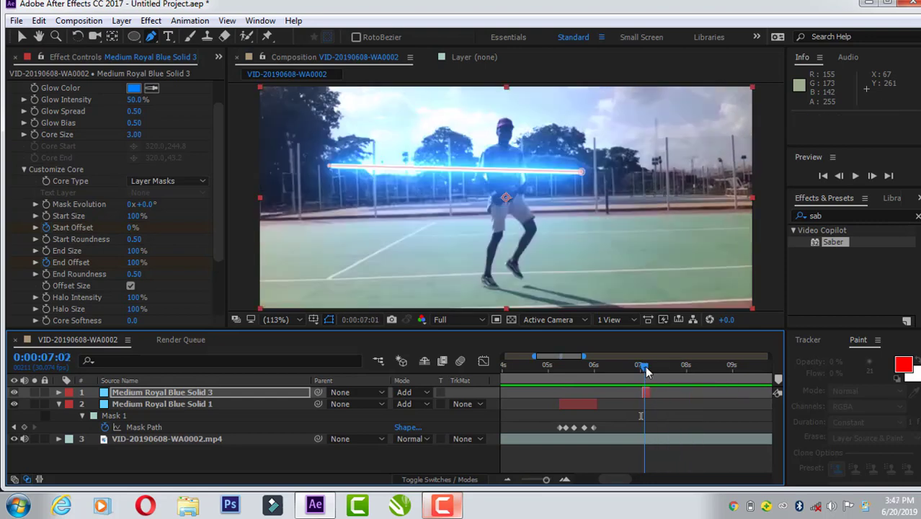
pyautogui.moveTo(650, 391); pyautogui.dragTo(723, 404)
# Step: Play the animation from 0:00:06:24 and again from 0:00:07:00 to check how the Saber line shrinks
pyautogui.click(637, 367)
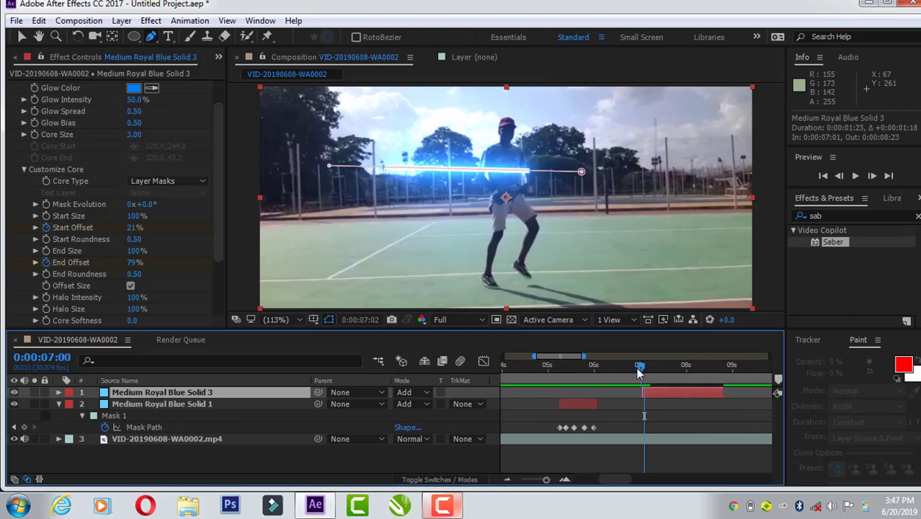
pyautogui.click(633, 366)
pyautogui.press('space')
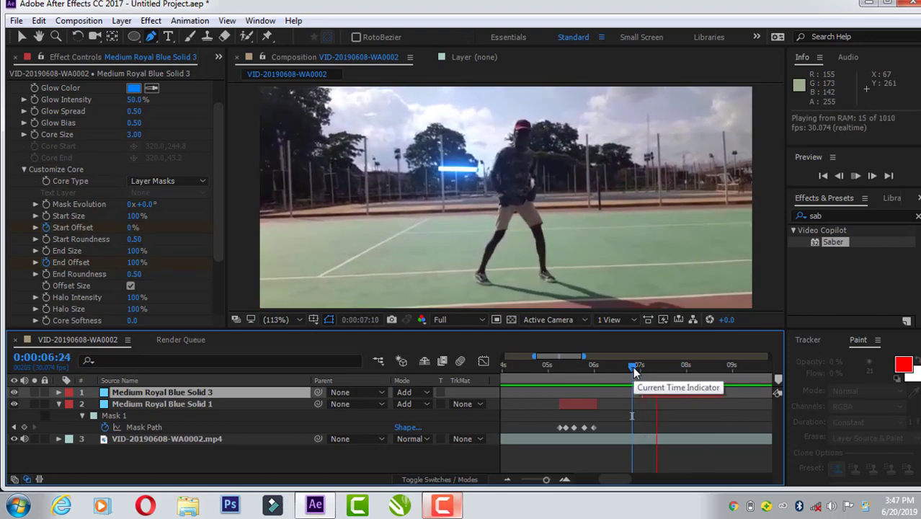
pyautogui.click(638, 366)
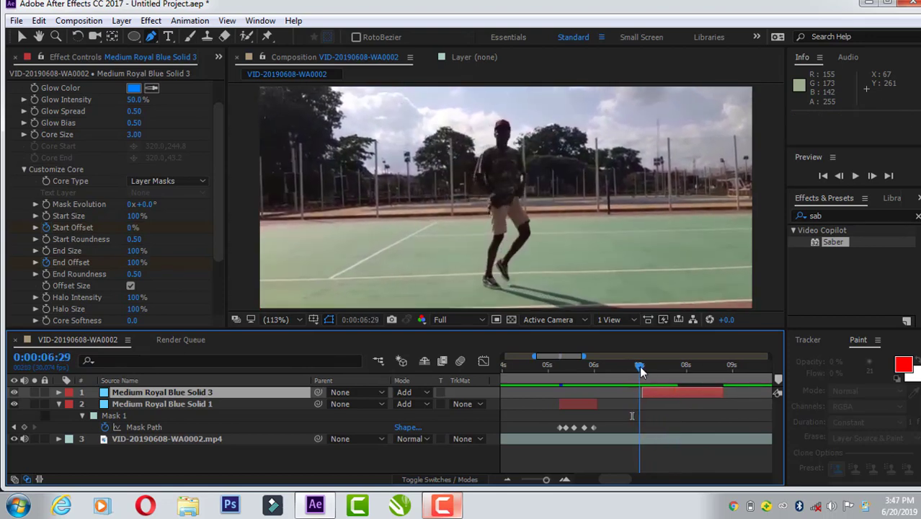
pyautogui.click(639, 366)
pyautogui.press('space')
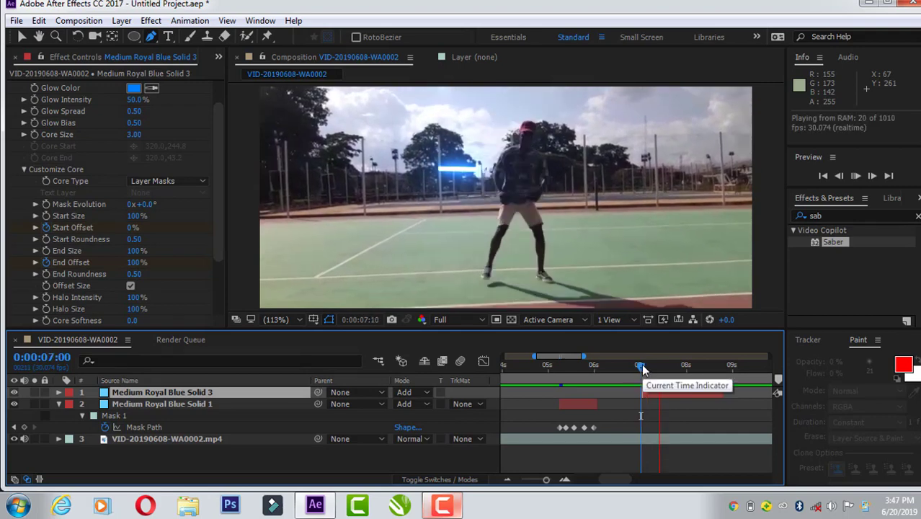
# Step: Reveal the keyframes of Medium Royal Blue Solid 3 and move the second Start Offset and End Offset keyframes to 0:00:07:09
pyautogui.moveTo(644, 364); pyautogui.dragTo(647, 373)
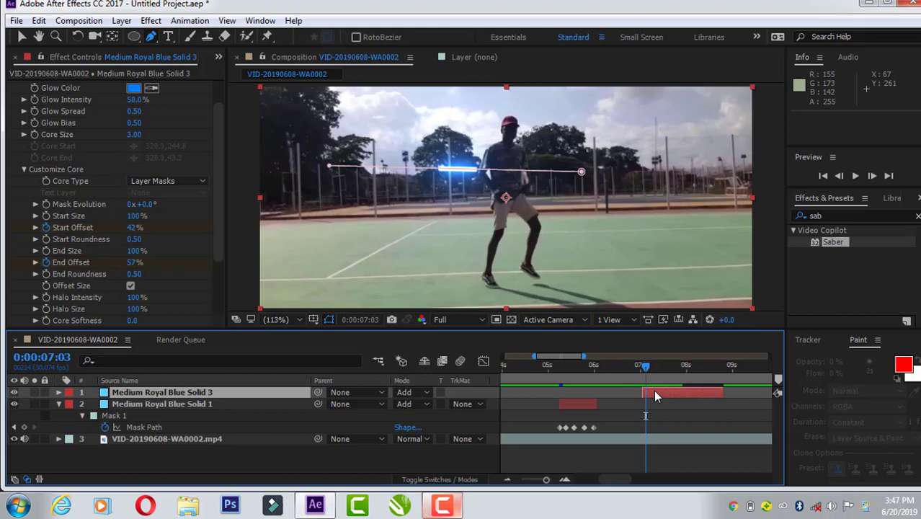
pyautogui.press('u')
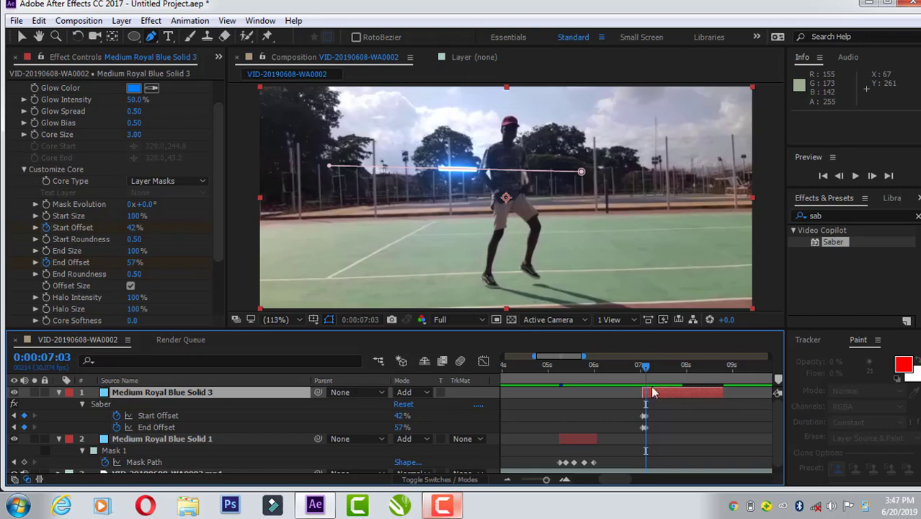
pyautogui.click(565, 480)
pyautogui.click(565, 480)
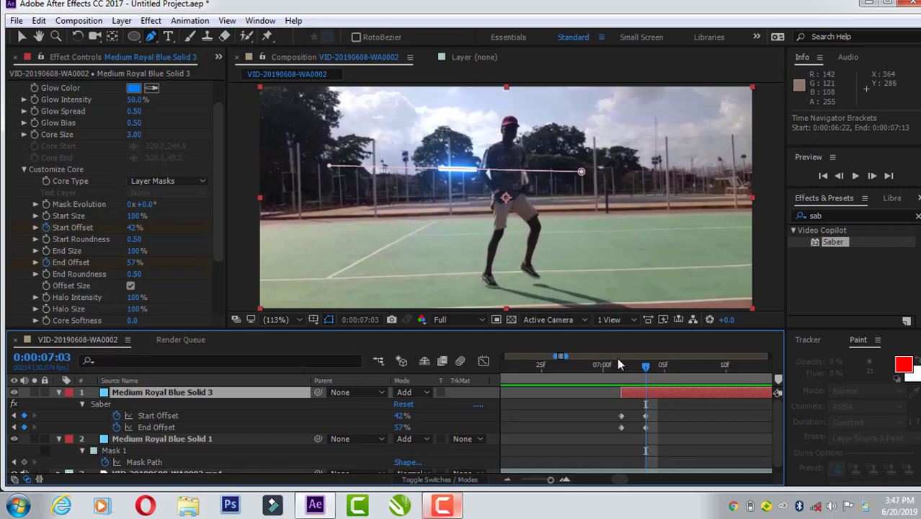
pyautogui.press('v')
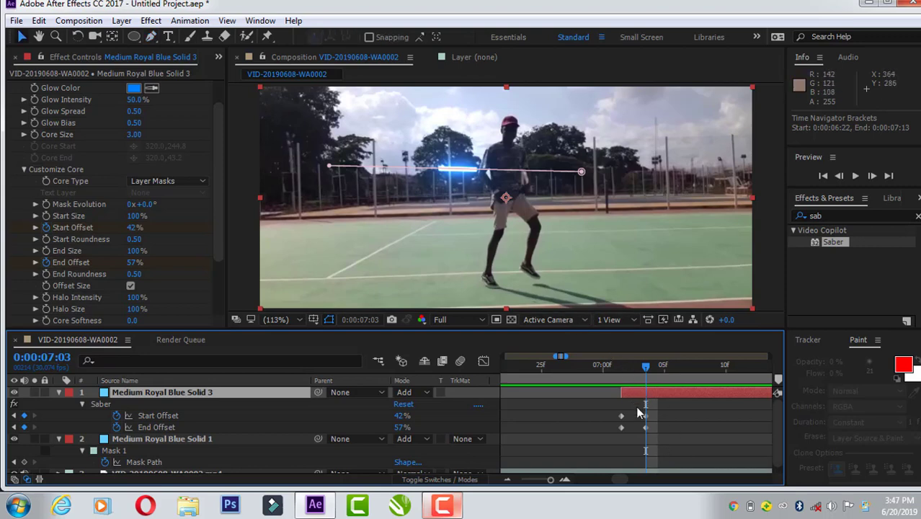
pyautogui.moveTo(646, 418)
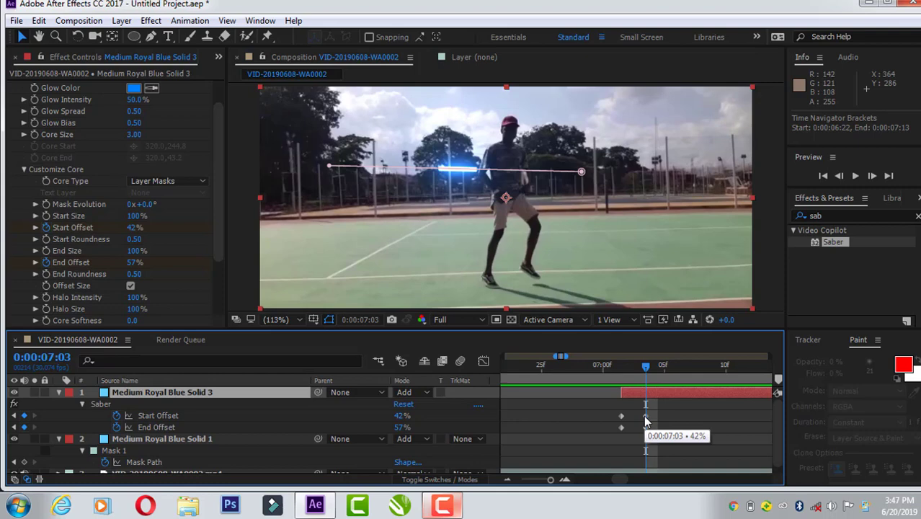
pyautogui.moveTo(646, 418); pyautogui.dragTo(723, 416)
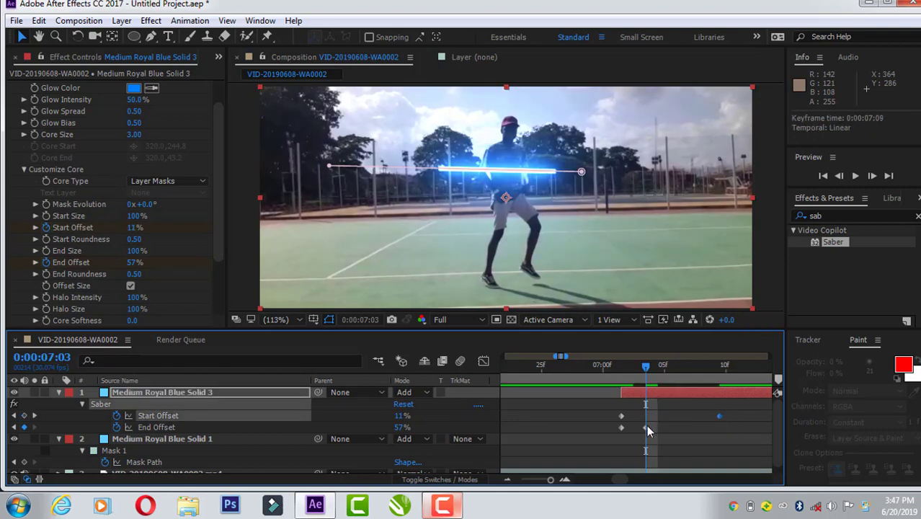
pyautogui.moveTo(646, 427); pyautogui.dragTo(718, 433)
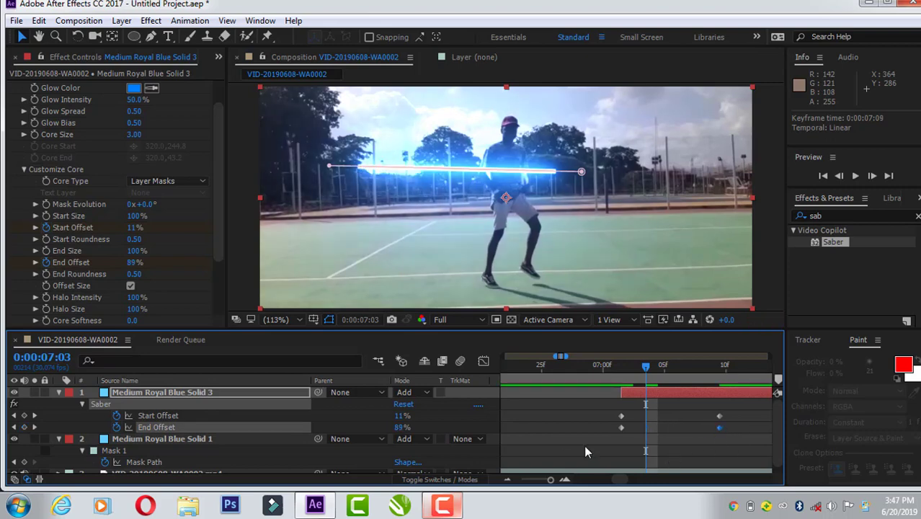
# Step: Try moving the second Start Offset and End Offset keyframes to about 0:00:07:22 and preview the slower animation
pyautogui.moveTo(551, 480); pyautogui.dragTo(545, 479)
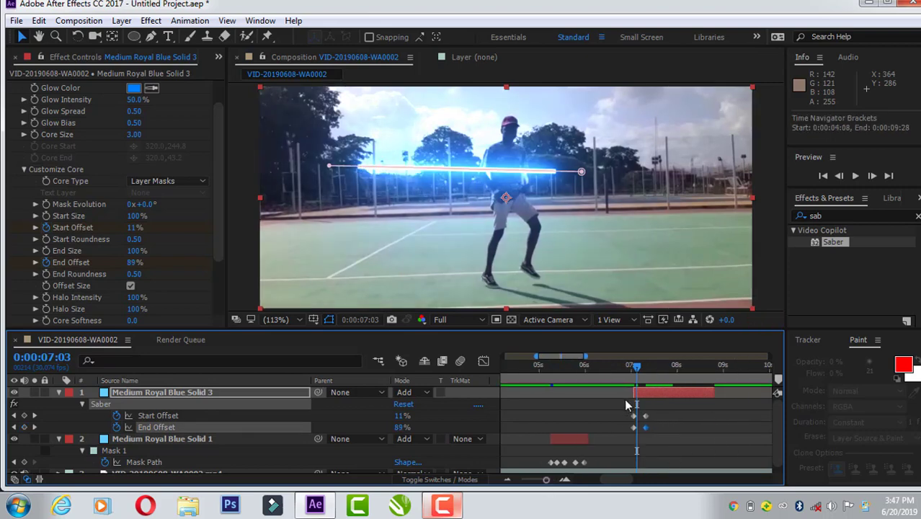
pyautogui.moveTo(646, 428)
pyautogui.mouseDown()
pyautogui.moveTo(667, 436)
pyautogui.moveTo(680, 404)
pyautogui.moveTo(660, 424)
pyautogui.mouseUp()
pyautogui.moveTo(634, 368); pyautogui.dragTo(627, 376)
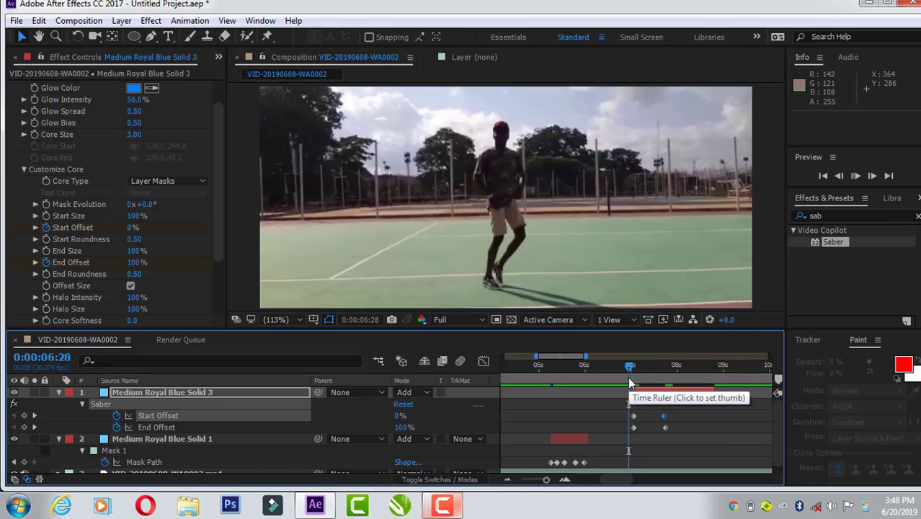
pyautogui.press('space')
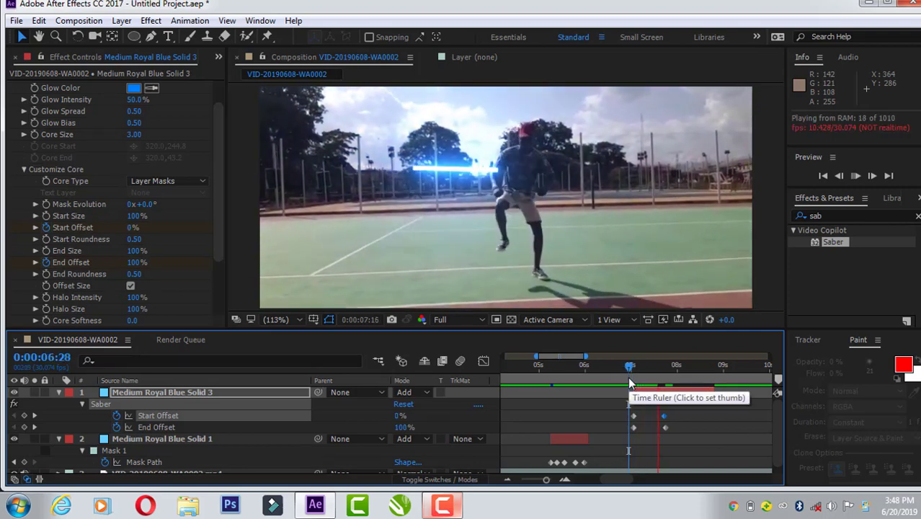
pyautogui.moveTo(629, 369); pyautogui.dragTo(627, 368)
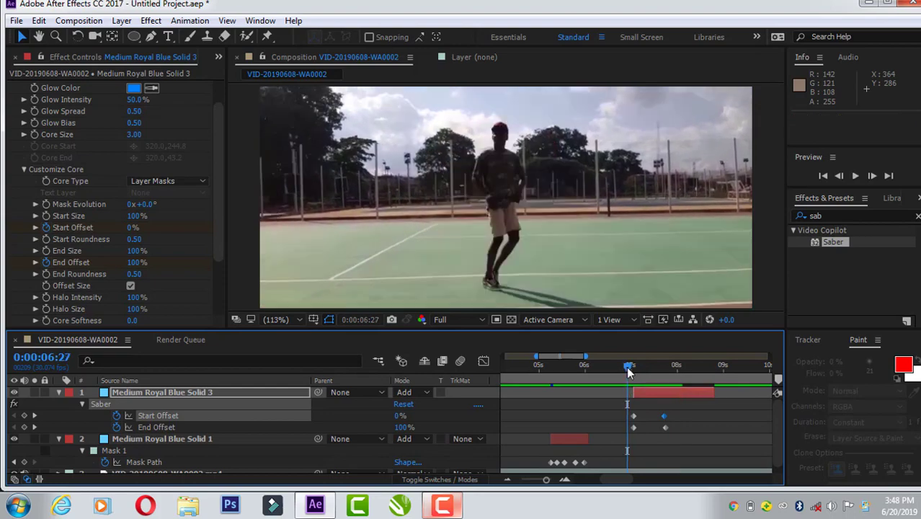
pyautogui.press('space')
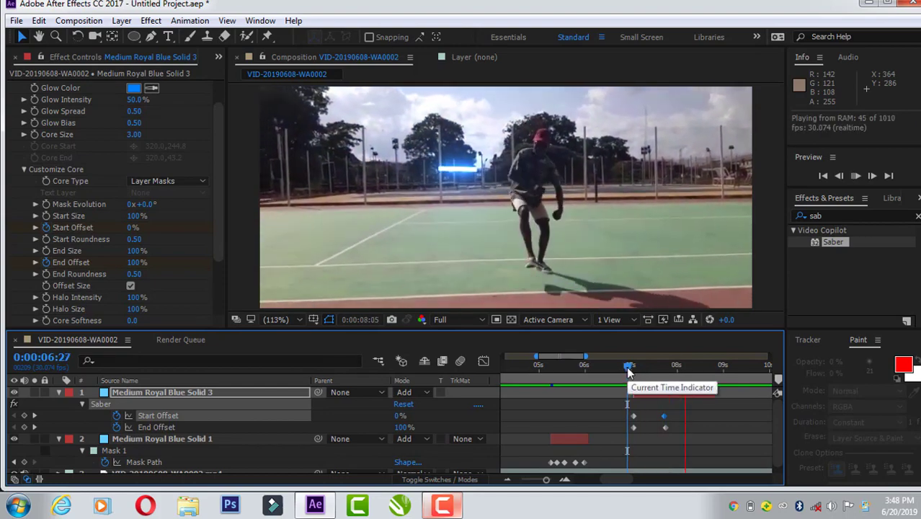
# Step: Move the second Start Offset and End Offset keyframes back to about 0:00:07:06, lined up with each other
pyautogui.moveTo(627, 368); pyautogui.dragTo(645, 381)
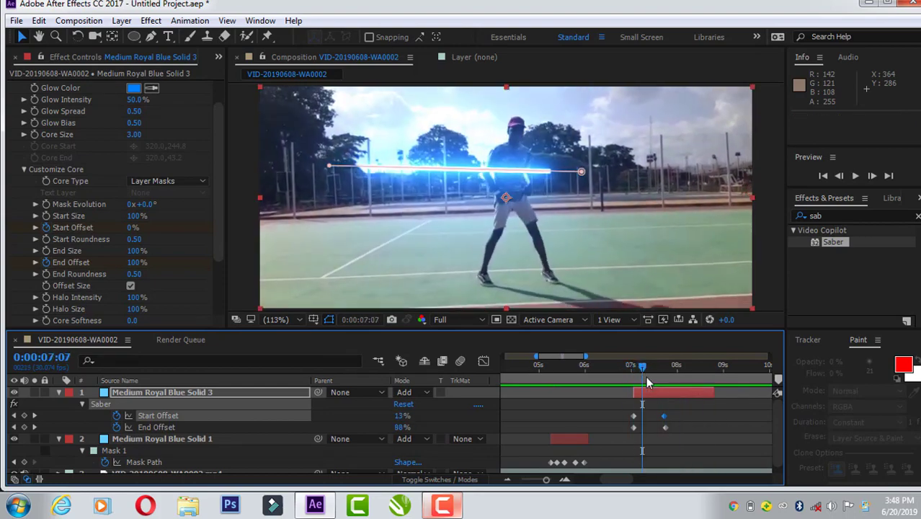
pyautogui.moveTo(664, 416); pyautogui.dragTo(641, 428)
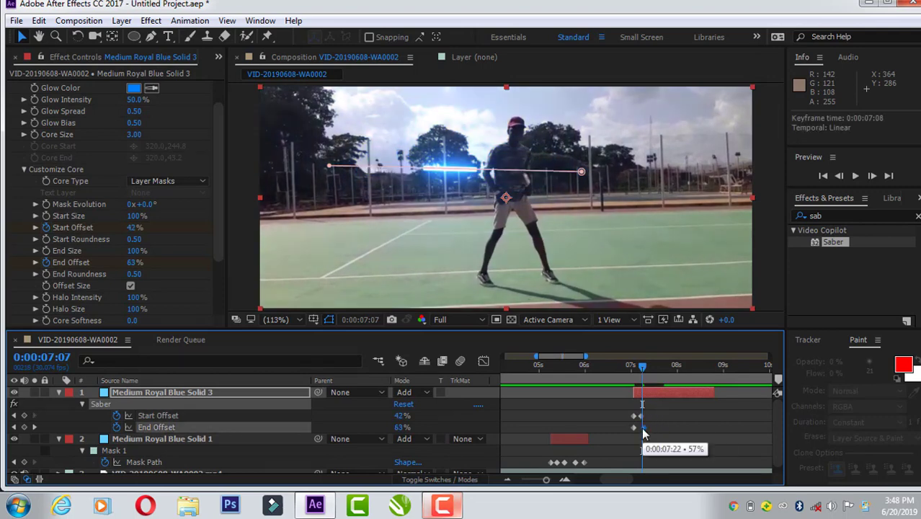
pyautogui.moveTo(642, 367); pyautogui.dragTo(629, 370)
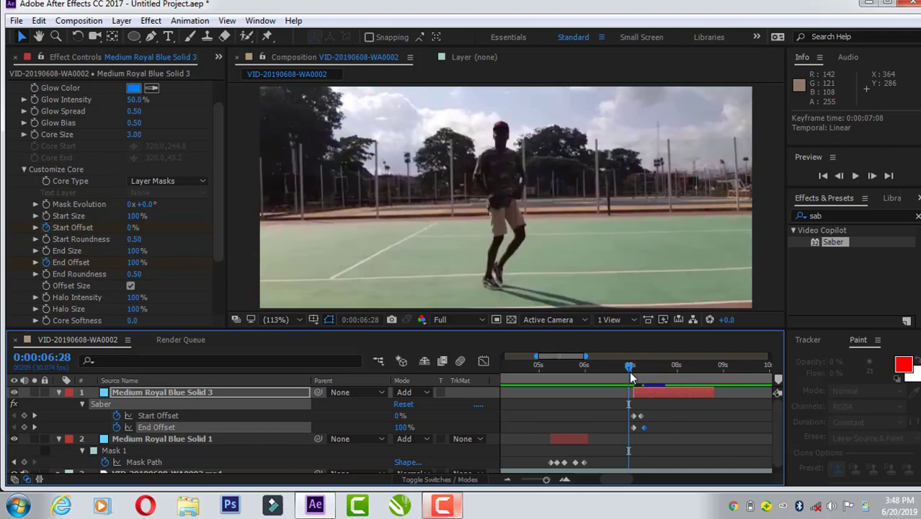
pyautogui.moveTo(644, 426); pyautogui.dragTo(640, 428)
# Step: Preview the faster Saber shrink from 0:00:06:28 and from 0:00:06:24, stopping playback at 0:00:08:06
pyautogui.press('space')
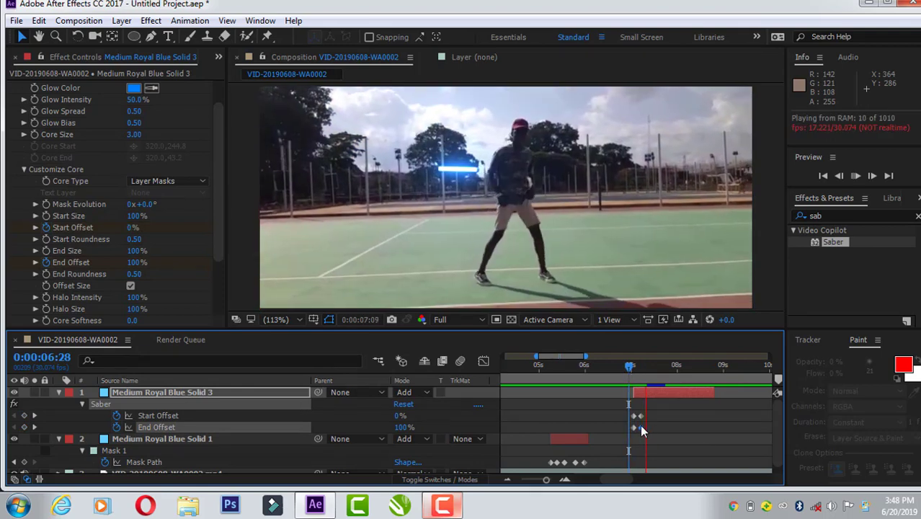
pyautogui.moveTo(629, 369); pyautogui.dragTo(624, 371)
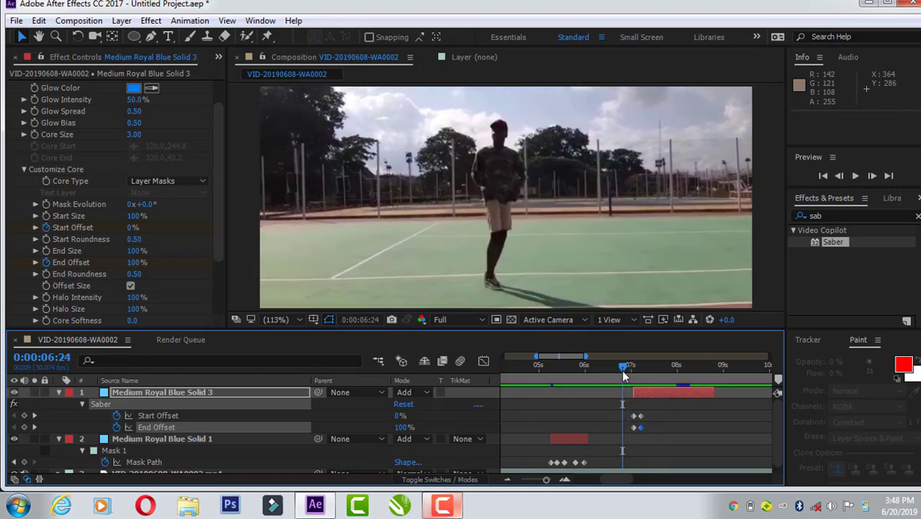
pyautogui.press('space')
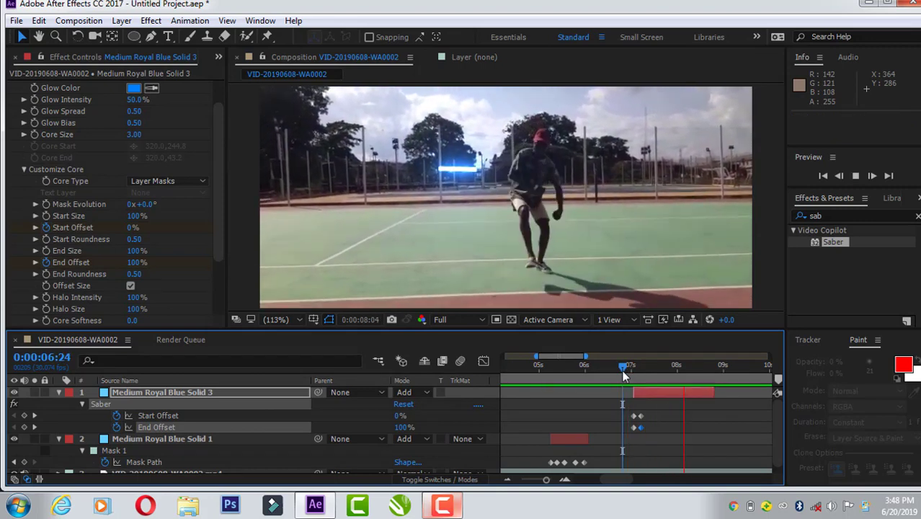
pyautogui.press('space')
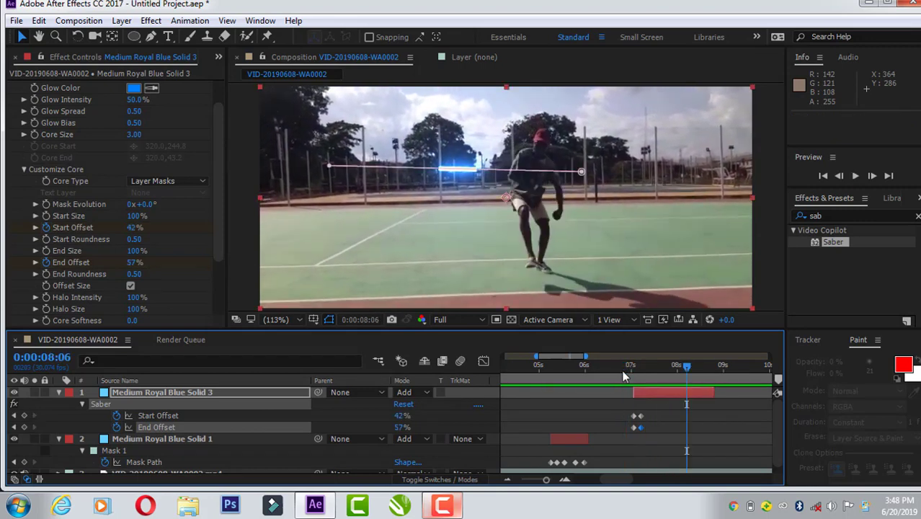